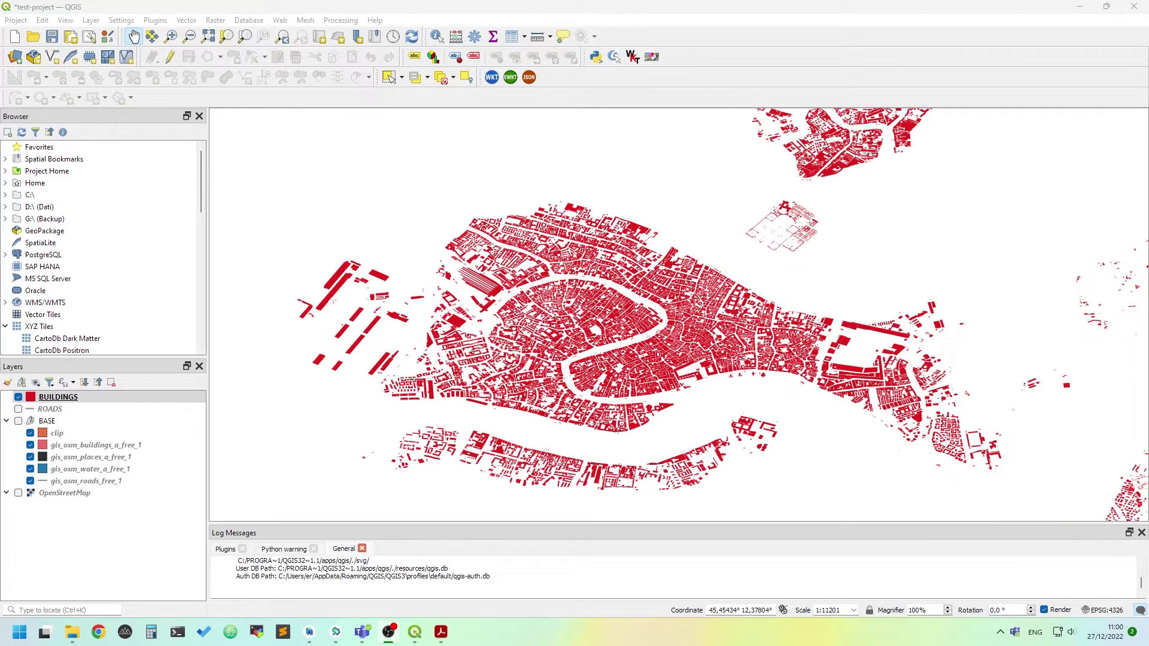
# Toggle the OpenStreetMap basemap and the BASE group on and off while zooming the map
pyautogui.click(500, 13)
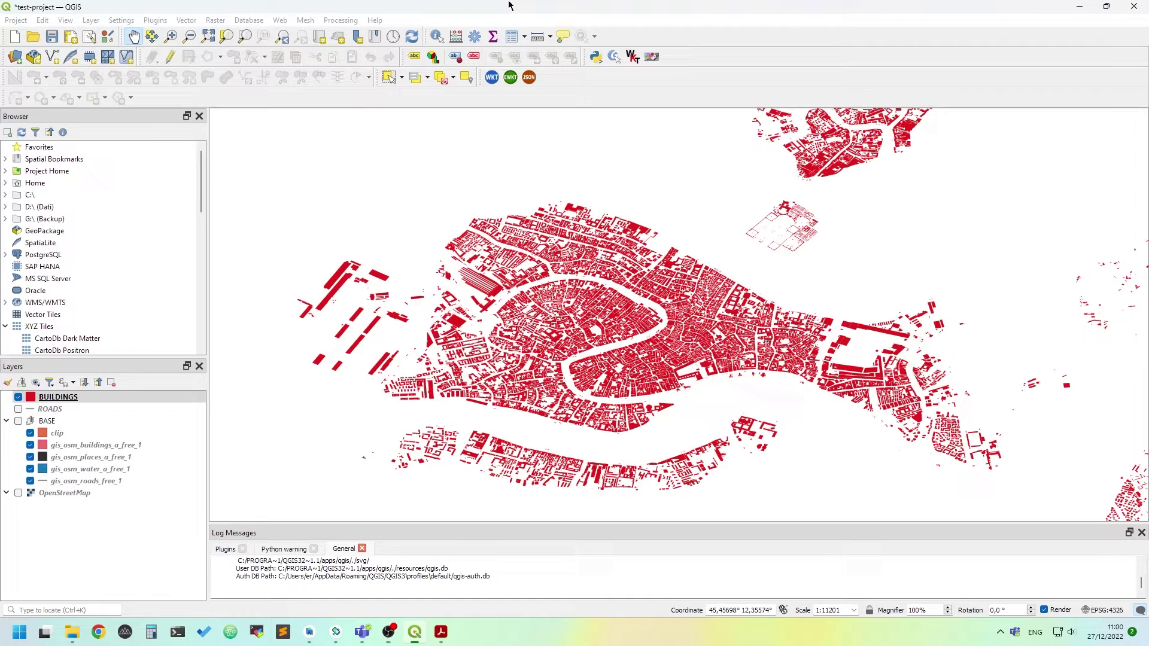
pyautogui.click(19, 494)
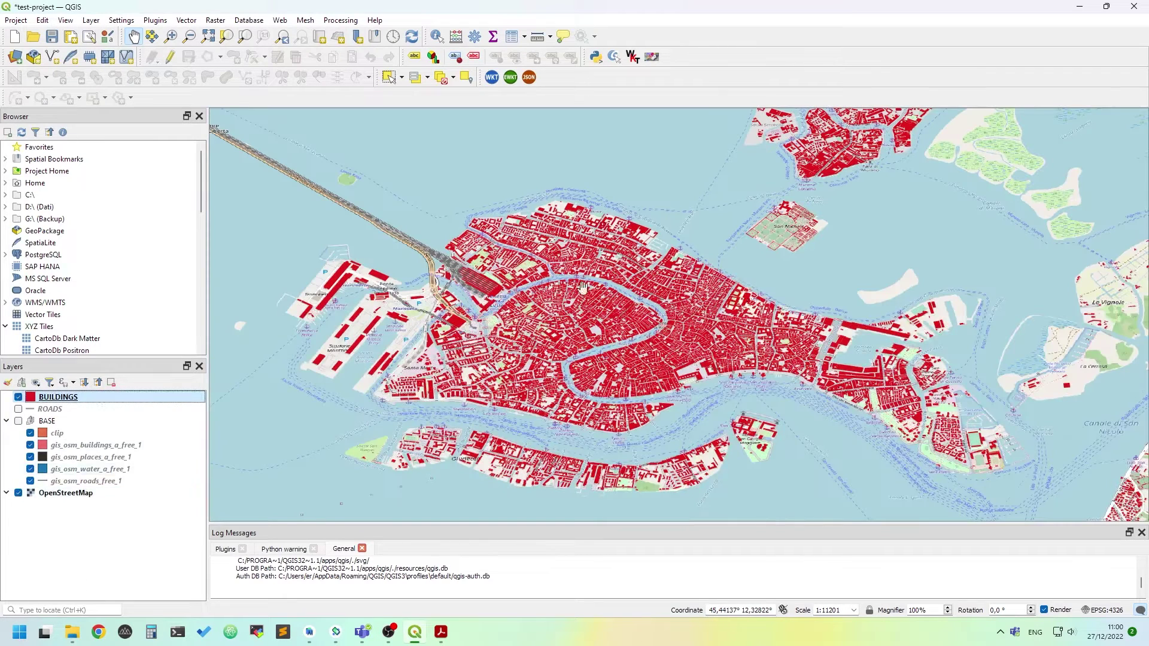
pyautogui.scroll(2, 622, 311)
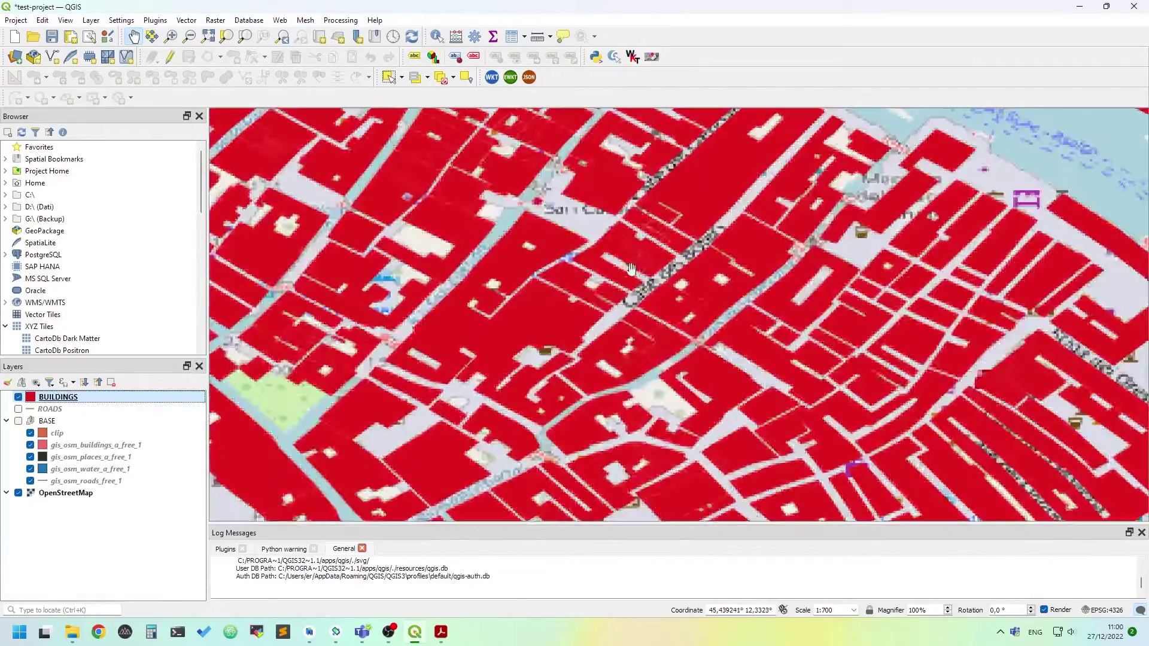
pyautogui.scroll(-5, 625, 303)
pyautogui.scroll(4, 620, 312)
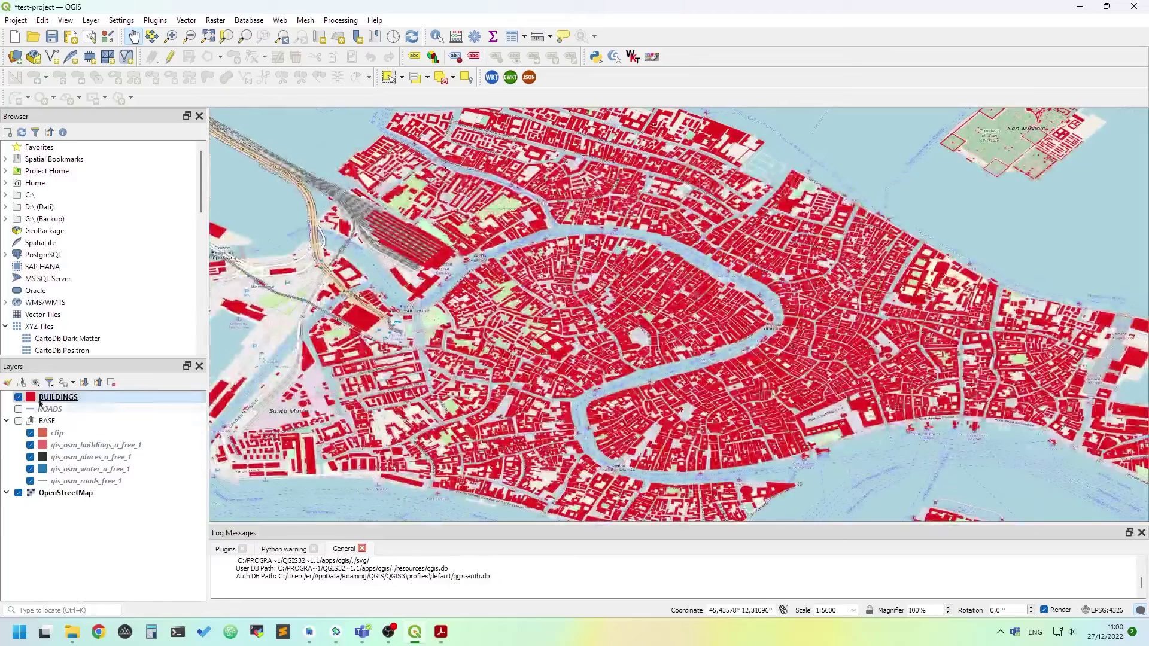
pyautogui.click(18, 493)
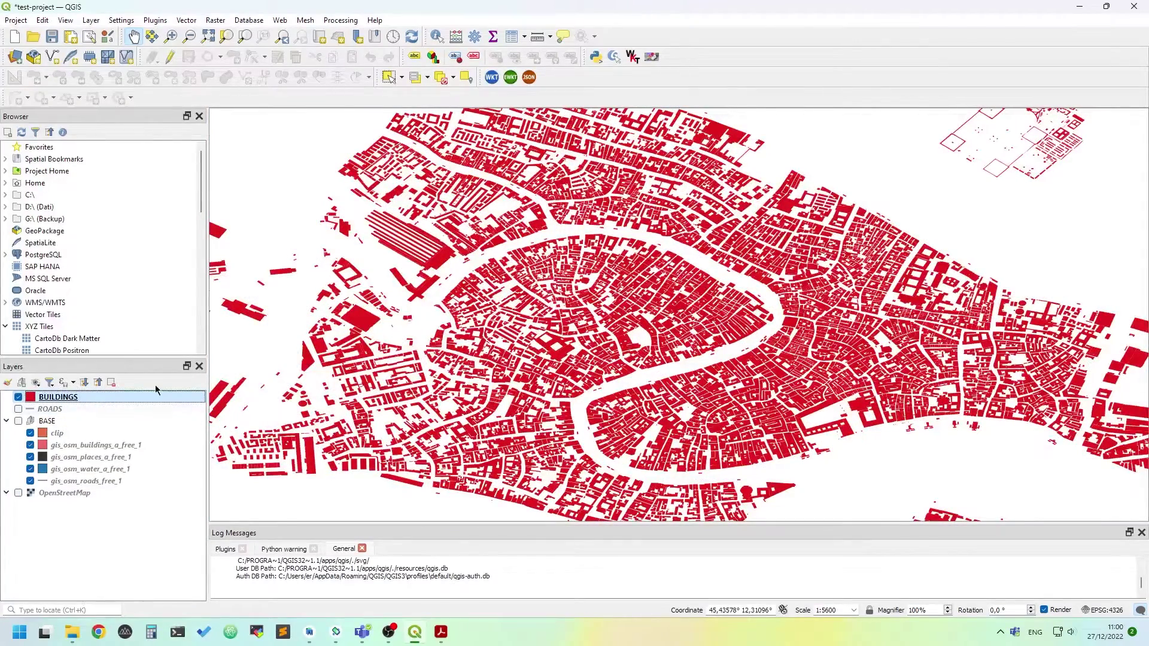
pyautogui.scroll(3, 550, 242)
pyautogui.scroll(-1, 542, 209)
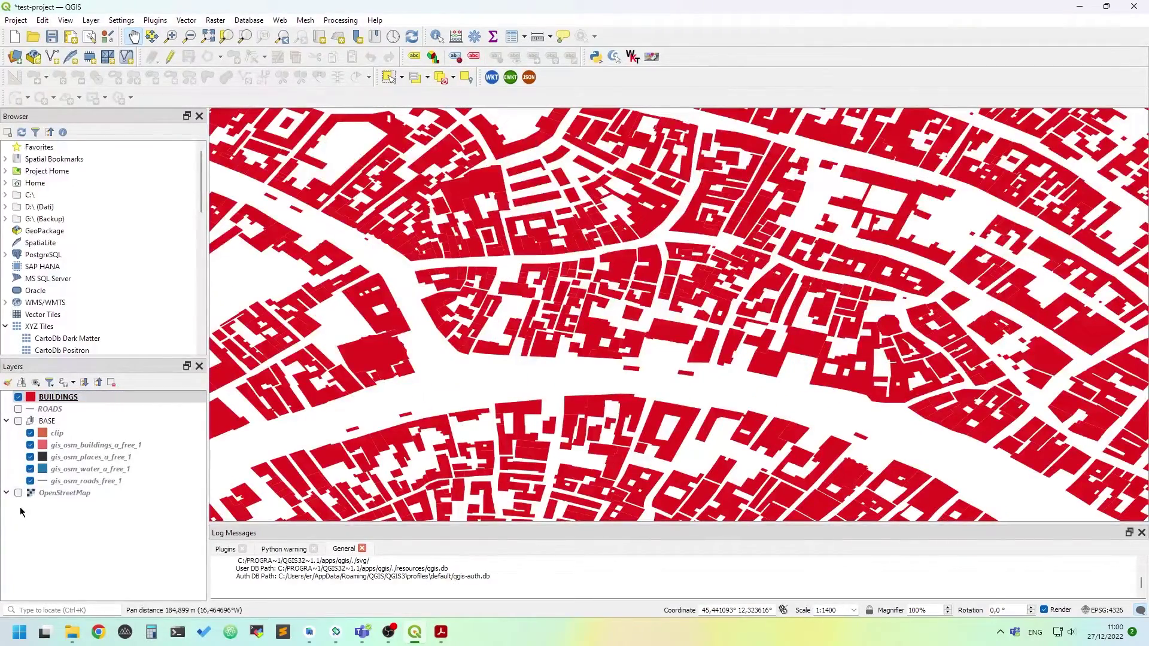
pyautogui.click(20, 421)
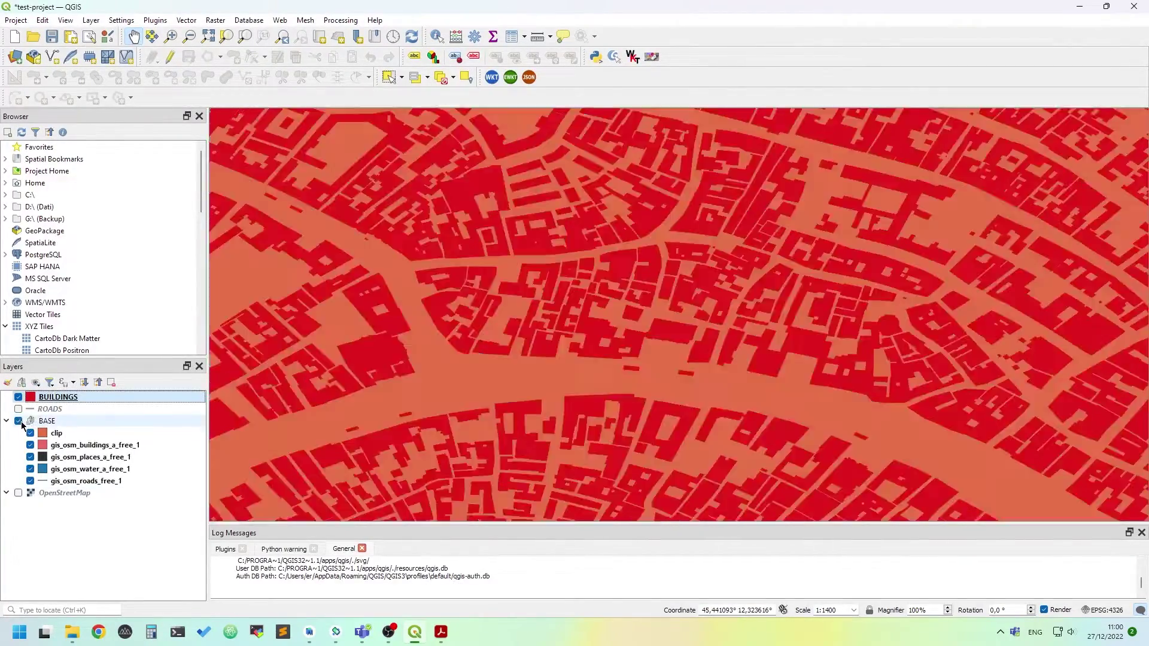
pyautogui.scroll(-4, 601, 338)
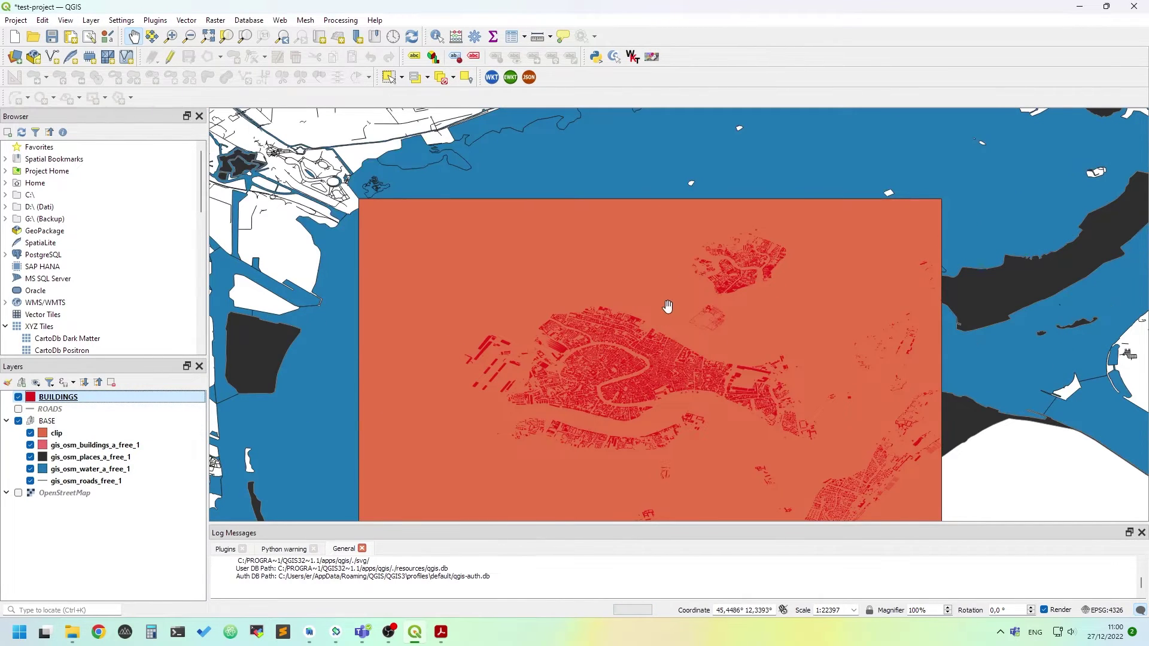
pyautogui.scroll(2, 669, 304)
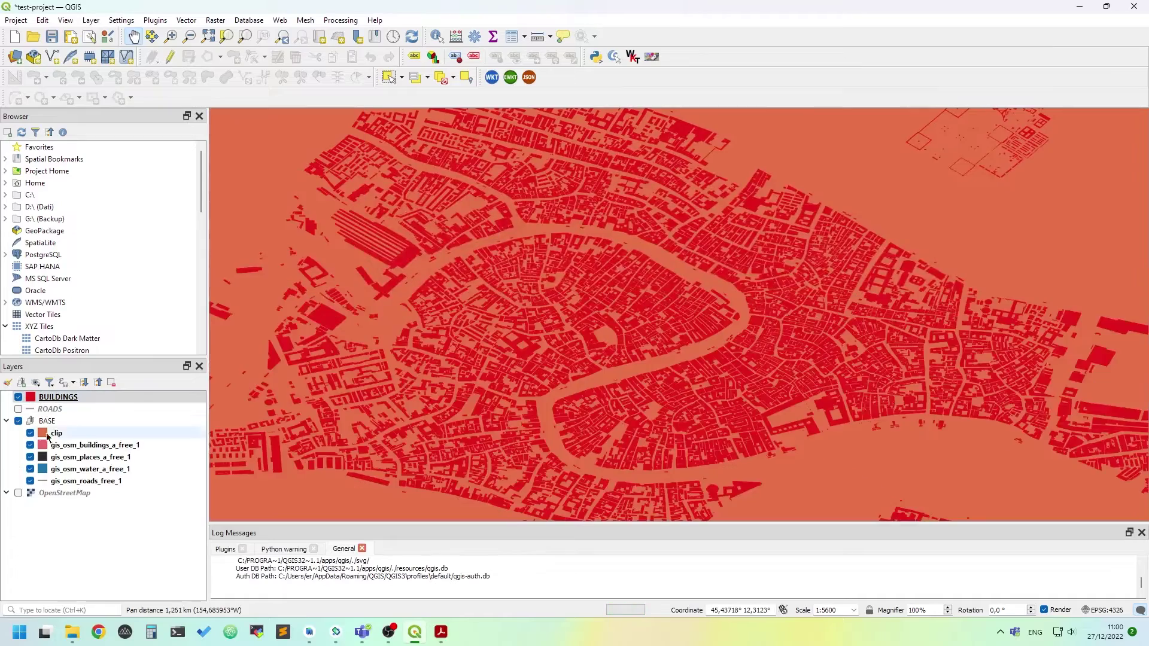
pyautogui.click(19, 421)
# Pan and zoom the map to recentre Venice's buildings around the canal bend
pyautogui.moveTo(523, 114); pyautogui.dragTo(556, 154)
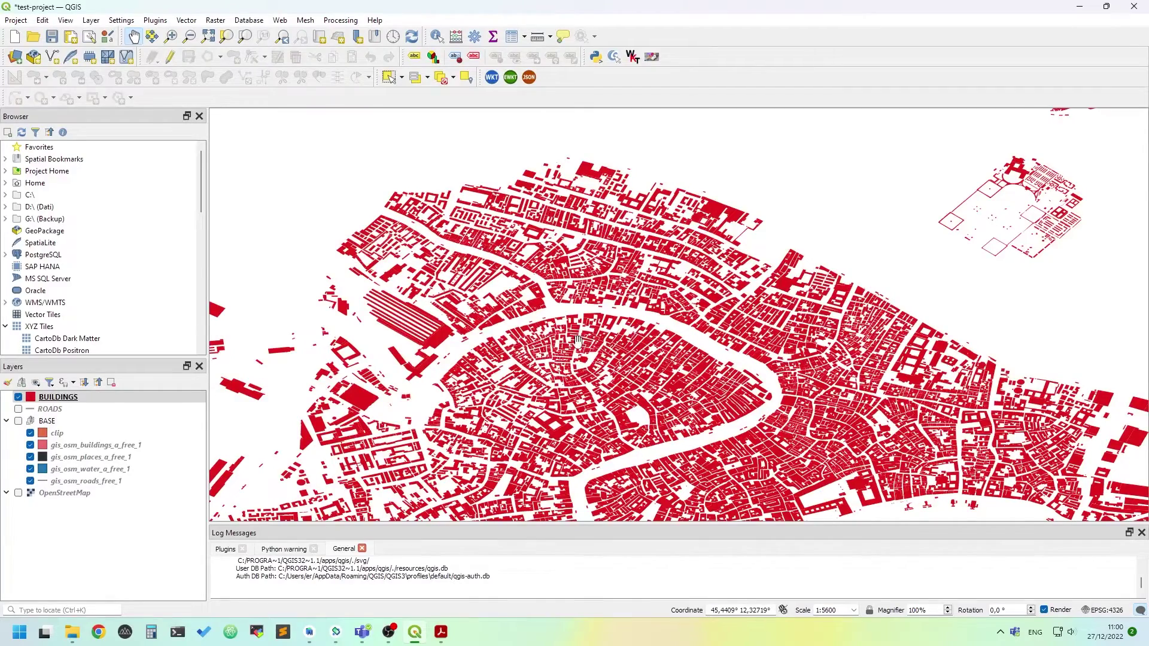
pyautogui.moveTo(579, 343); pyautogui.dragTo(597, 295)
pyautogui.scroll(-1, 597, 295)
pyautogui.scroll(2, 611, 295)
pyautogui.scroll(1, 613, 296)
pyautogui.moveTo(580, 213); pyautogui.dragTo(607, 302)
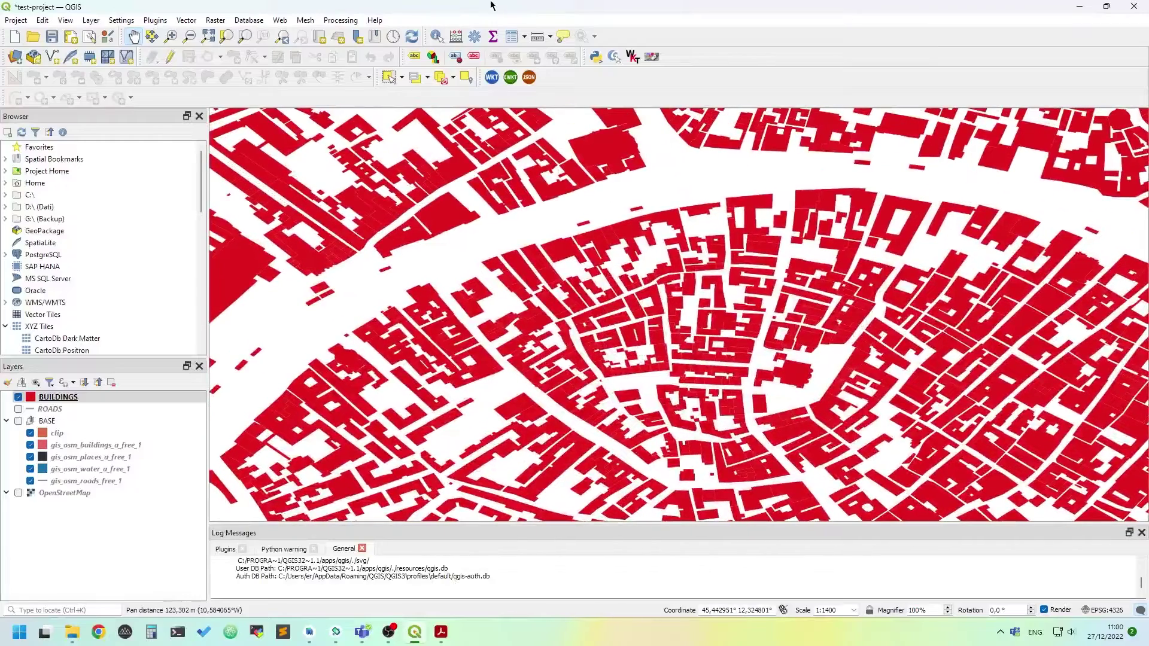
# Open and enlarge the BUILDINGS attribute table, sorting it by type in descending order
pyautogui.click(511, 37)
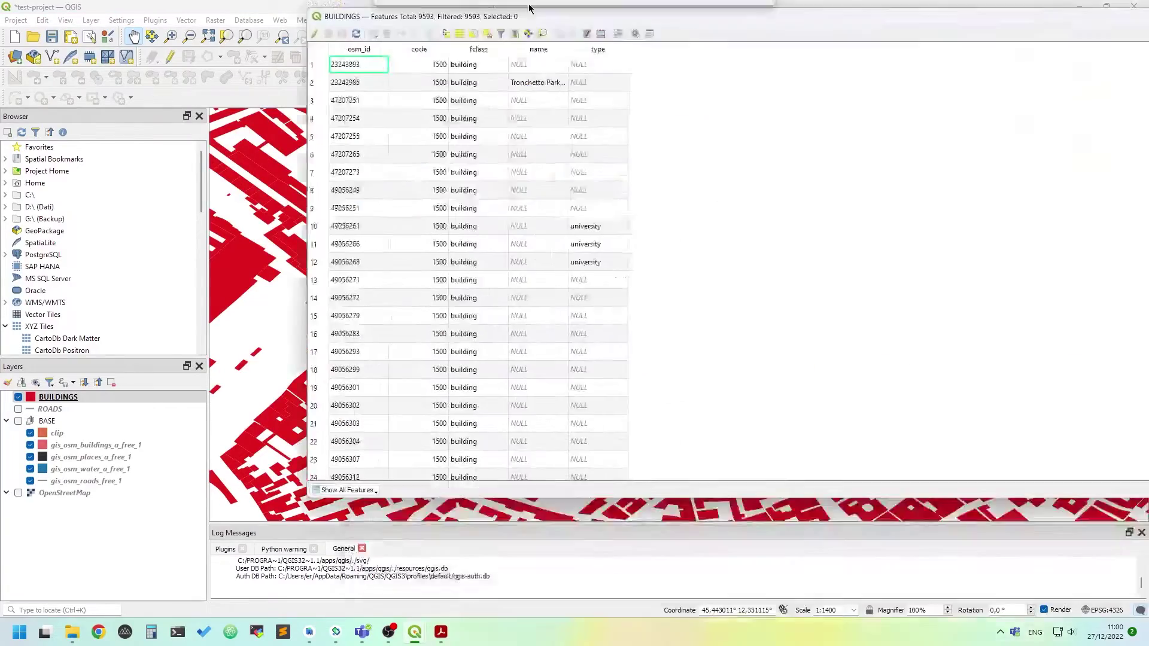
pyautogui.moveTo(419, 9); pyautogui.dragTo(563, 114)
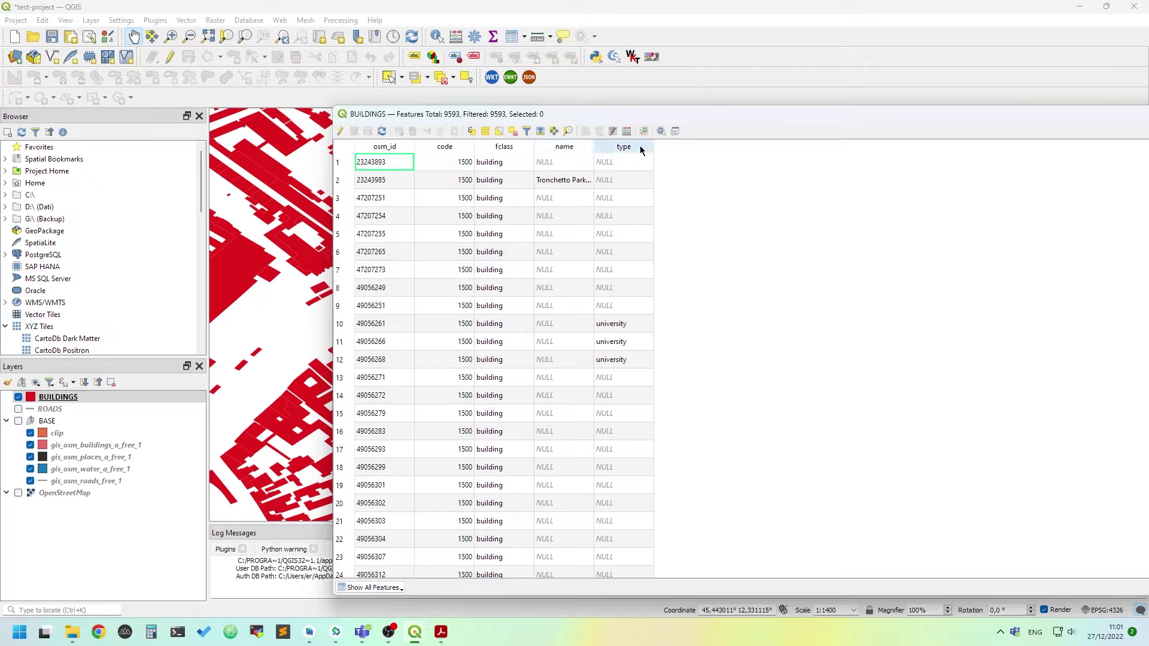
pyautogui.doubleClick(610, 109)
pyautogui.scroll(-20, 628, 217)
pyautogui.scroll(20, 622, 210)
pyautogui.scroll(6, 617, 213)
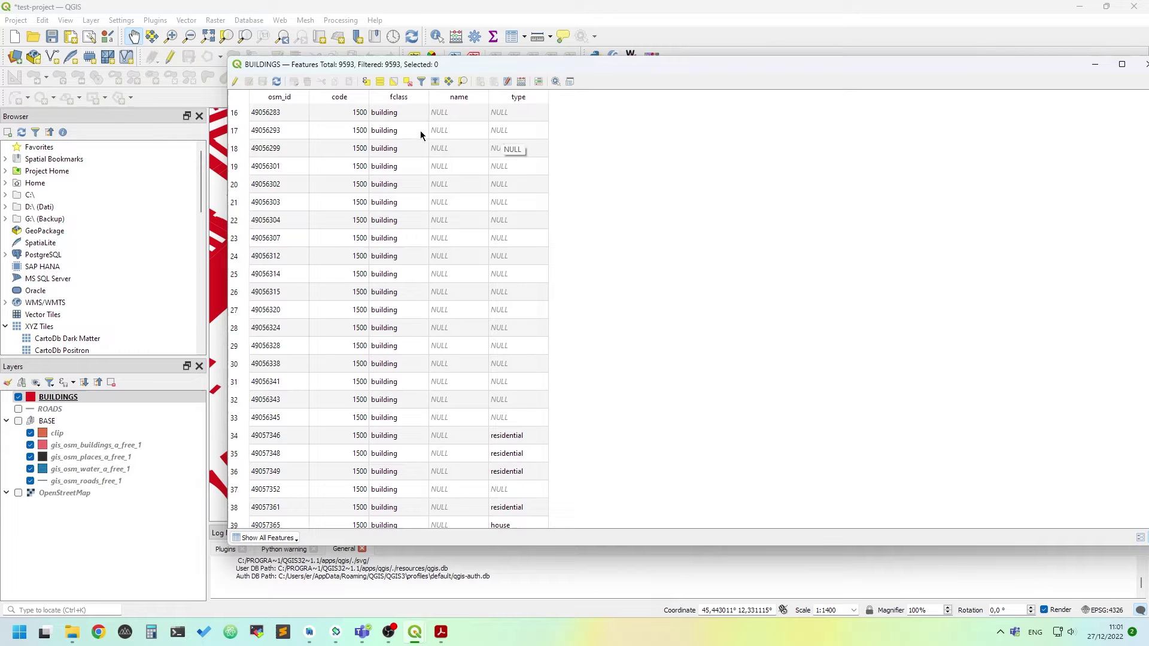
pyautogui.scroll(5, 554, 166)
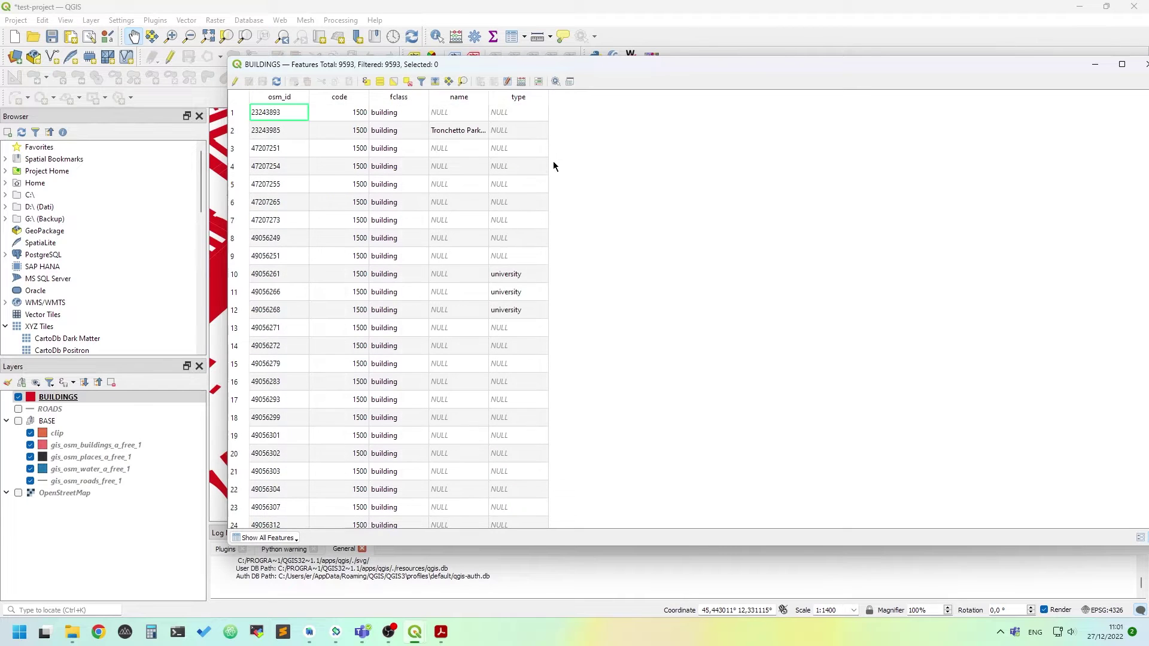
pyautogui.click(534, 99)
pyautogui.click(535, 100)
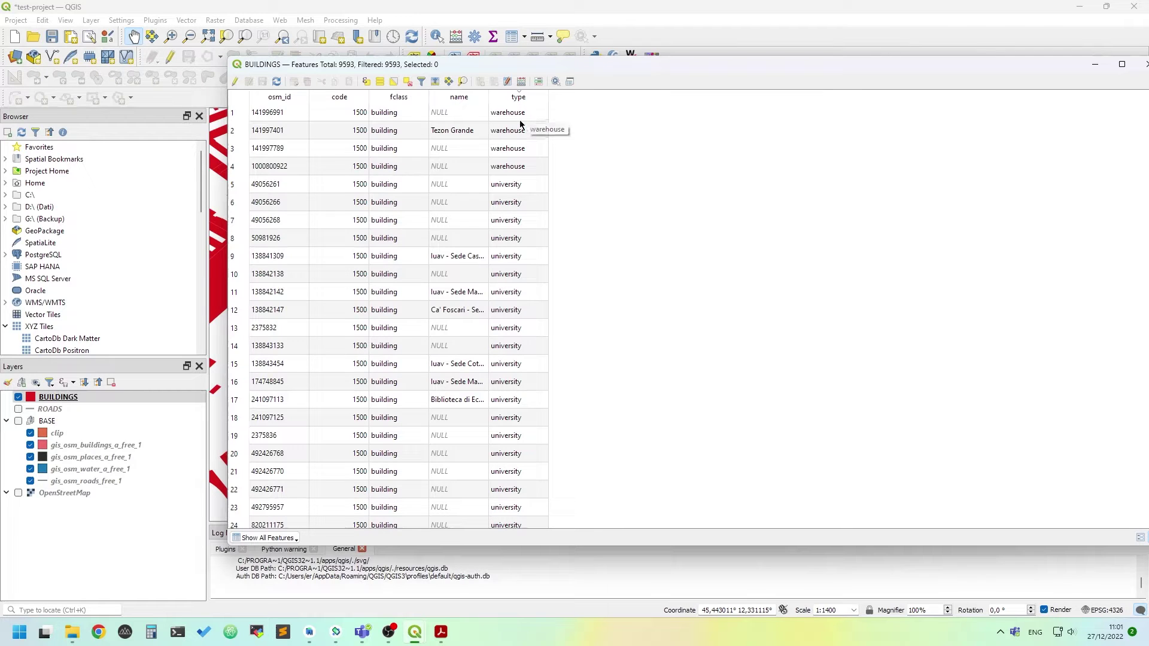
# Scroll through the sorted type values, then close the attribute table
pyautogui.scroll(-7, 518, 187)
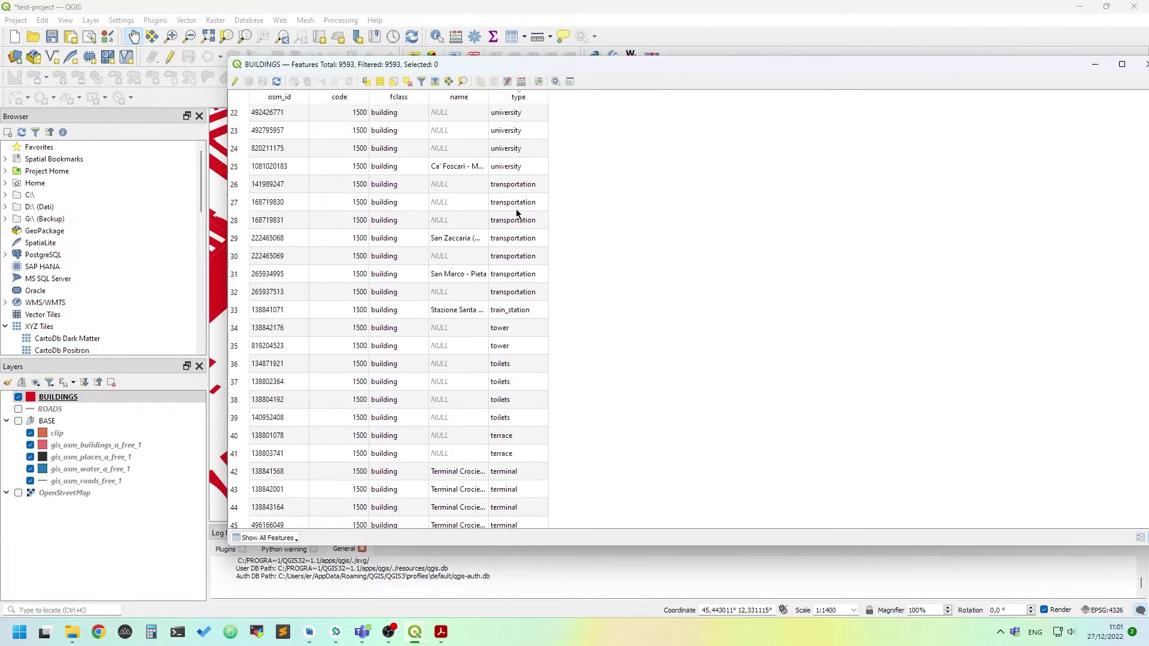
pyautogui.scroll(-2, 521, 227)
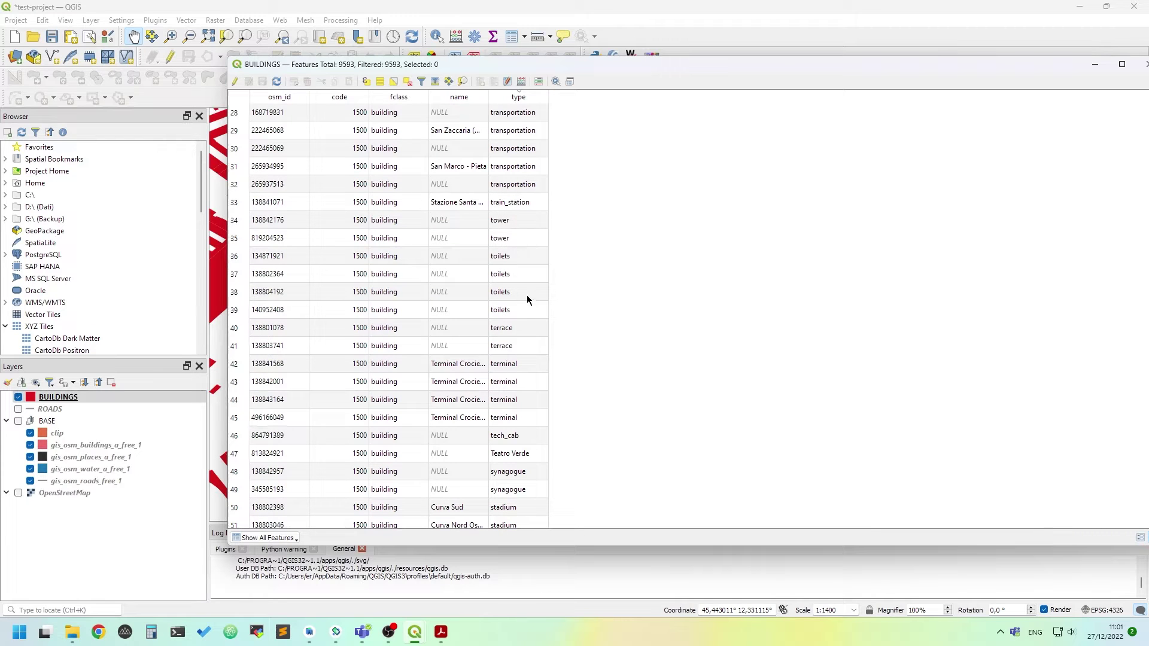
pyautogui.scroll(-5, 538, 285)
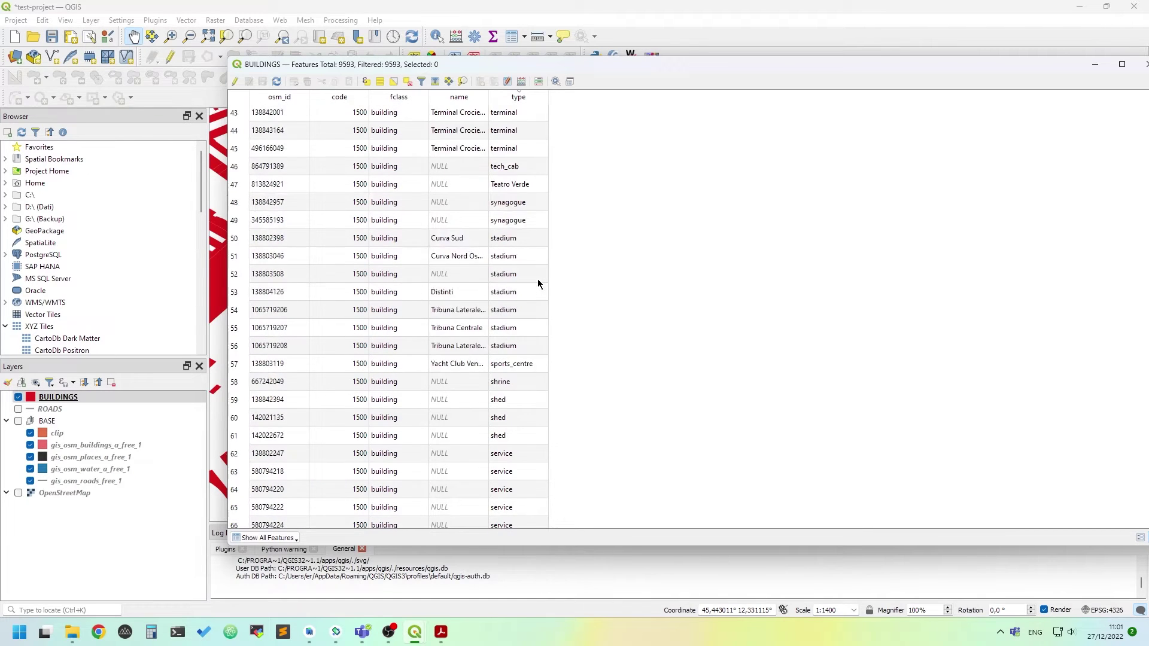
pyautogui.scroll(-20, 538, 285)
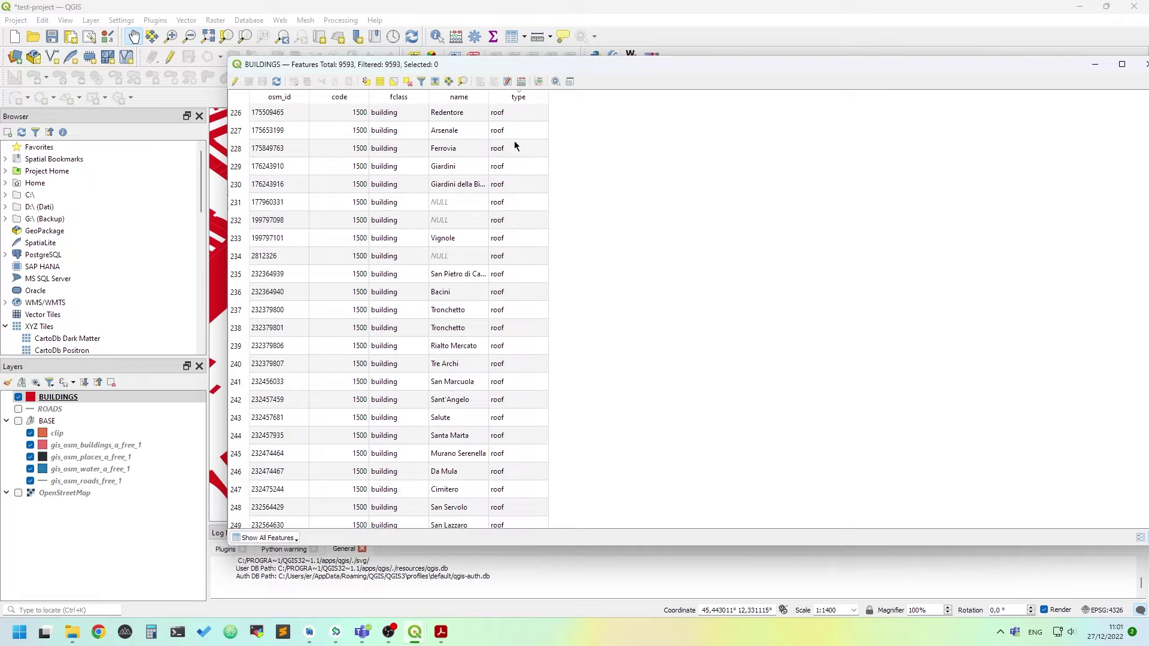
pyautogui.scroll(-20, 521, 173)
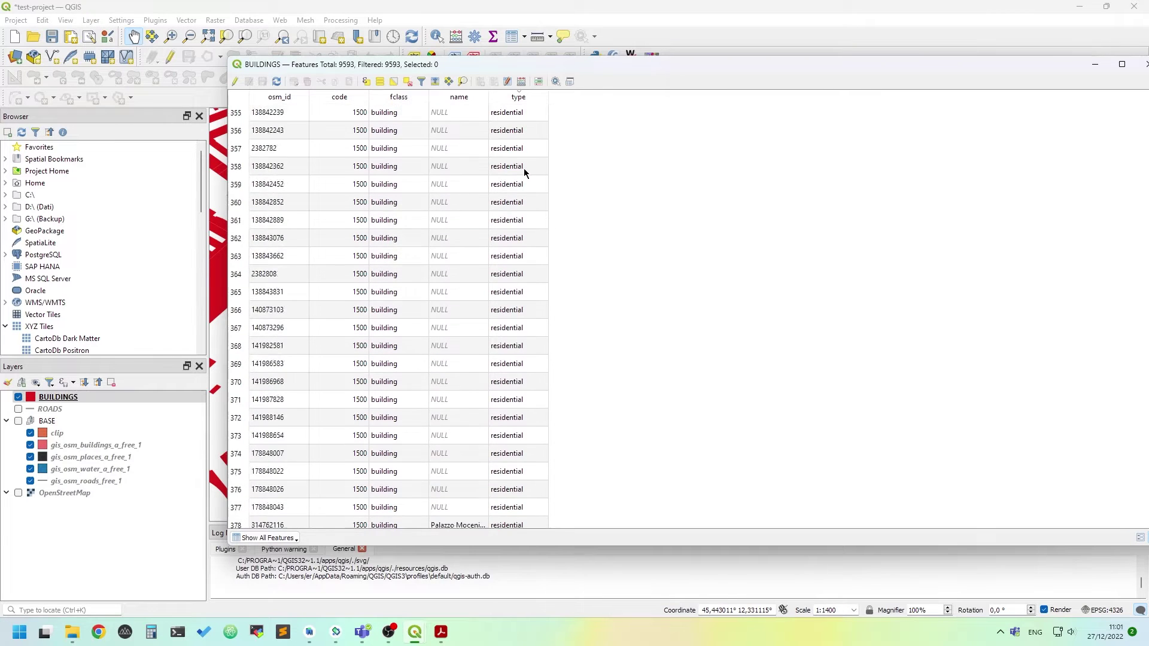
pyautogui.scroll(-20, 520, 177)
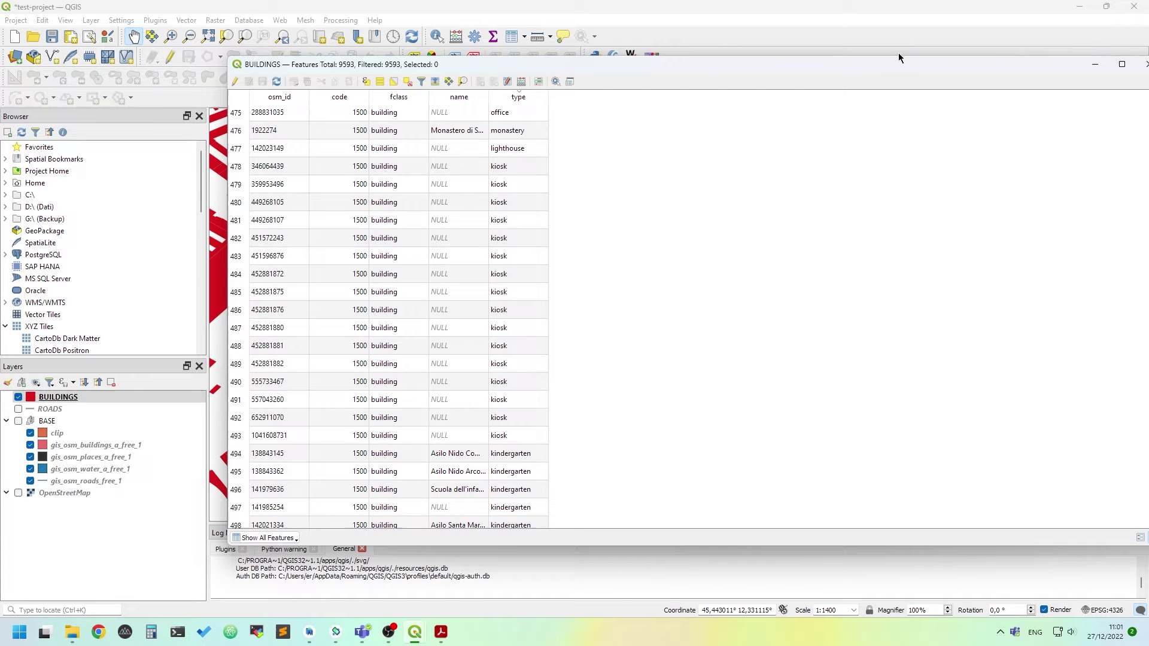
pyautogui.moveTo(900, 61); pyautogui.dragTo(801, 52)
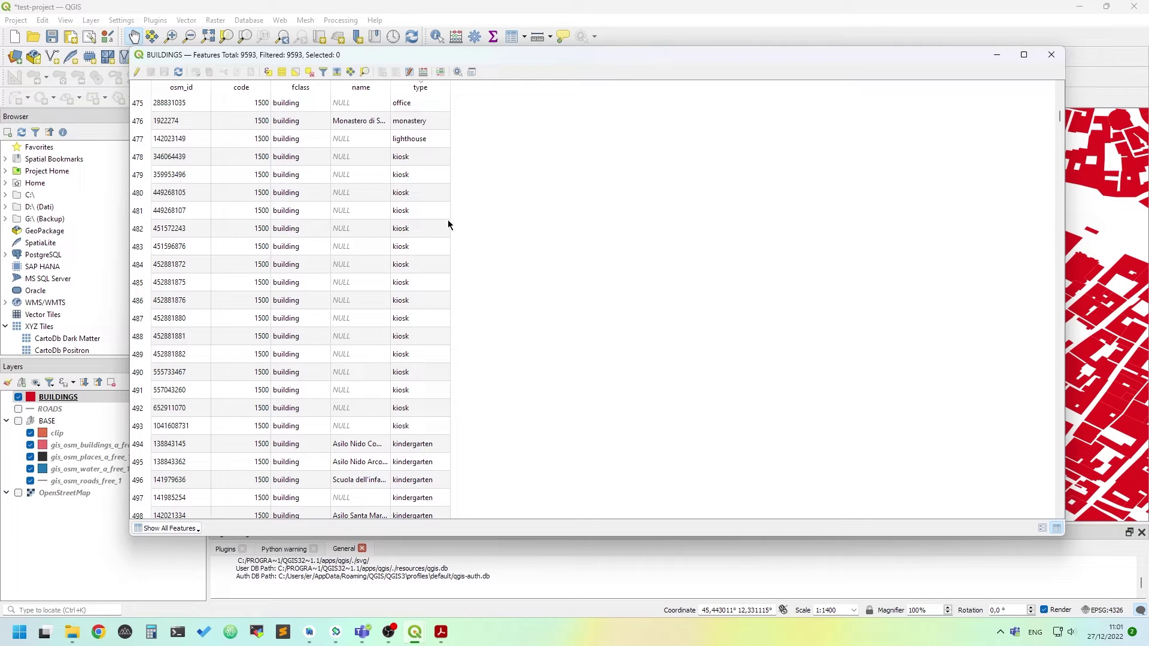
pyautogui.click(1055, 60)
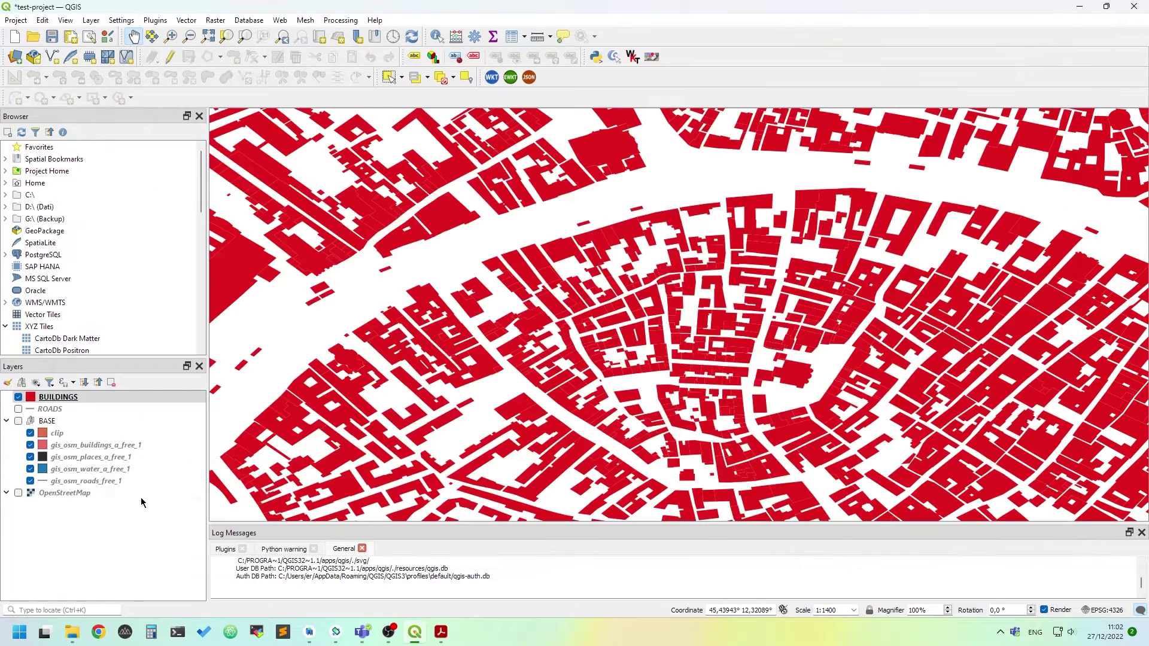
# Show the ROADS layer and pan to inspect roads between the buildings
pyautogui.click(19, 409)
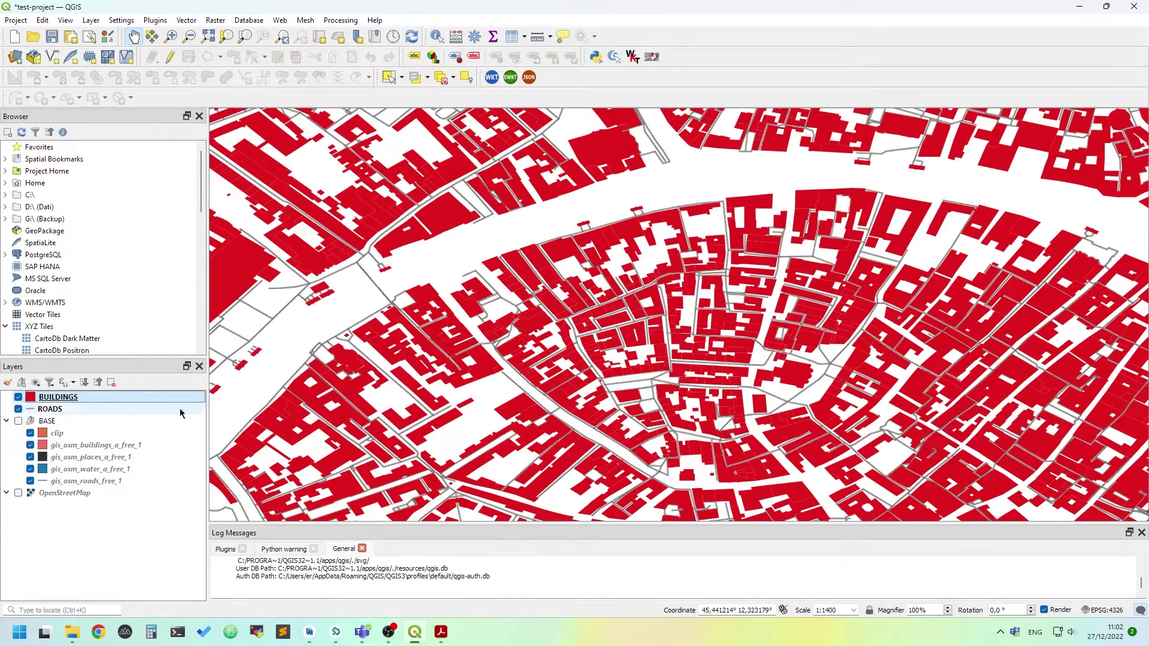
pyautogui.scroll(-3, 562, 211)
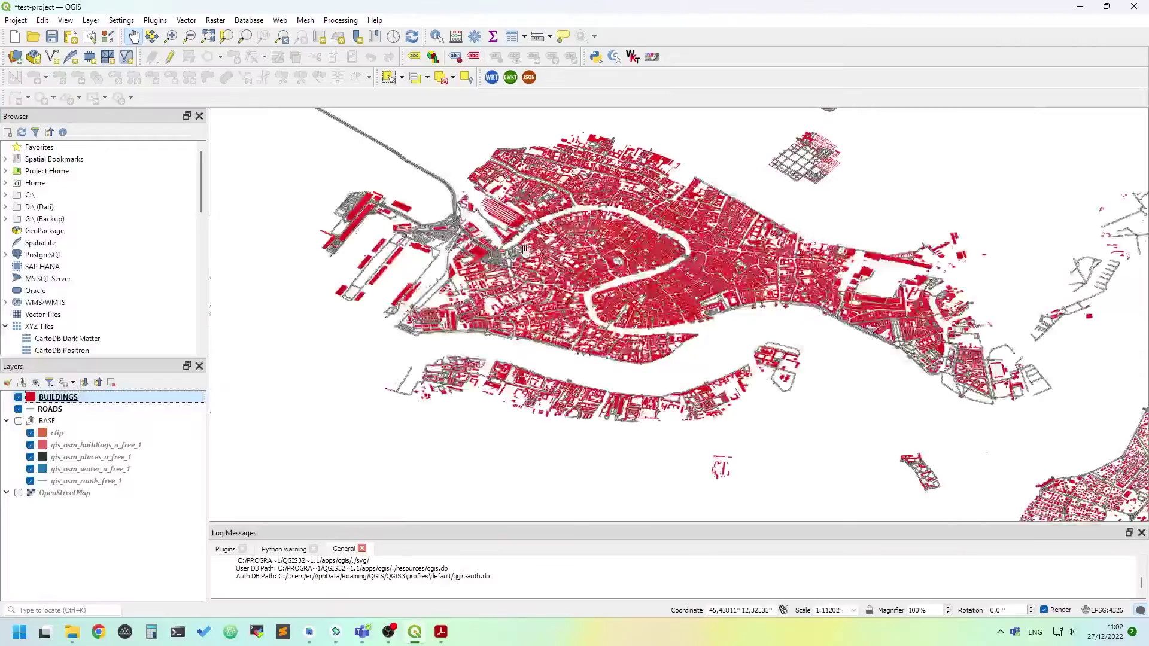
pyautogui.scroll(3, 500, 223)
pyautogui.moveTo(499, 223); pyautogui.dragTo(496, 377)
pyautogui.scroll(2, 429, 279)
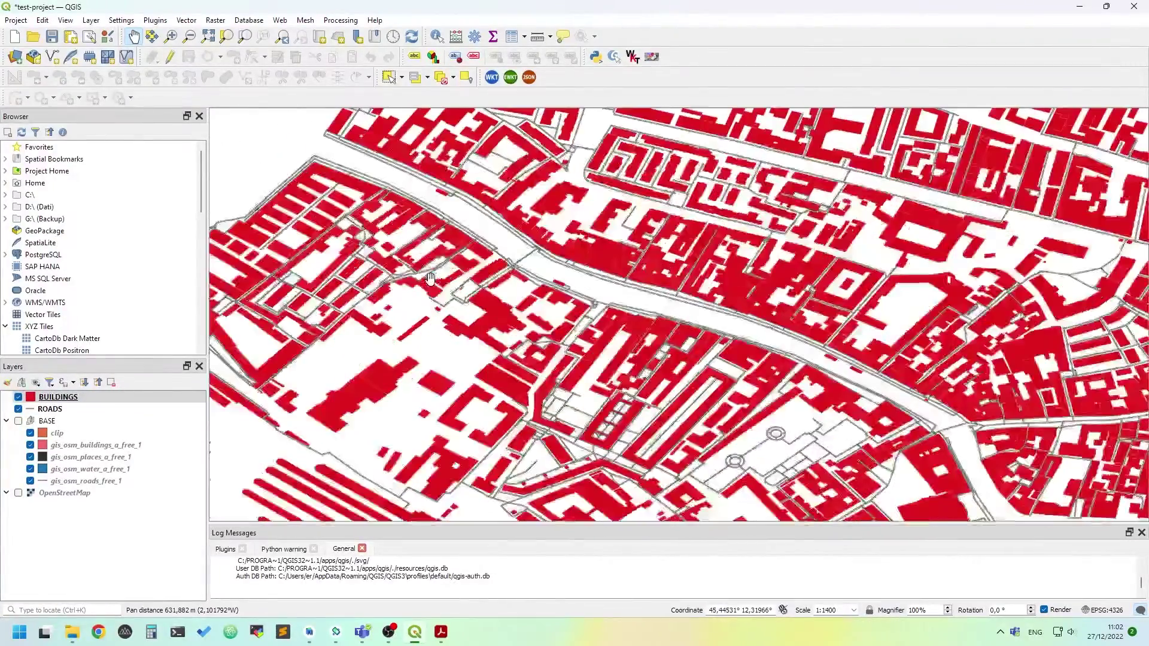
pyautogui.moveTo(431, 280); pyautogui.dragTo(608, 319)
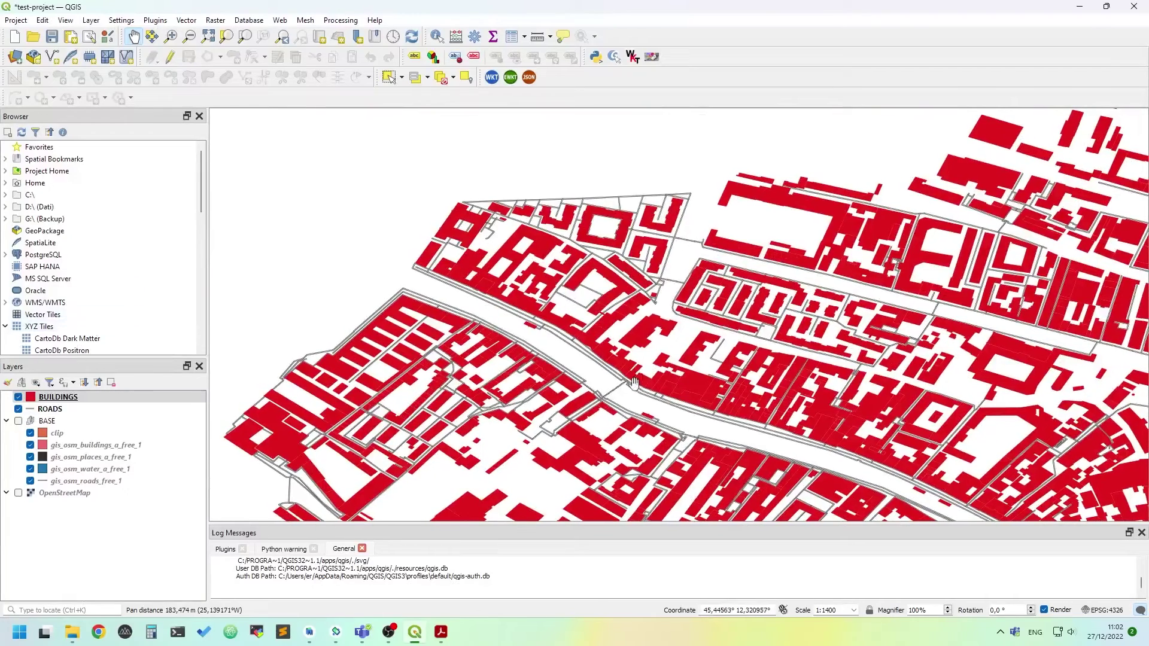
# Turn on the OpenStreetMap basemap and pan back over central Venice
pyautogui.click(19, 494)
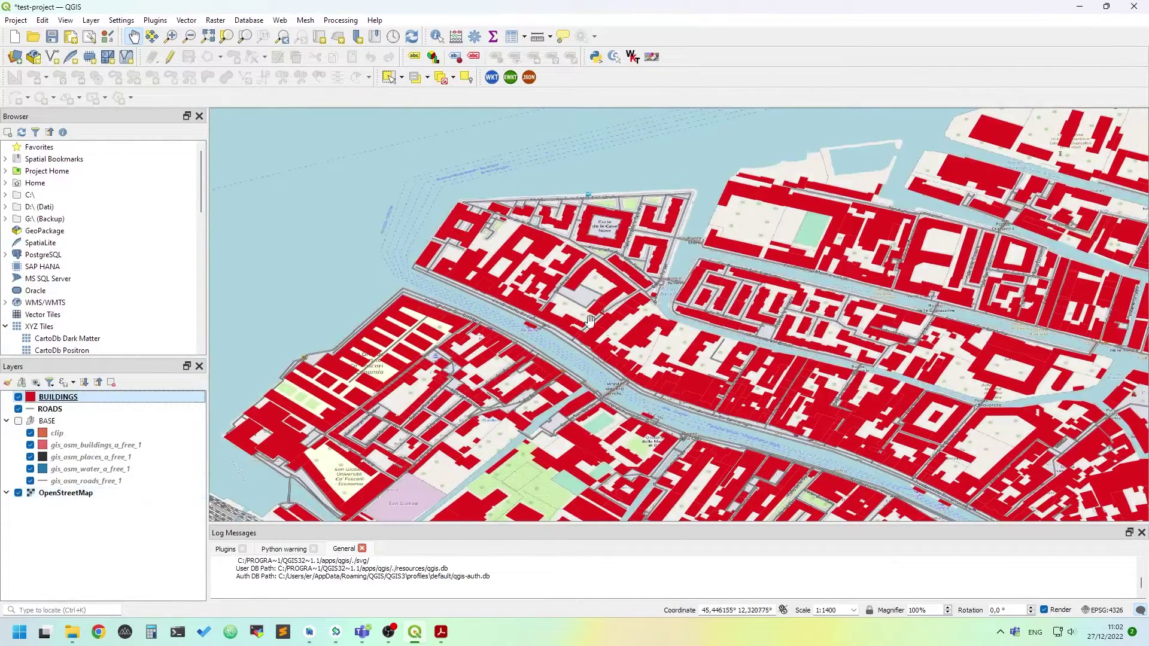
pyautogui.scroll(1, 599, 281)
pyautogui.moveTo(501, 265); pyautogui.dragTo(622, 429)
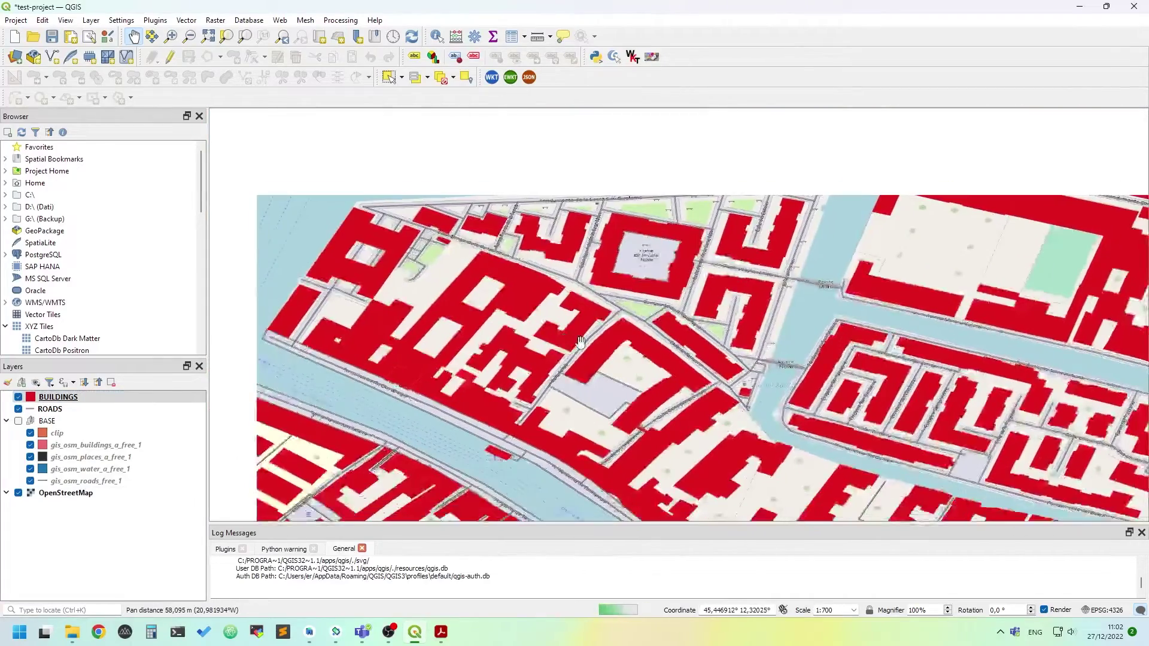
pyautogui.scroll(-2, 622, 429)
pyautogui.moveTo(302, 507); pyautogui.dragTo(233, 383)
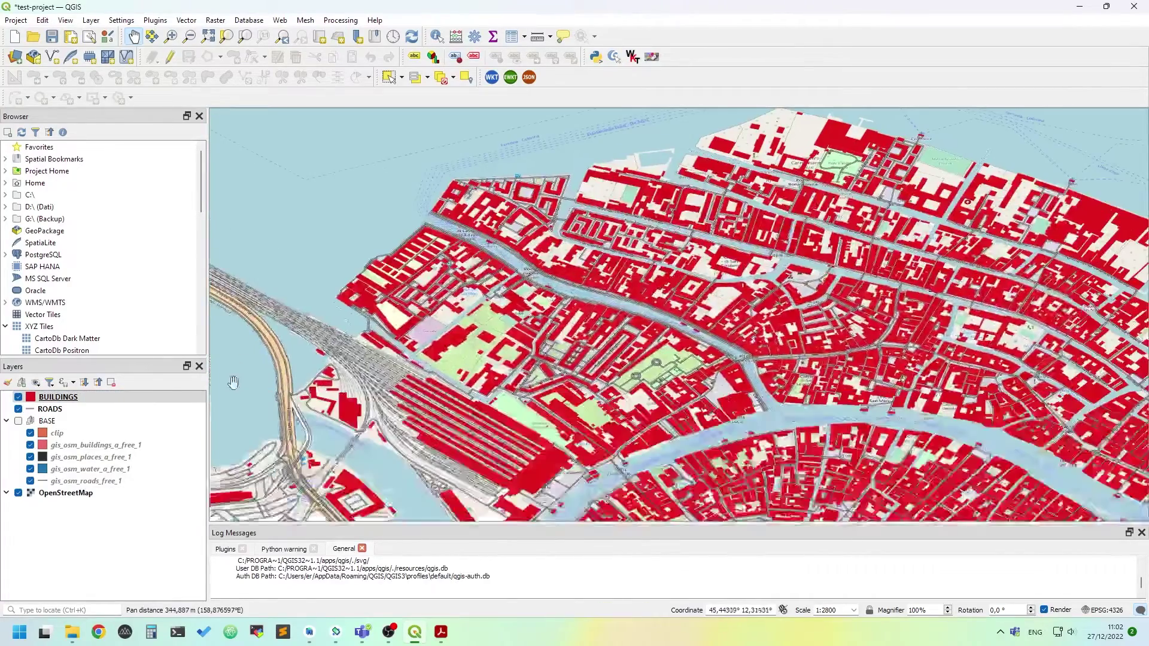
# Open the BUILDINGS layer properties on Symbology, keeping the Single Symbol renderer
pyautogui.rightClick(153, 398)
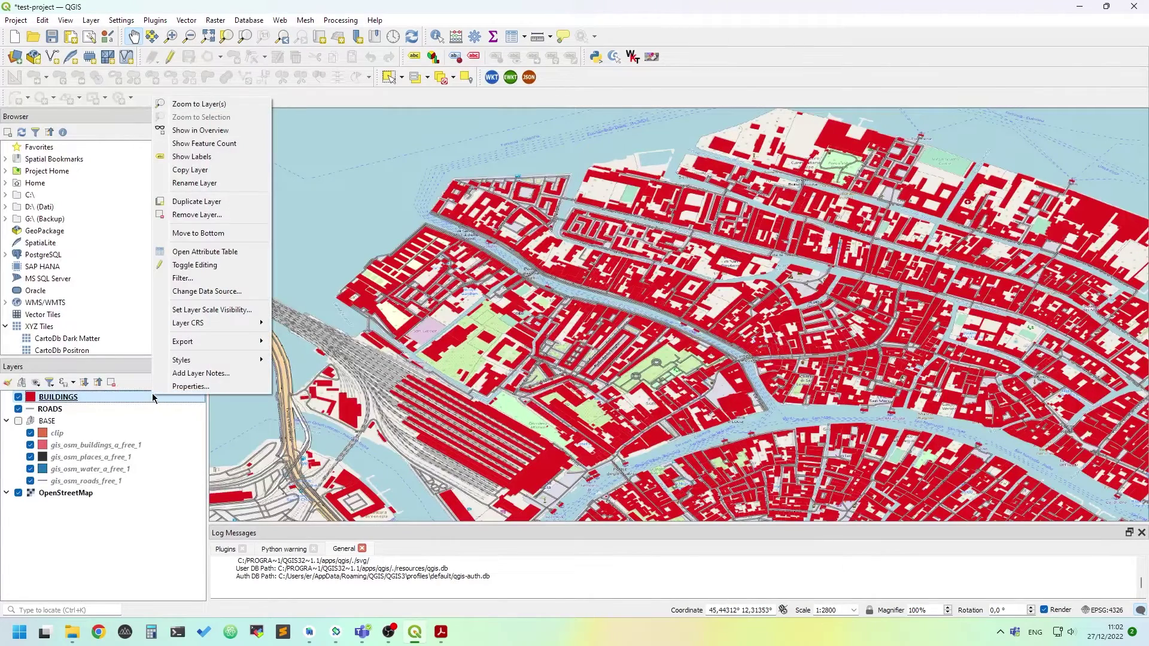
pyautogui.click(185, 388)
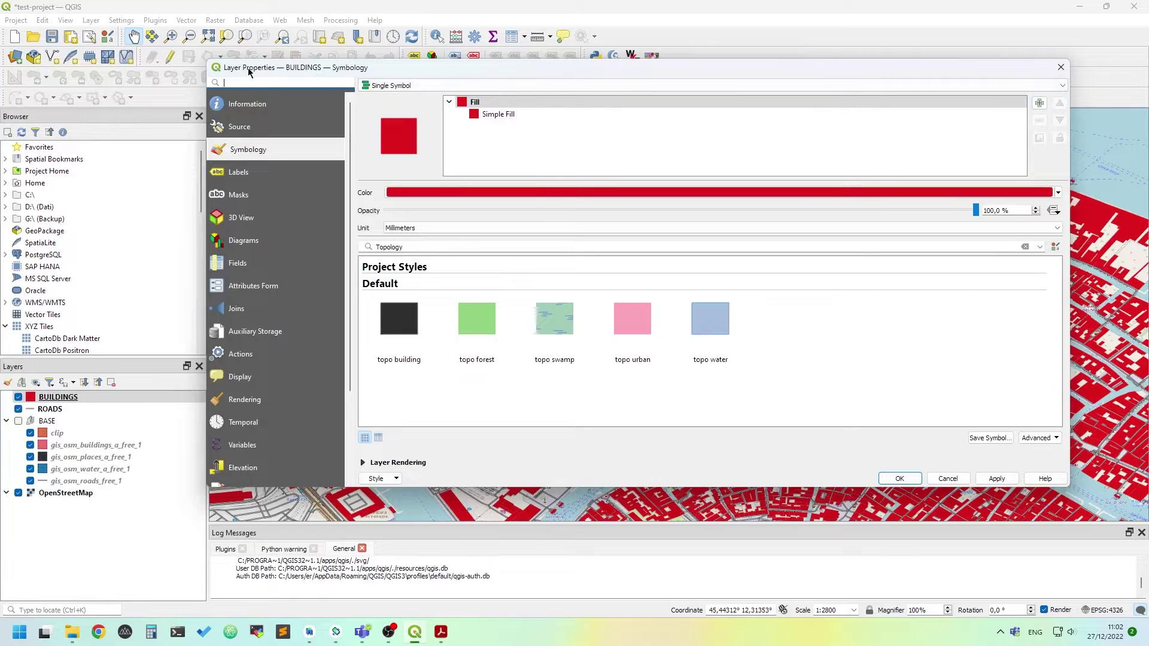
pyautogui.moveTo(321, 71); pyautogui.dragTo(291, 88)
pyautogui.moveTo(405, 87); pyautogui.dragTo(370, 77)
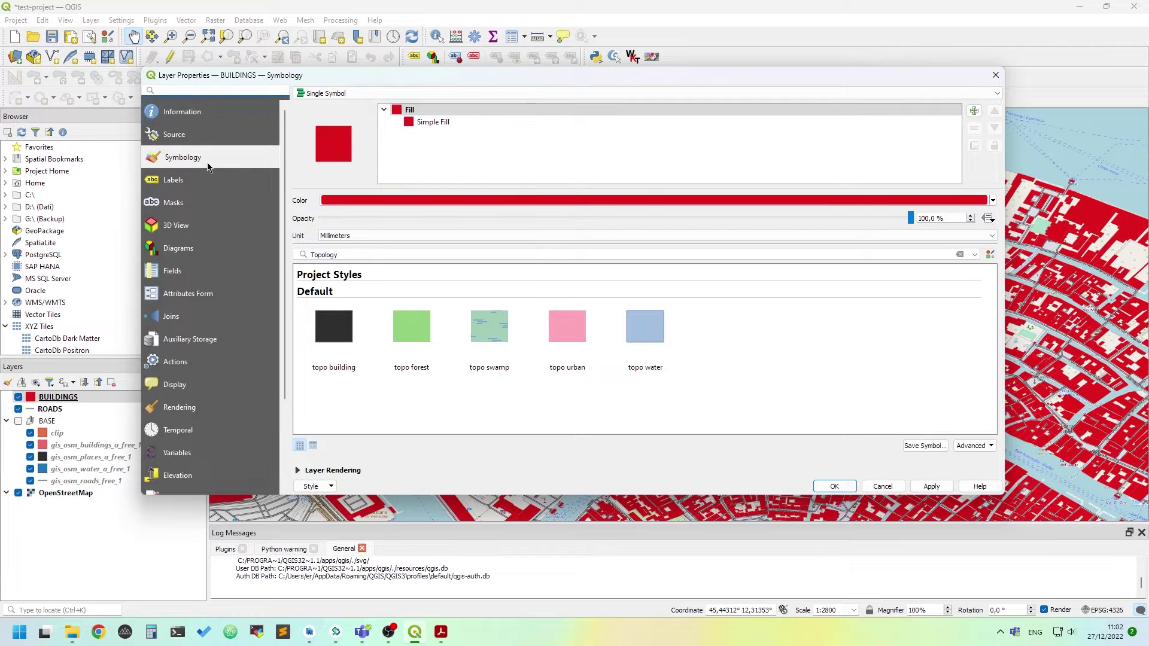
pyautogui.click(501, 107)
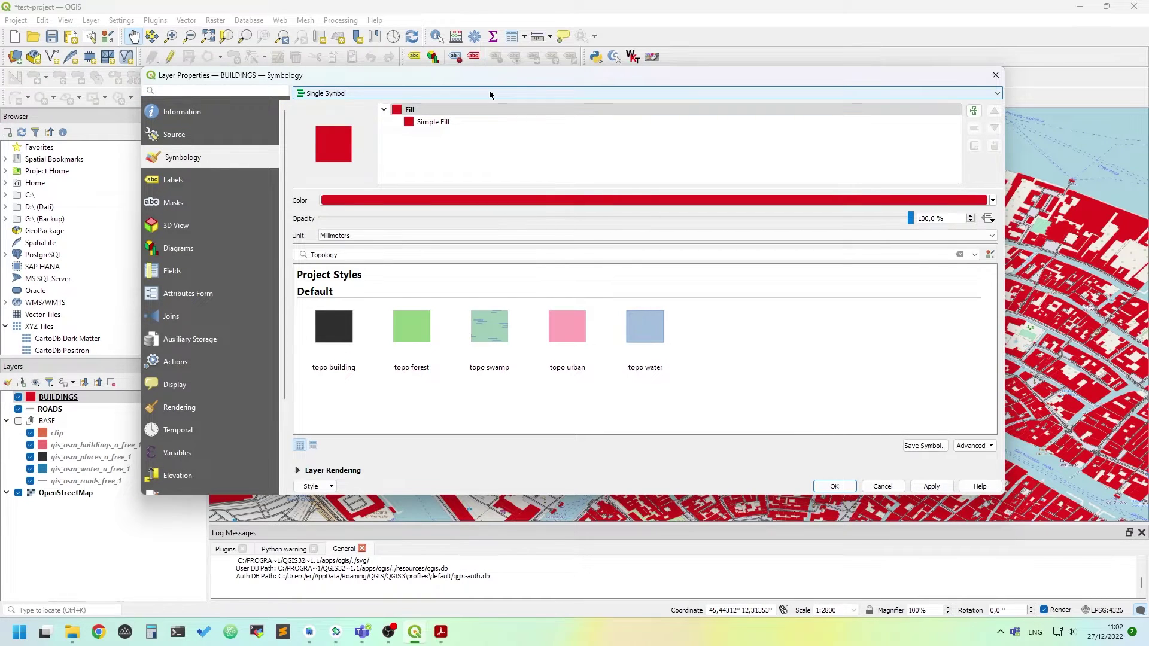
pyautogui.click(489, 94)
pyautogui.click(489, 93)
pyautogui.click(489, 94)
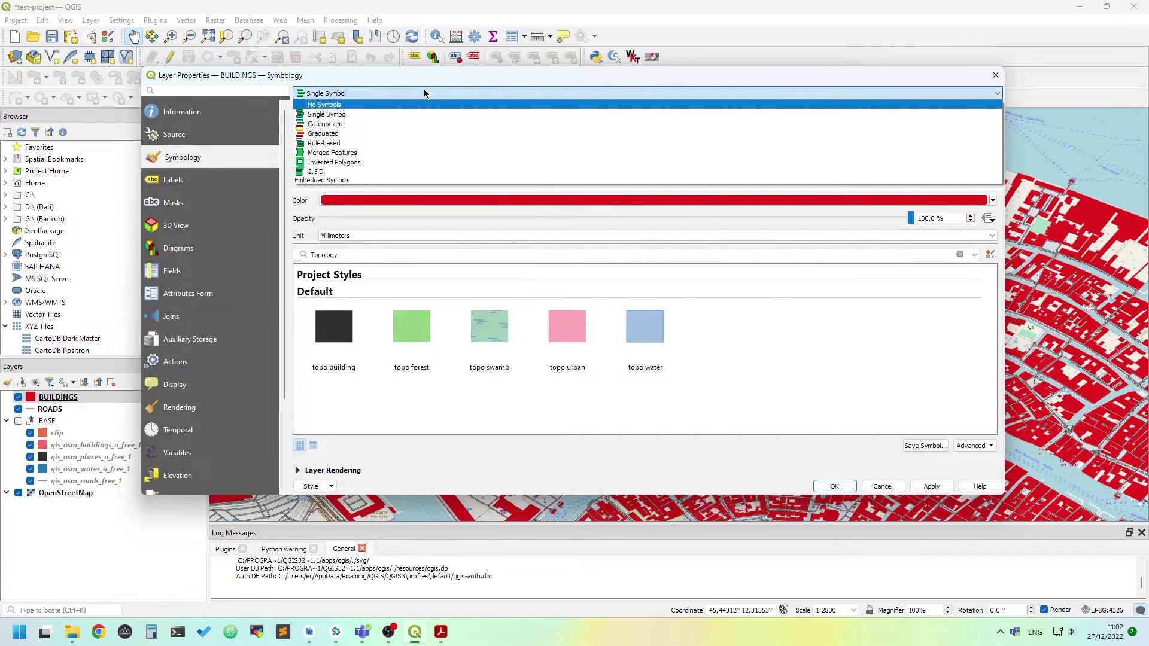
pyautogui.click(355, 116)
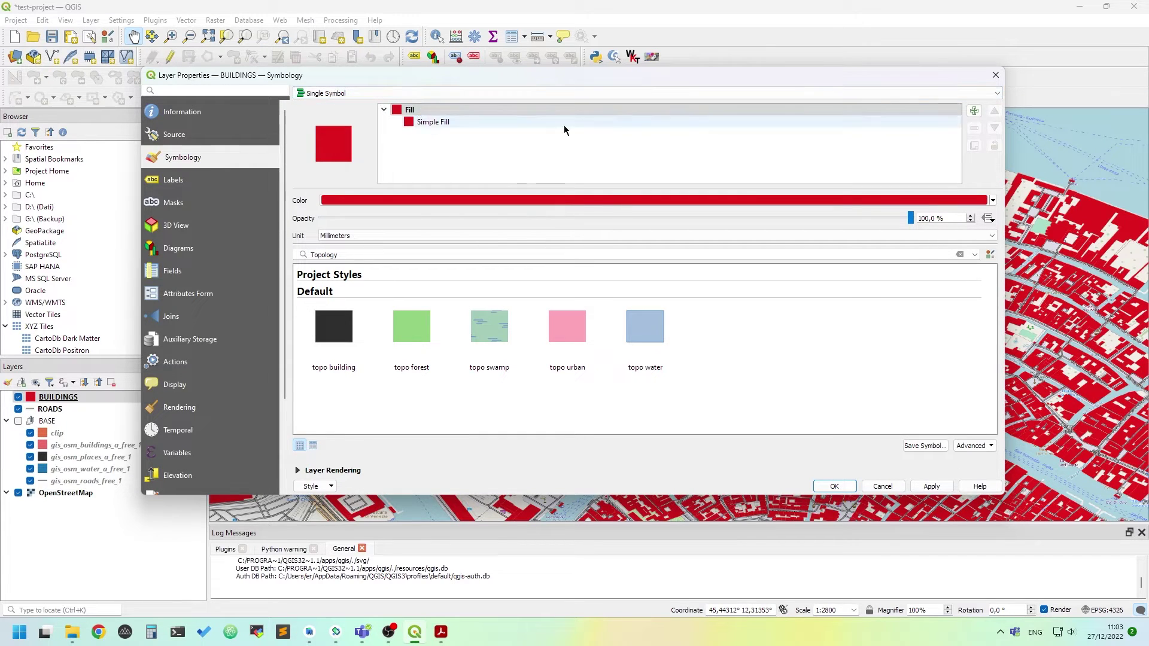
# Change the fill colour to purple (#645de3) and apply it to the map
pyautogui.moveTo(562, 72); pyautogui.dragTo(490, 55)
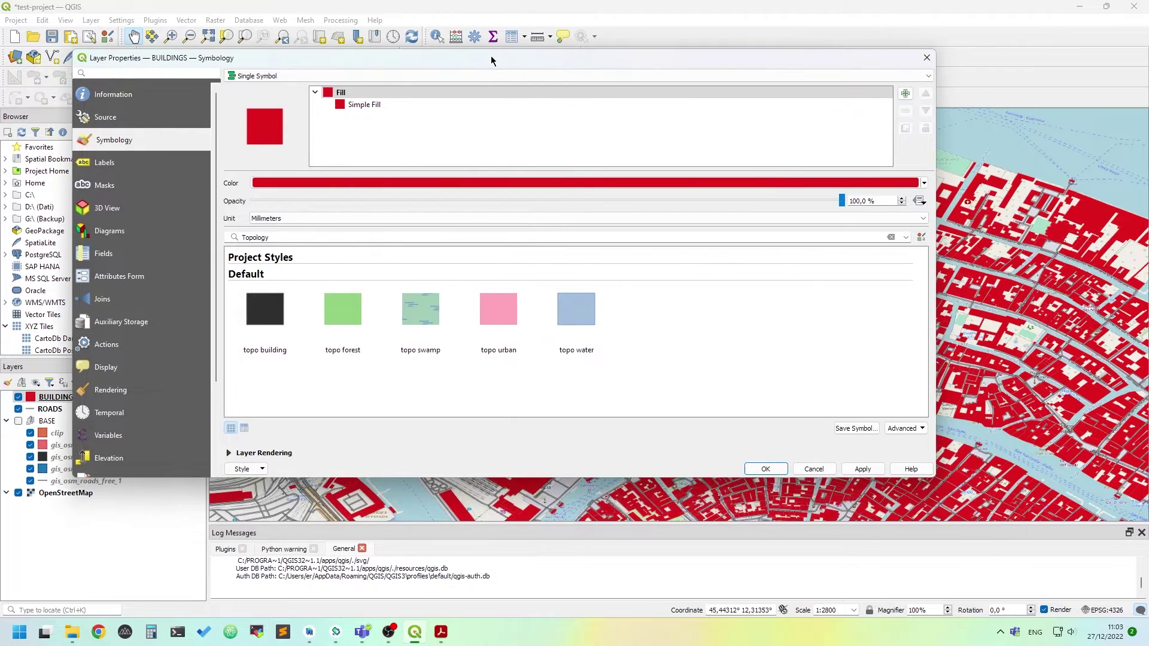
pyautogui.click(460, 105)
pyautogui.click(461, 92)
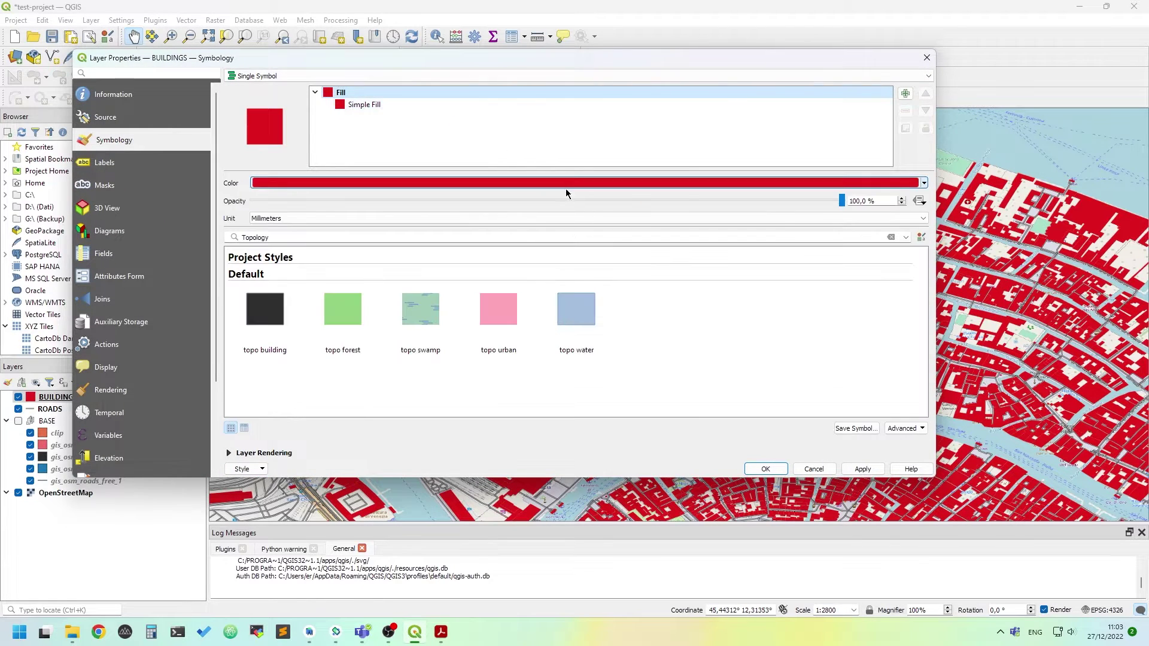
pyautogui.click(566, 183)
pyautogui.click(400, 267)
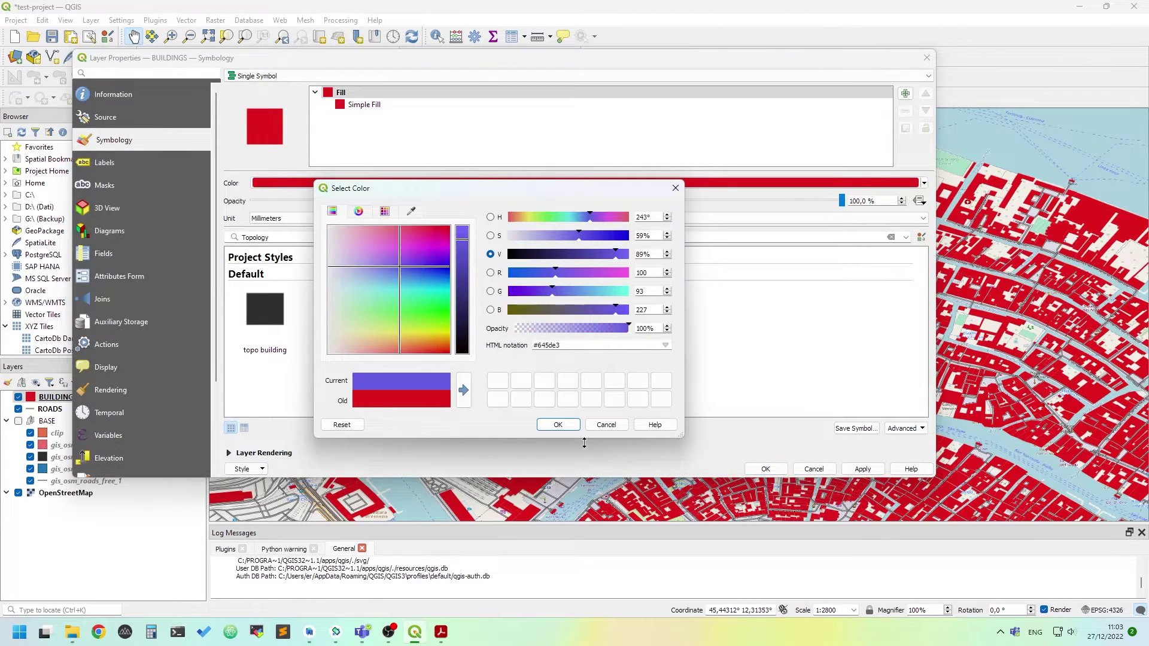
pyautogui.click(557, 424)
pyautogui.click(862, 468)
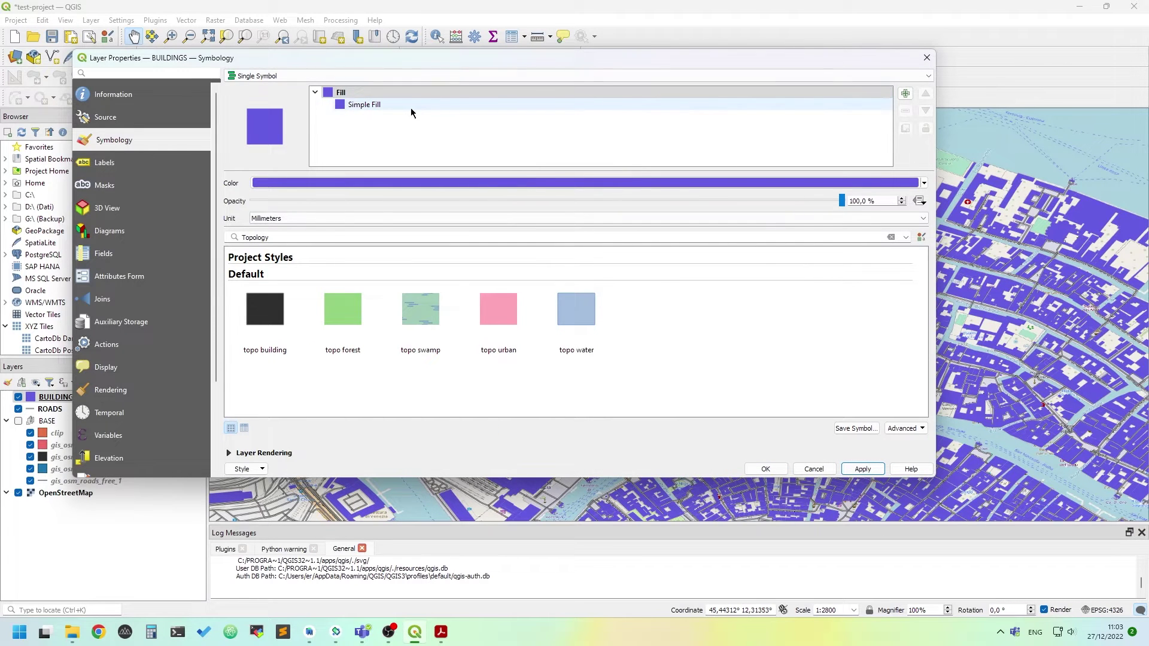
pyautogui.click(436, 183)
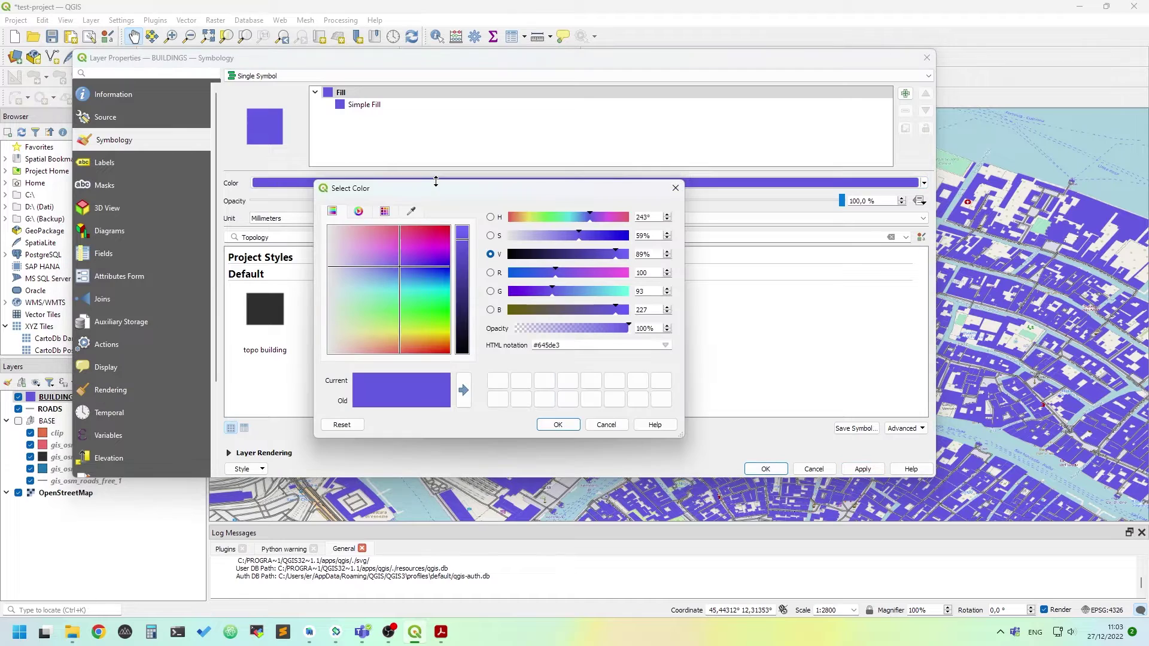
pyautogui.click(675, 188)
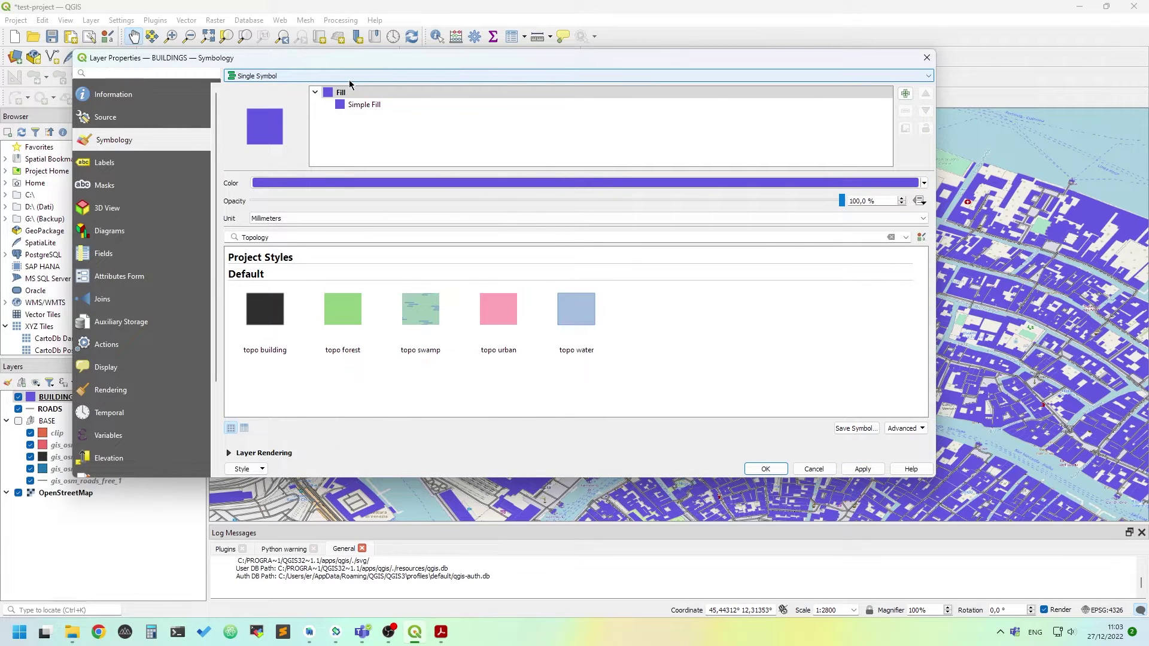
# Switch the BUILDINGS renderer to Categorized with 'type' as the value field
pyautogui.click(350, 83)
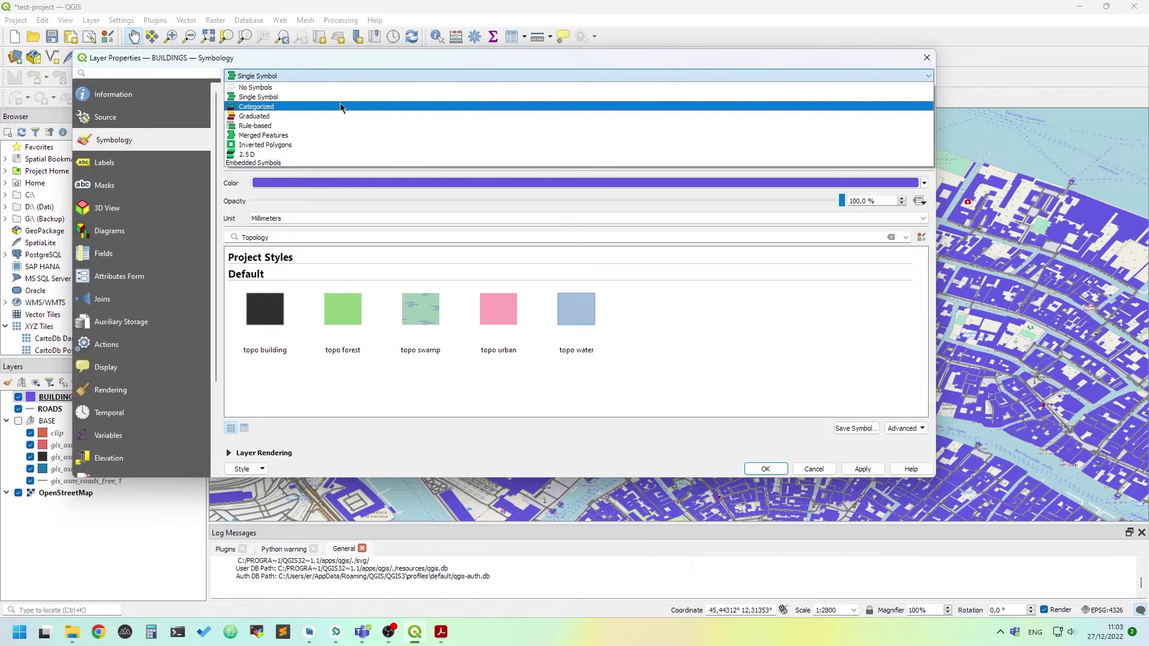
pyautogui.click(340, 106)
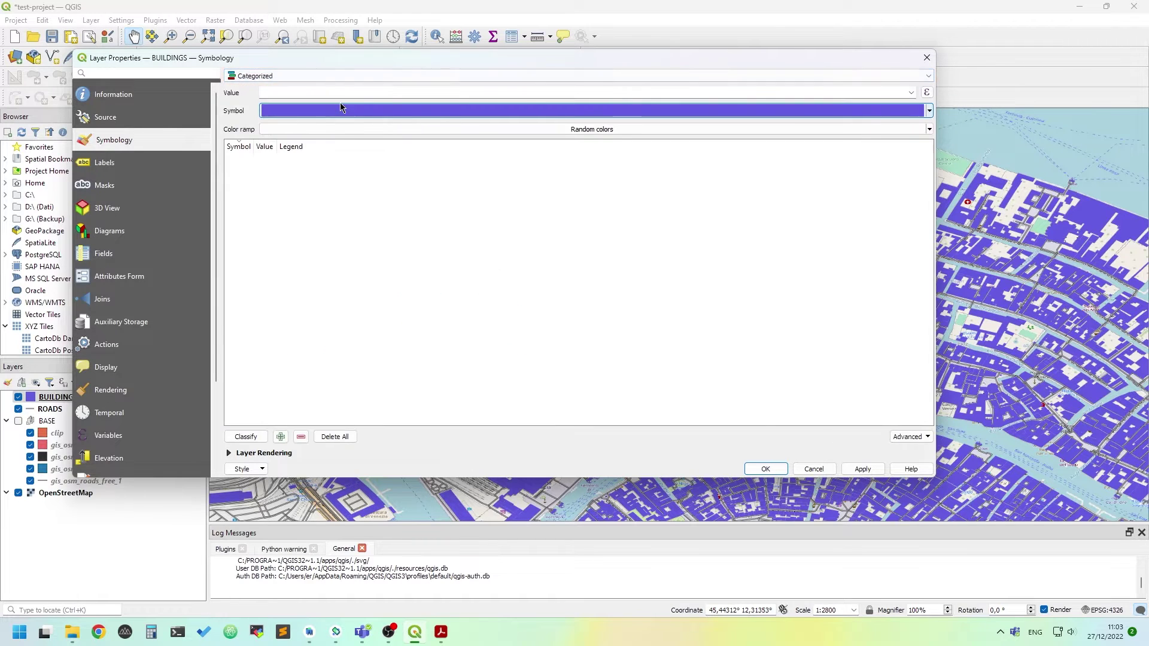
pyautogui.click(911, 94)
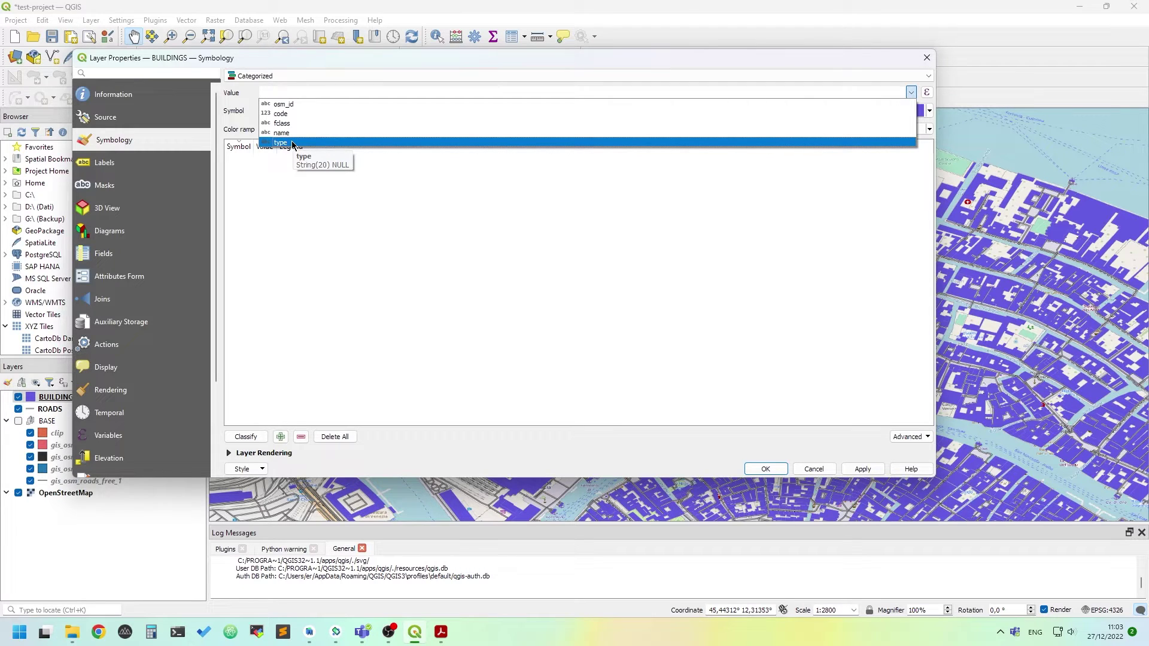
pyautogui.click(325, 141)
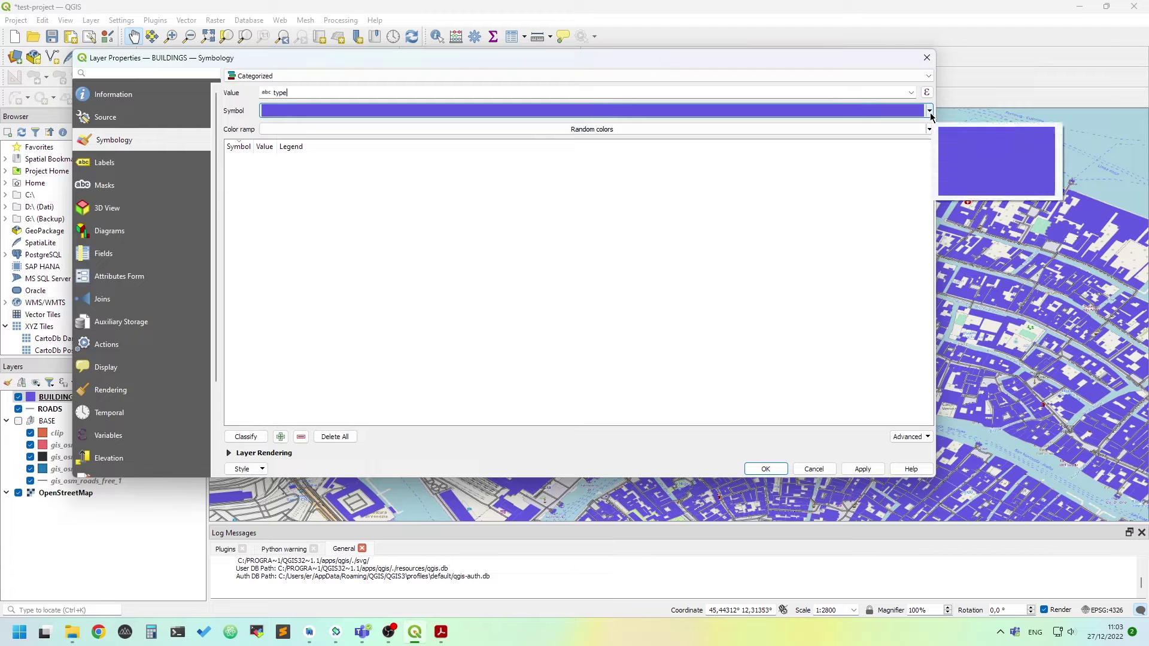
# Classify the type values into random-coloured categories, apply them, and widen the Value column
pyautogui.click(251, 440)
pyautogui.scroll(-10, 410, 231)
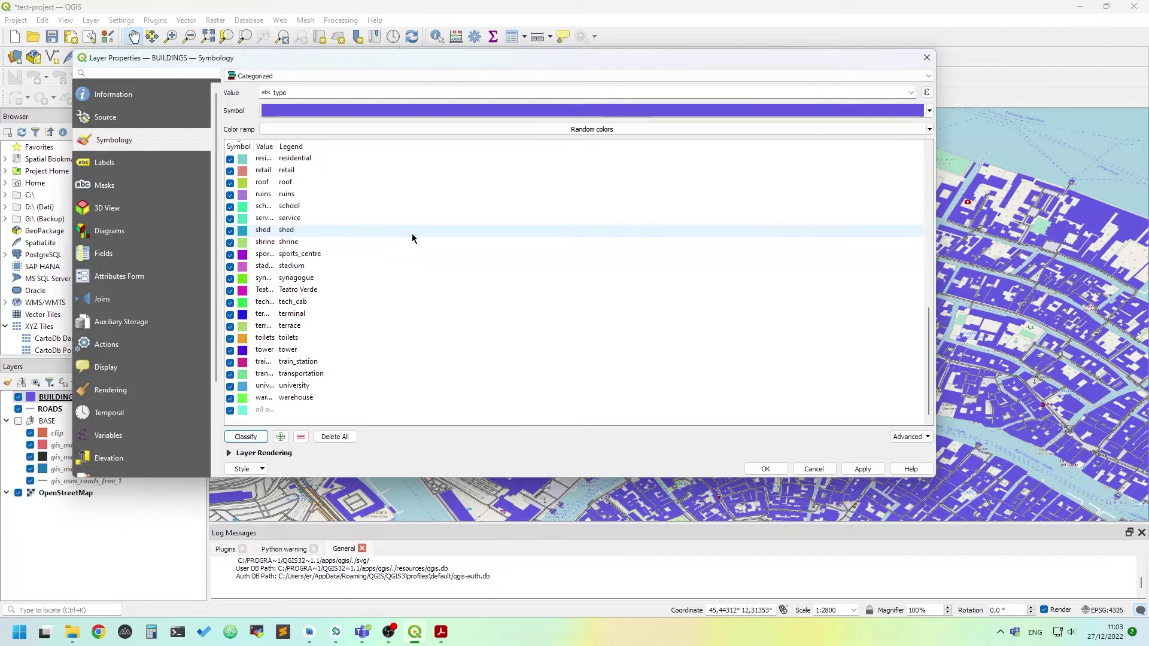
pyautogui.scroll(10, 412, 237)
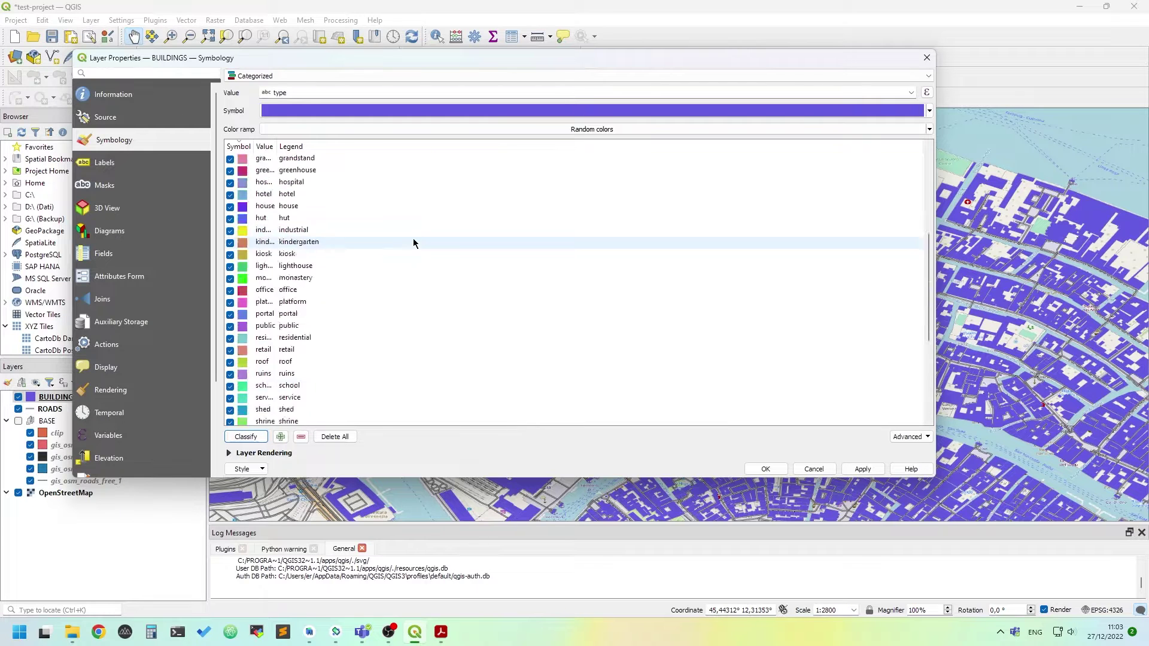
pyautogui.click(853, 470)
pyautogui.scroll(-10, 578, 277)
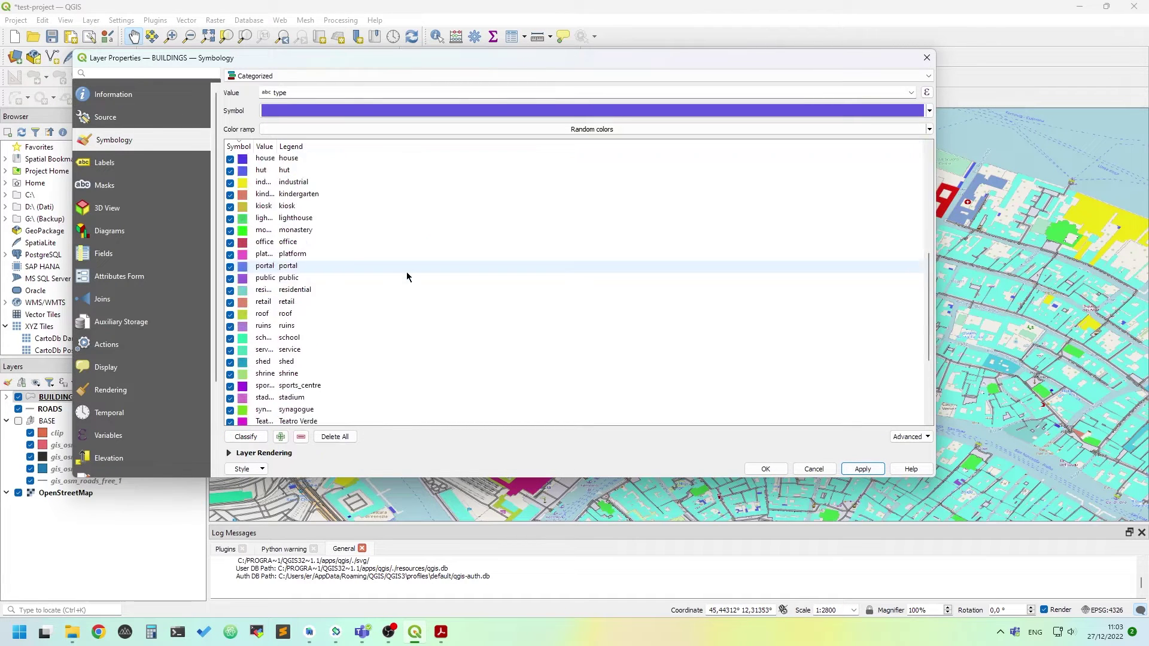
pyautogui.scroll(10, 413, 302)
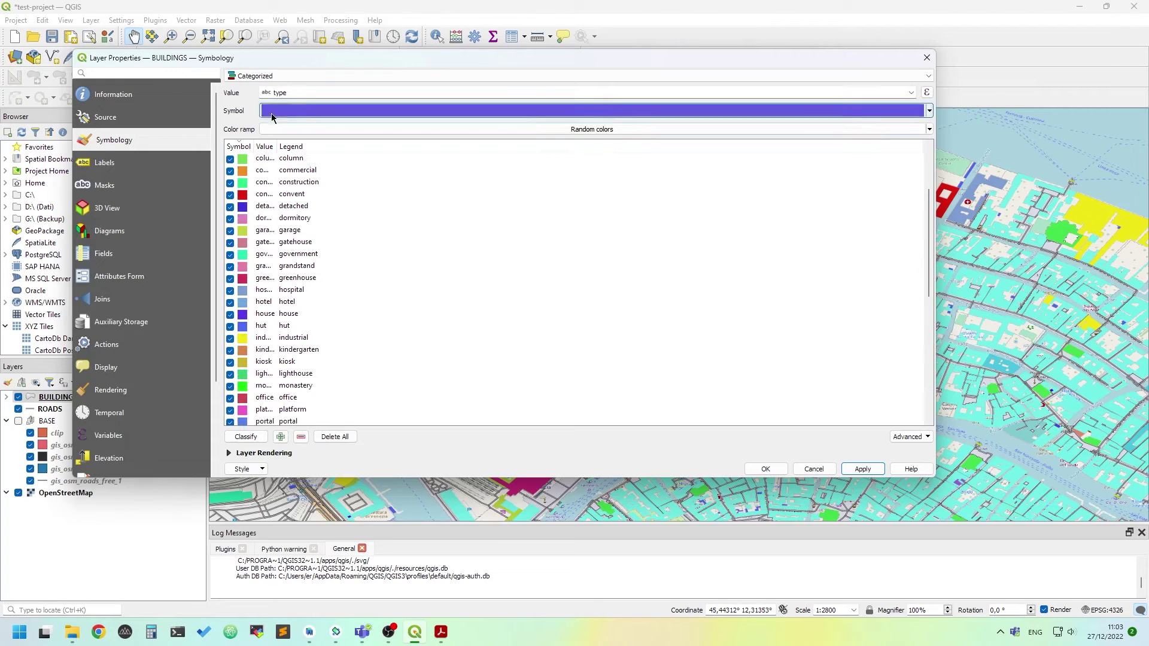
pyautogui.doubleClick(278, 146)
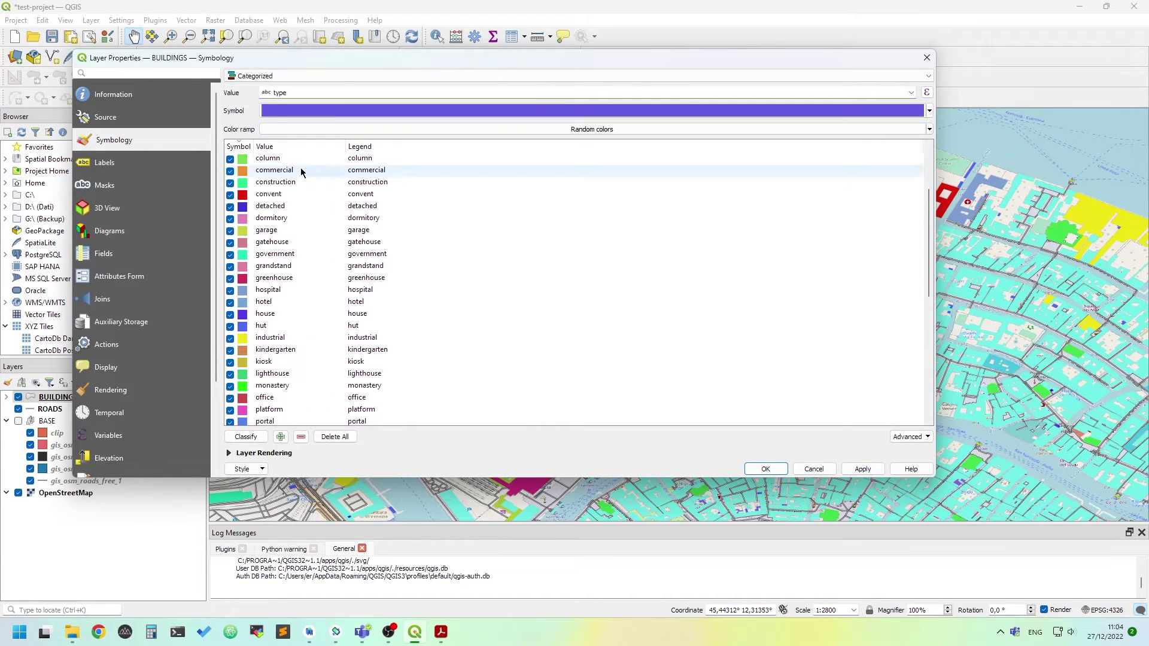
pyautogui.scroll(-10, 359, 264)
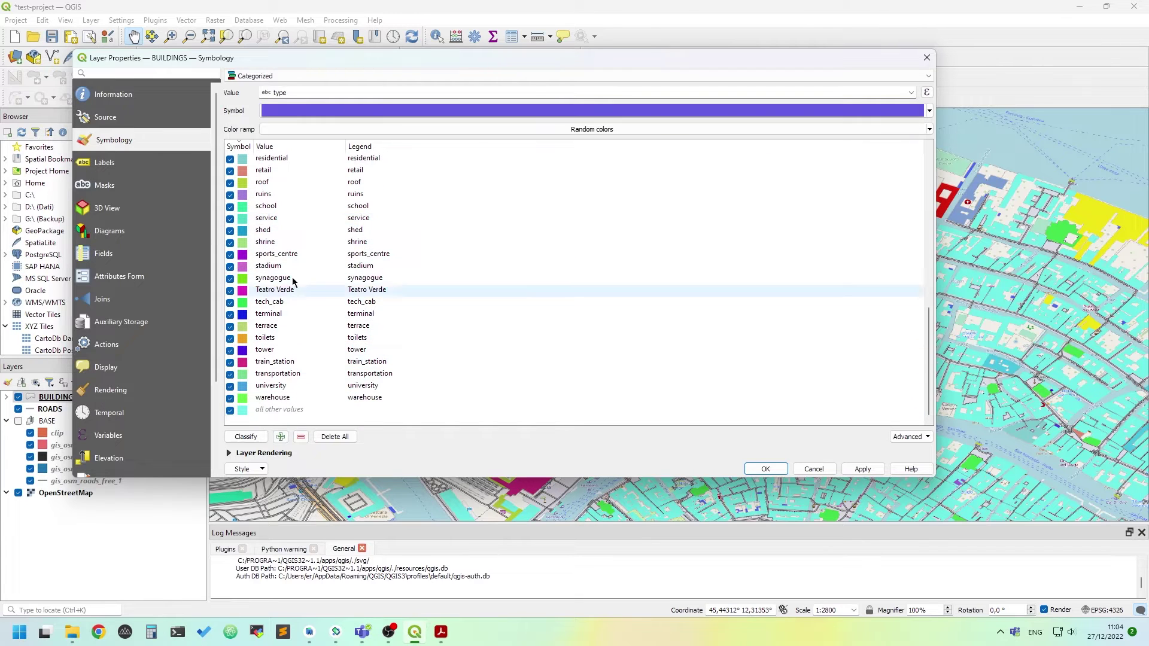
pyautogui.scroll(10, 372, 263)
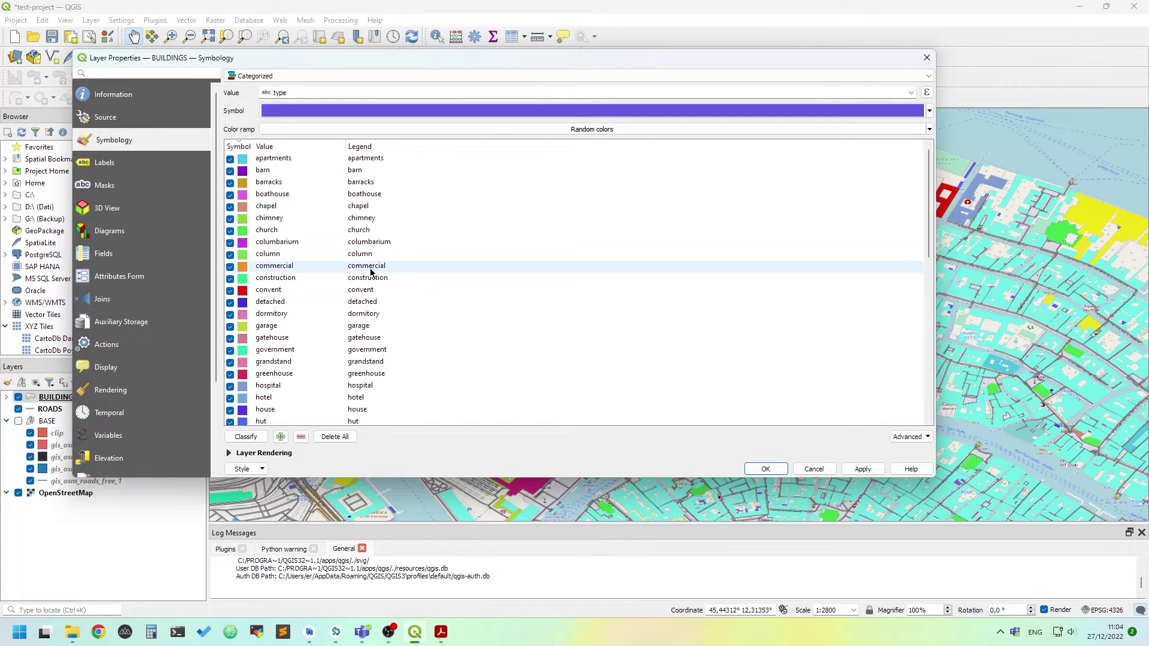
pyautogui.scroll(-10, 372, 269)
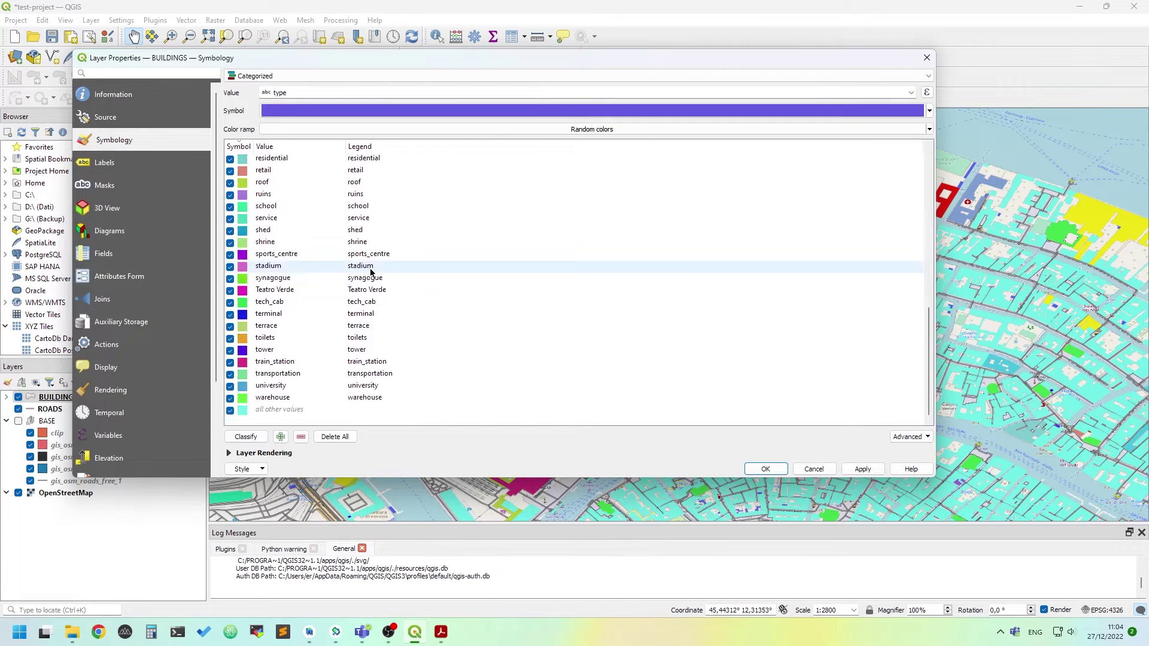
pyautogui.doubleClick(244, 413)
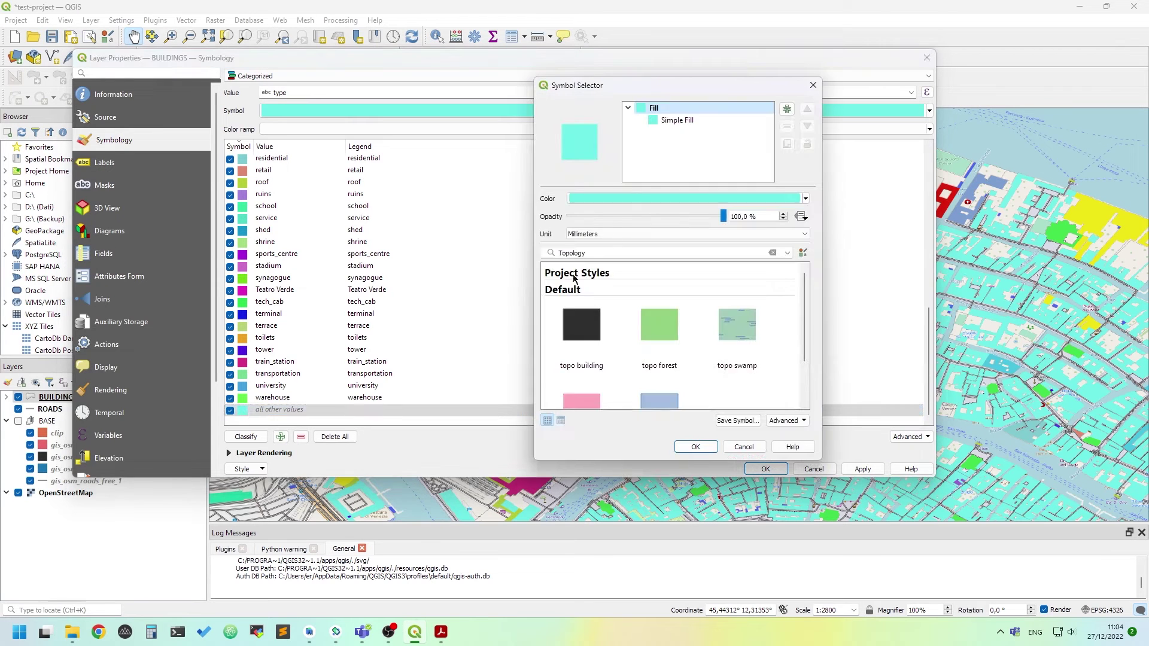
pyautogui.click(581, 332)
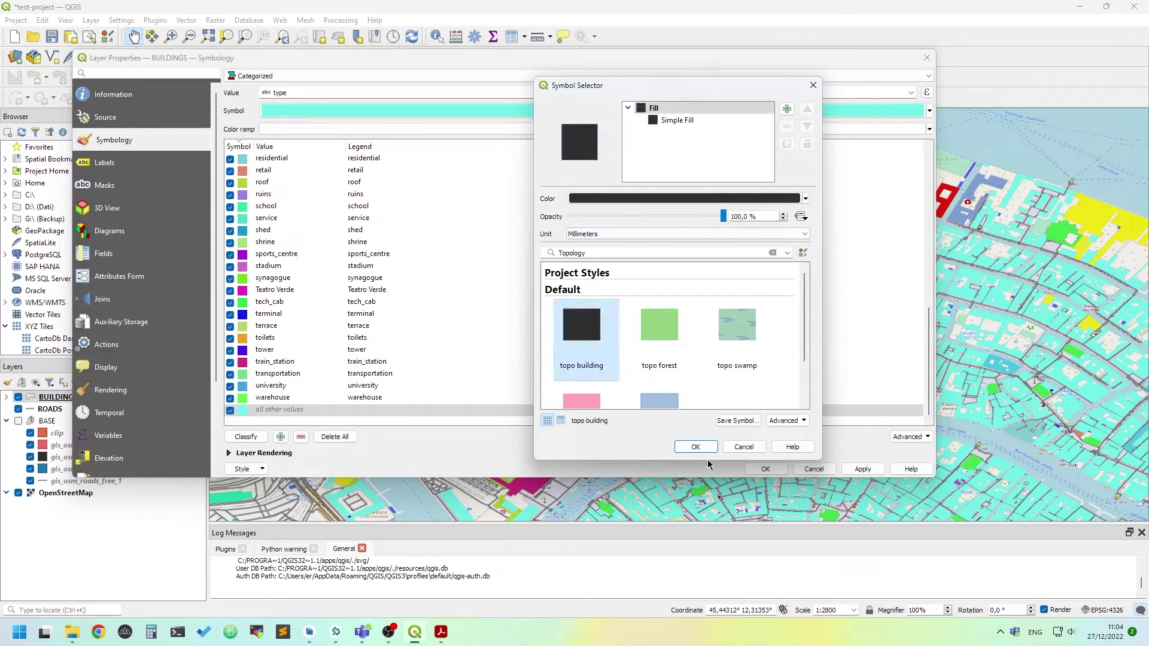
pyautogui.click(696, 447)
pyautogui.click(863, 469)
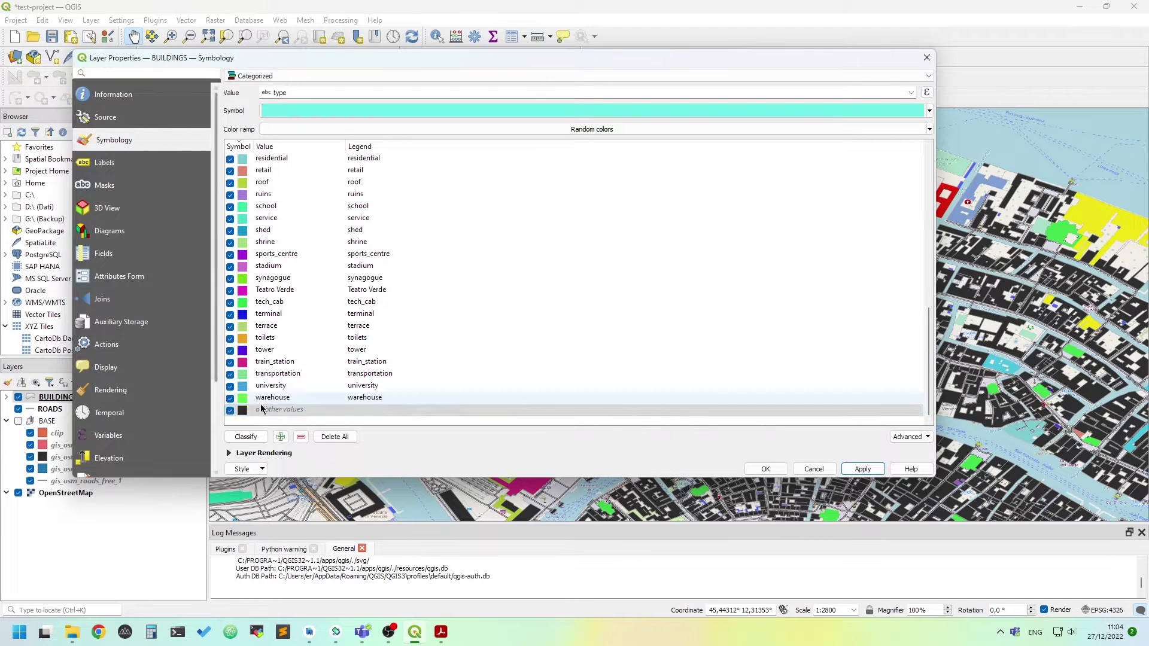
pyautogui.scroll(10, 357, 288)
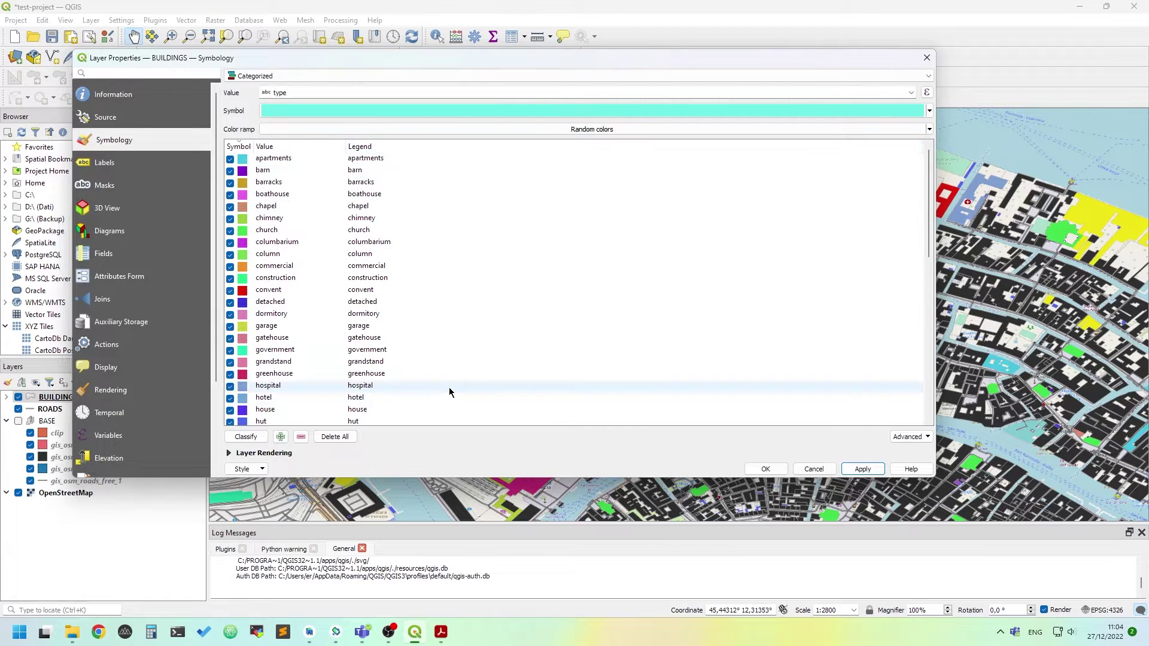
pyautogui.scroll(-2, 477, 227)
pyautogui.scroll(-10, 503, 293)
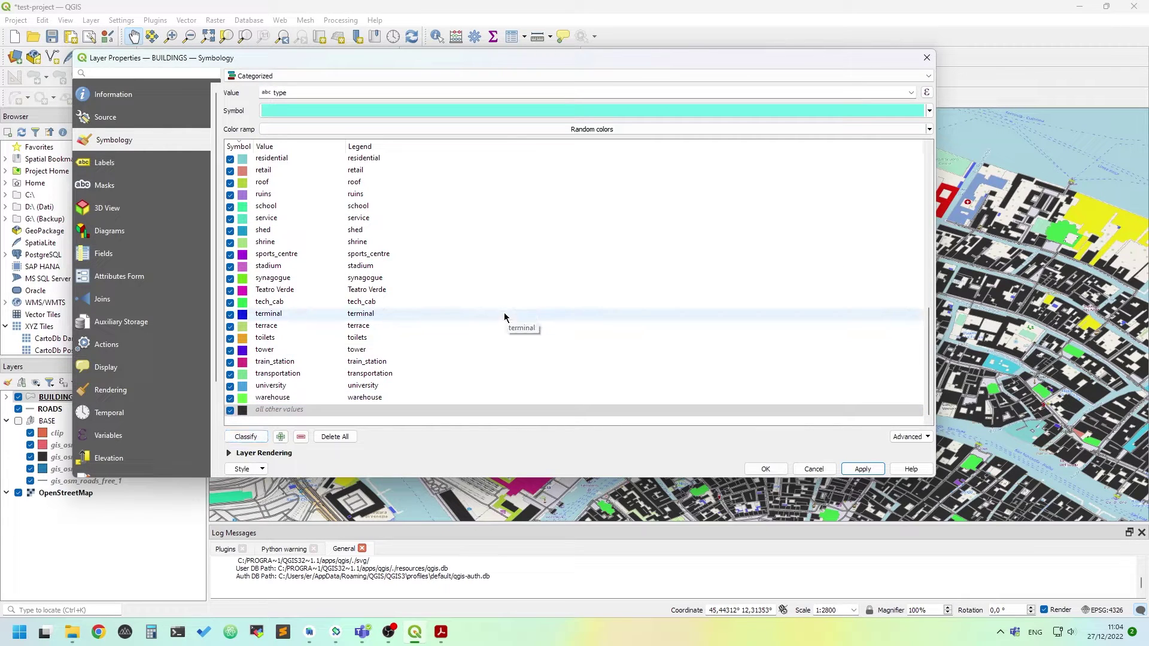
pyautogui.scroll(5, 480, 192)
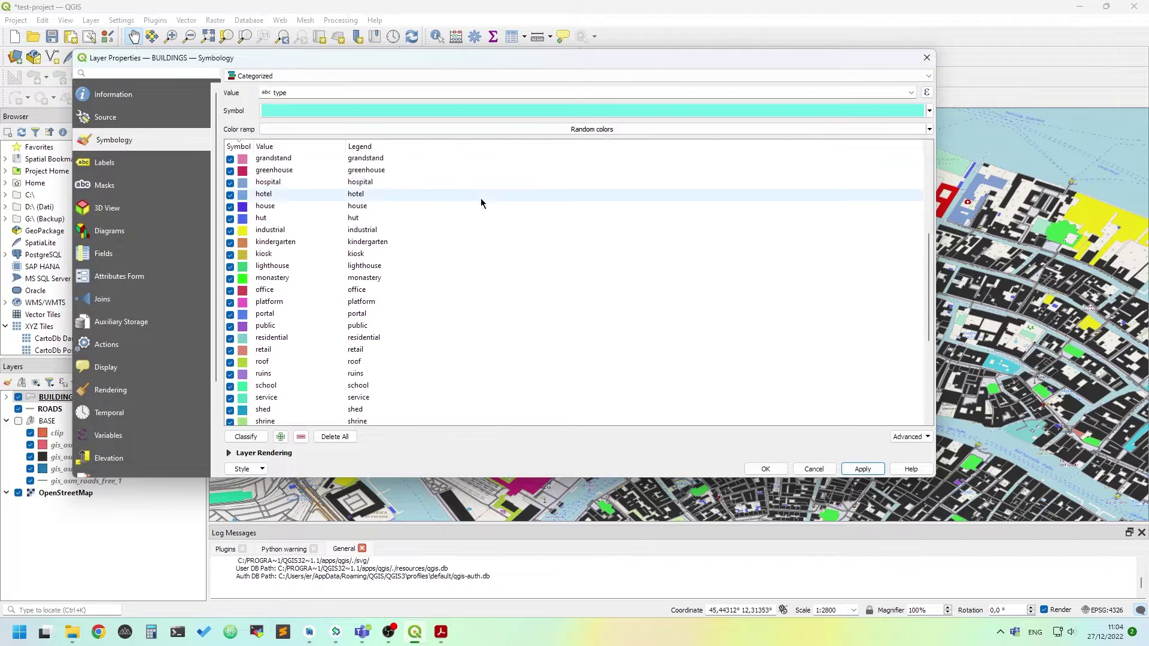
# Inspect the apartments category's fill symbol in the Symbol Selector and accept it unchanged
pyautogui.doubleClick(313, 158)
pyautogui.scroll(6, 368, 179)
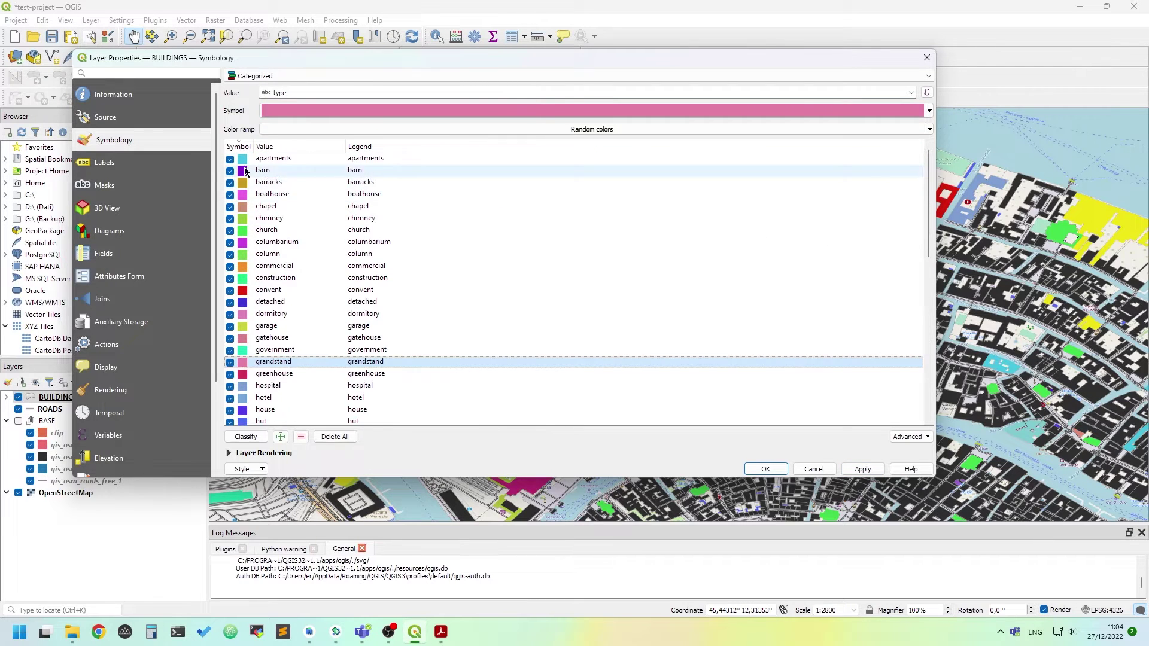
pyautogui.doubleClick(243, 159)
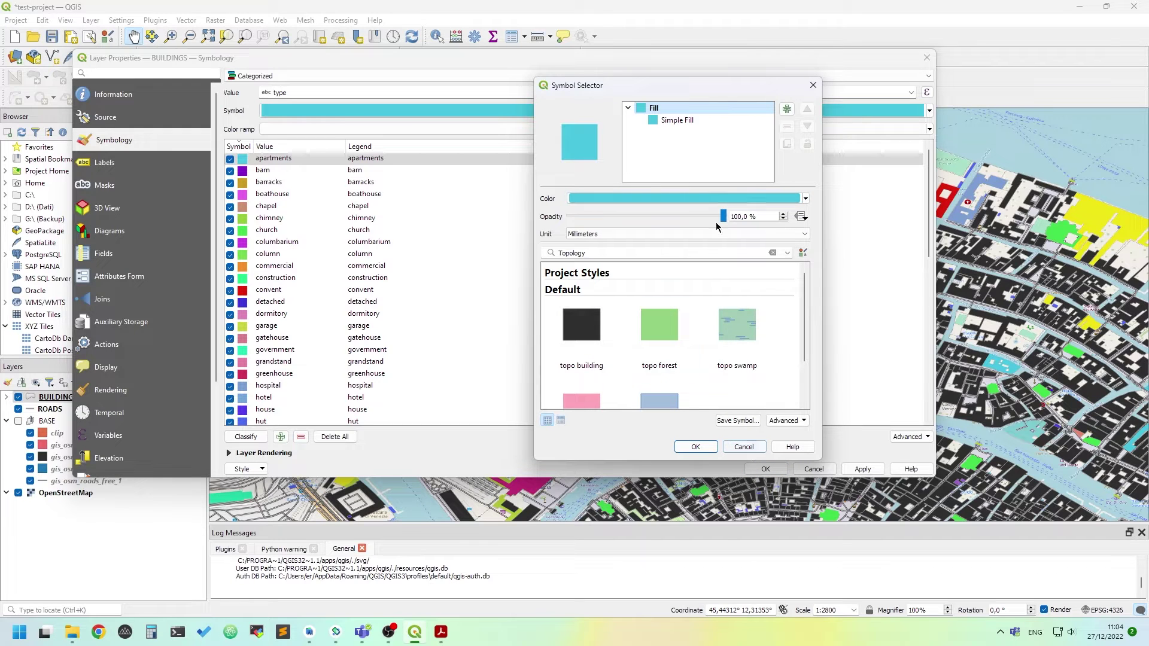
pyautogui.click(677, 119)
pyautogui.click(655, 107)
pyautogui.moveTo(675, 93); pyautogui.dragTo(688, 46)
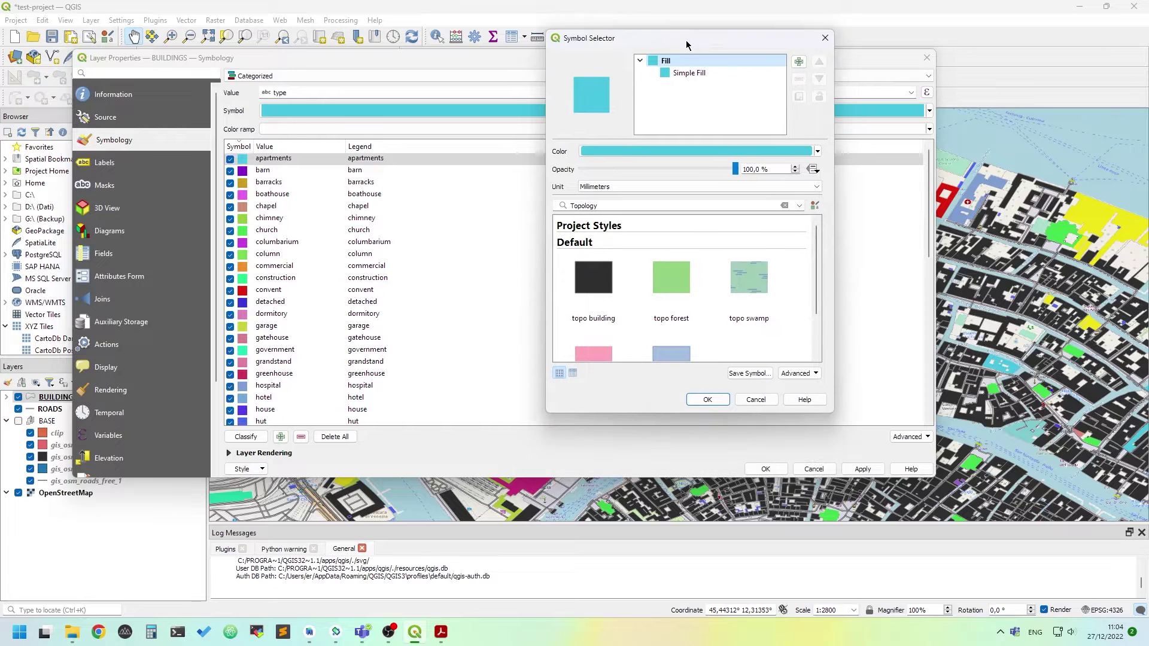
pyautogui.click(706, 399)
pyautogui.scroll(-7, 509, 251)
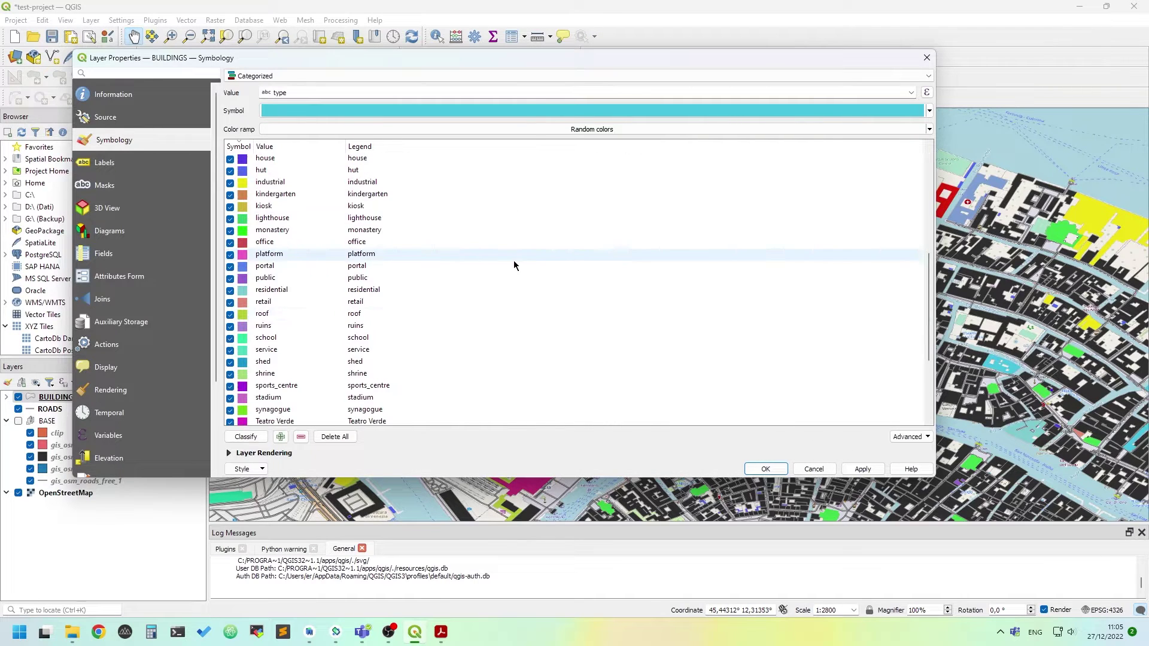
pyautogui.scroll(7, 568, 337)
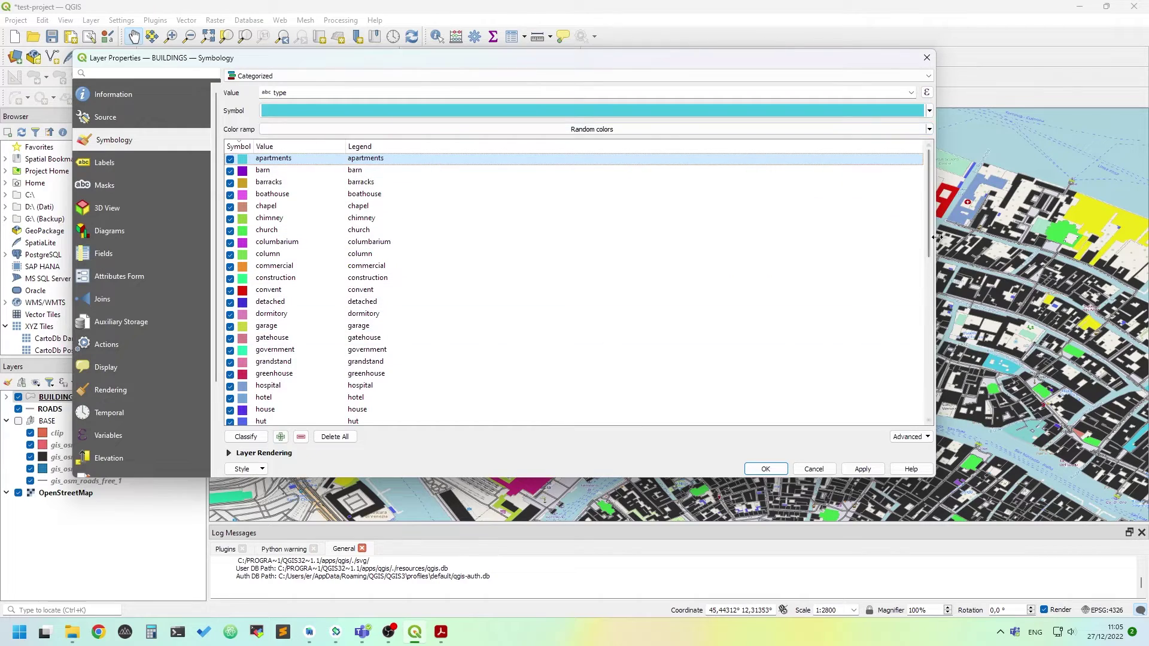
# Close the layer properties and hide the ROADS layer while panning around Venice
pyautogui.click(766, 469)
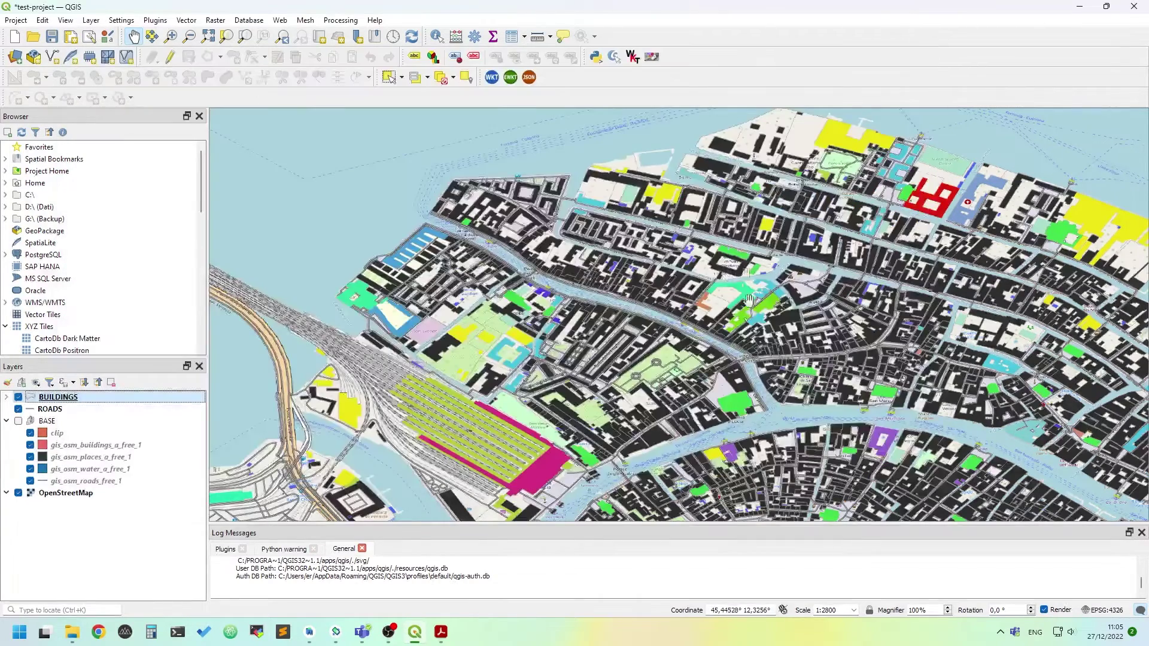
pyautogui.scroll(-2, 750, 315)
pyautogui.moveTo(751, 315); pyautogui.dragTo(723, 342)
pyautogui.scroll(2, 661, 282)
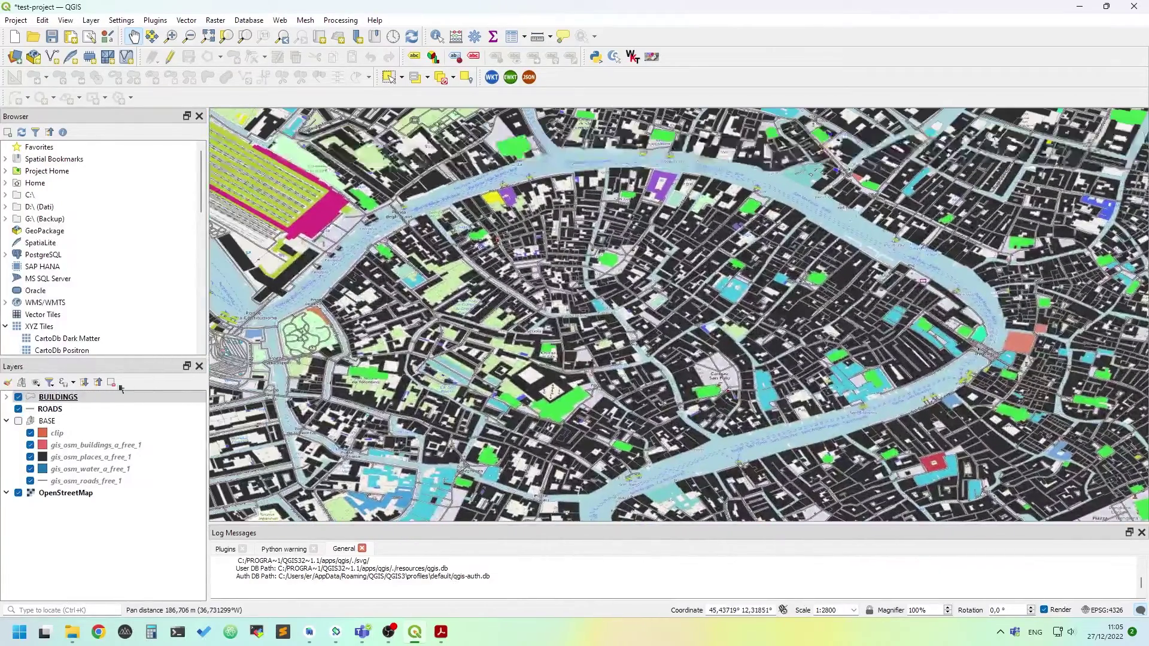
pyautogui.click(18, 409)
pyautogui.moveTo(646, 198); pyautogui.dragTo(687, 315)
pyautogui.scroll(-1, 684, 257)
pyautogui.scroll(1, 609, 263)
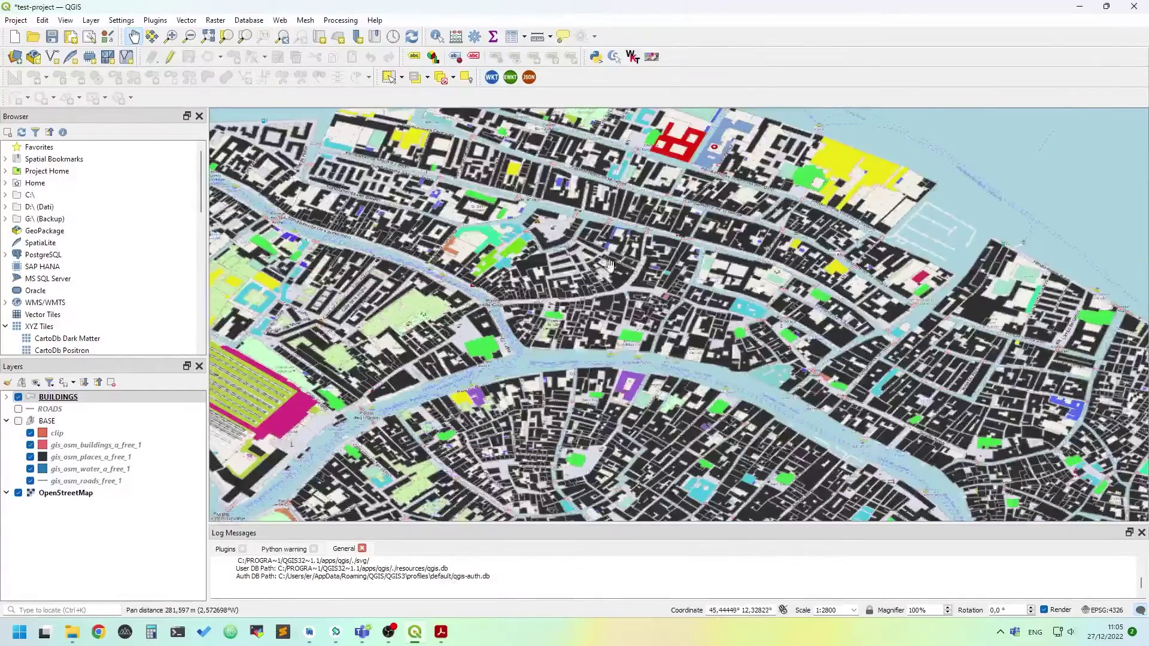
pyautogui.moveTo(608, 263); pyautogui.dragTo(657, 449)
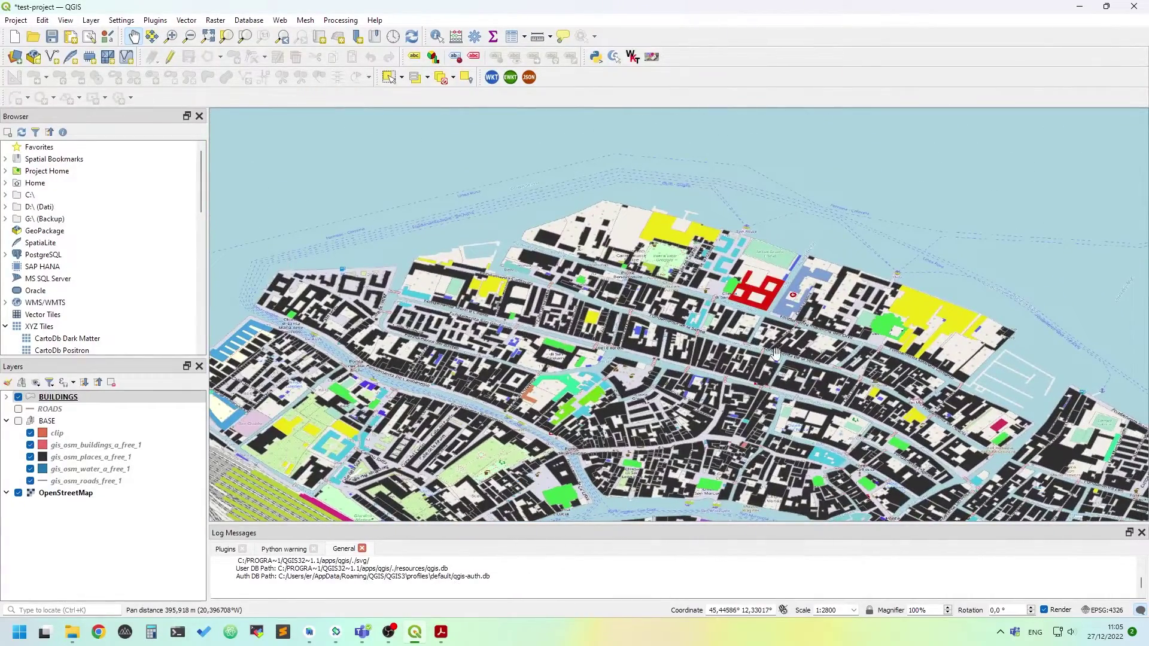
pyautogui.moveTo(777, 437); pyautogui.dragTo(694, 317)
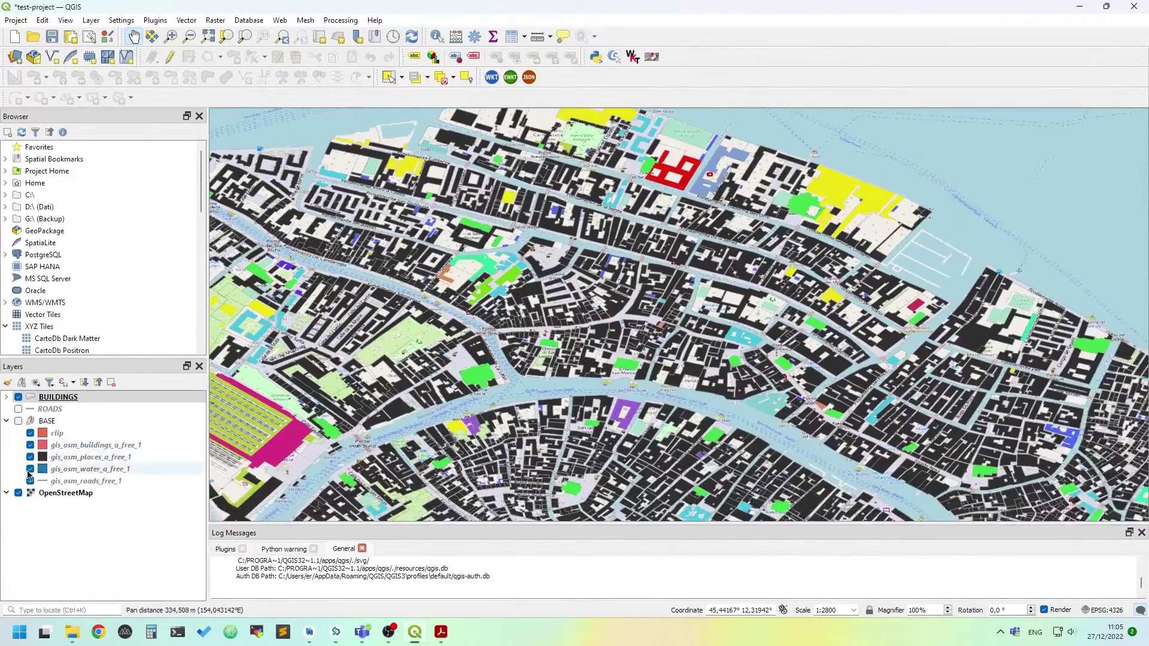
# Hide the OpenStreetMap basemap and recentre the map on all of Venice
pyautogui.click(17, 494)
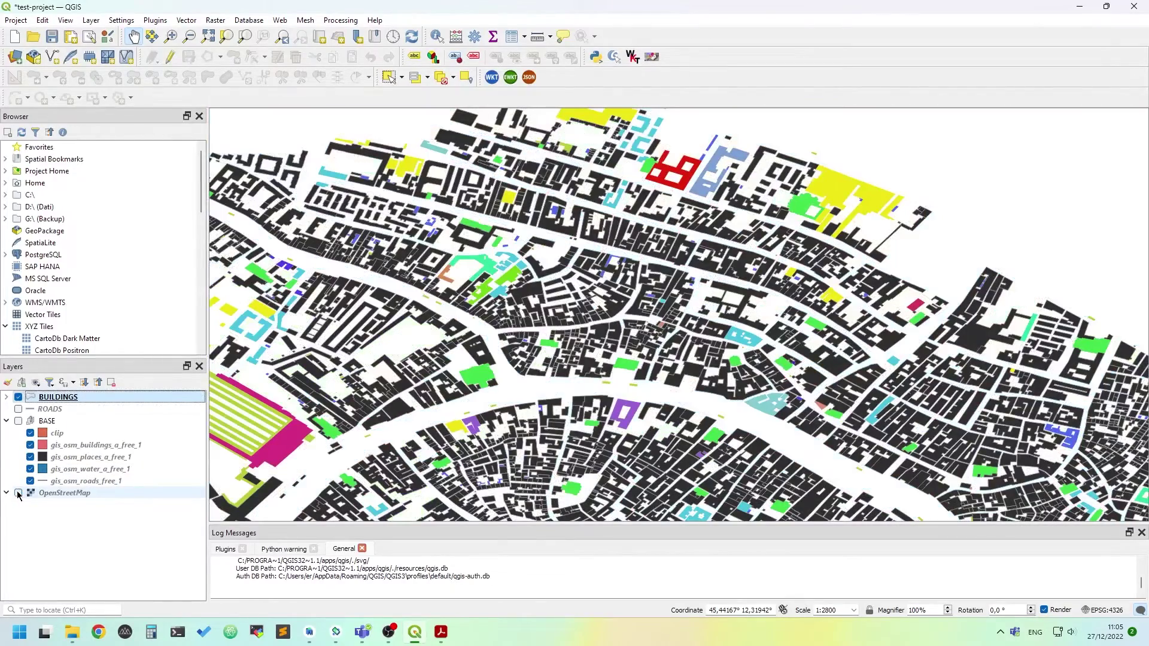
pyautogui.moveTo(338, 284); pyautogui.dragTo(413, 311)
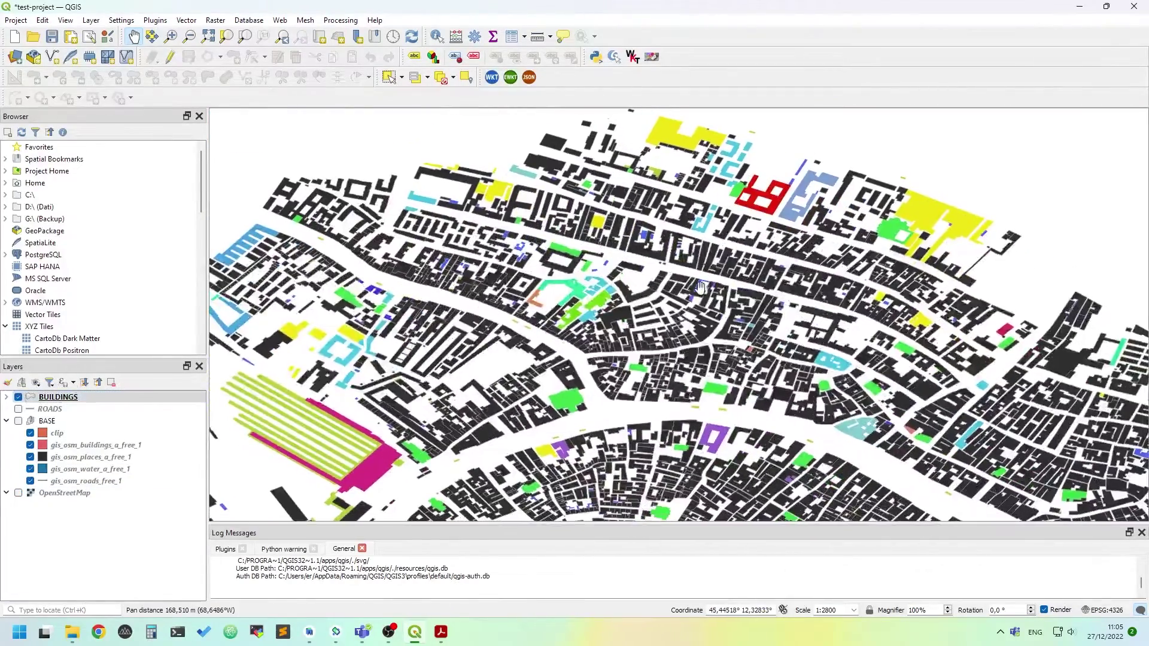
pyautogui.scroll(1, 571, 280)
pyautogui.scroll(-3, 525, 266)
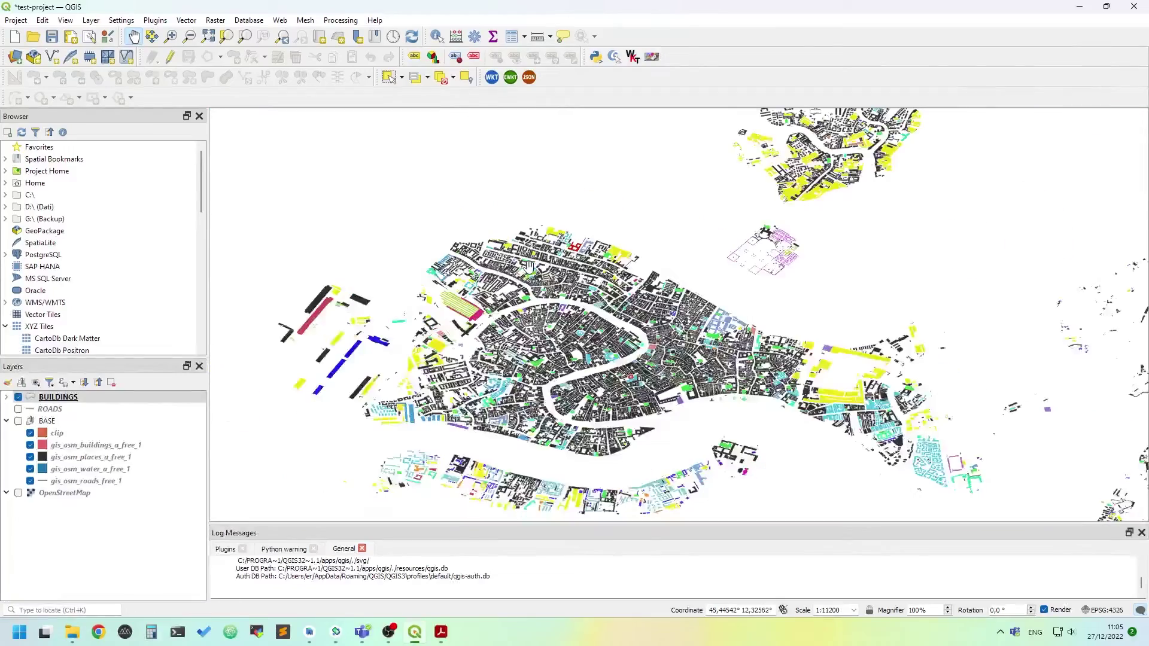
pyautogui.moveTo(572, 413); pyautogui.dragTo(644, 348)
pyautogui.scroll(2, 643, 348)
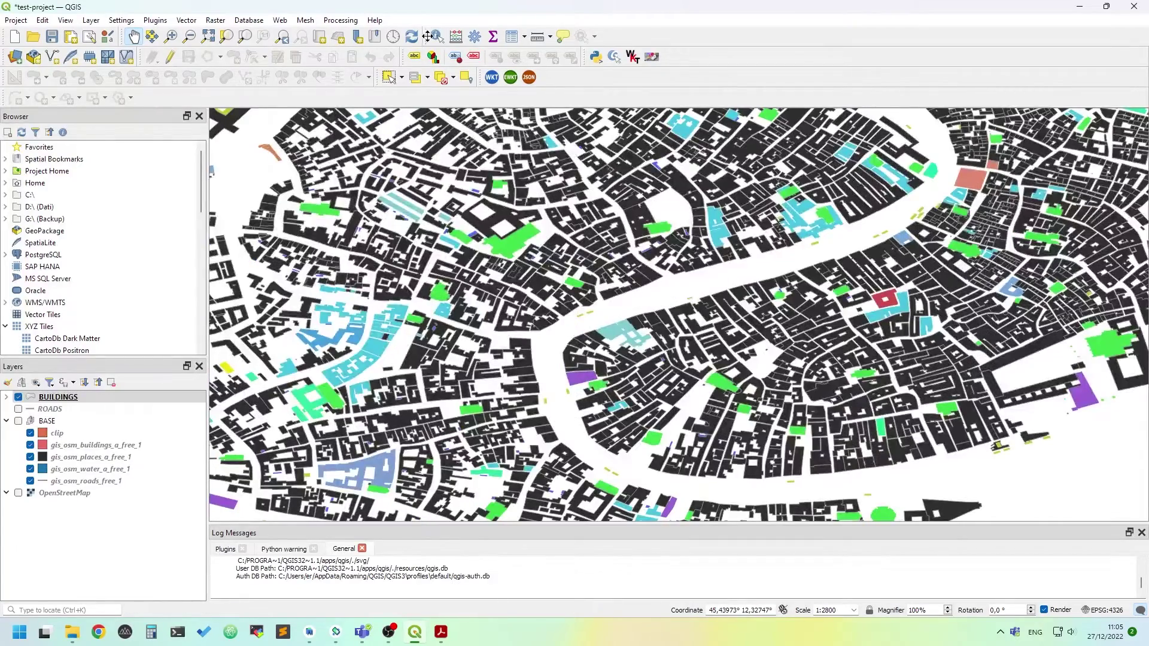
# Identify the Chiesa di San Polo and a neighbouring apartments building to read their attributes
pyautogui.click(436, 38)
pyautogui.click(523, 252)
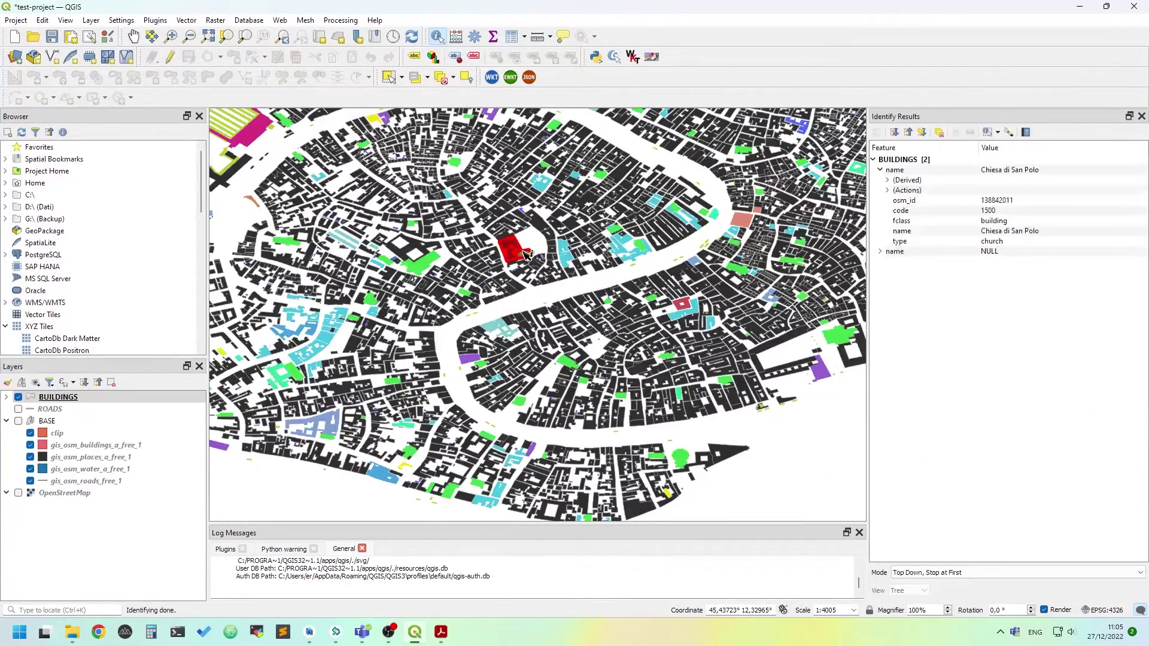
pyautogui.click(880, 252)
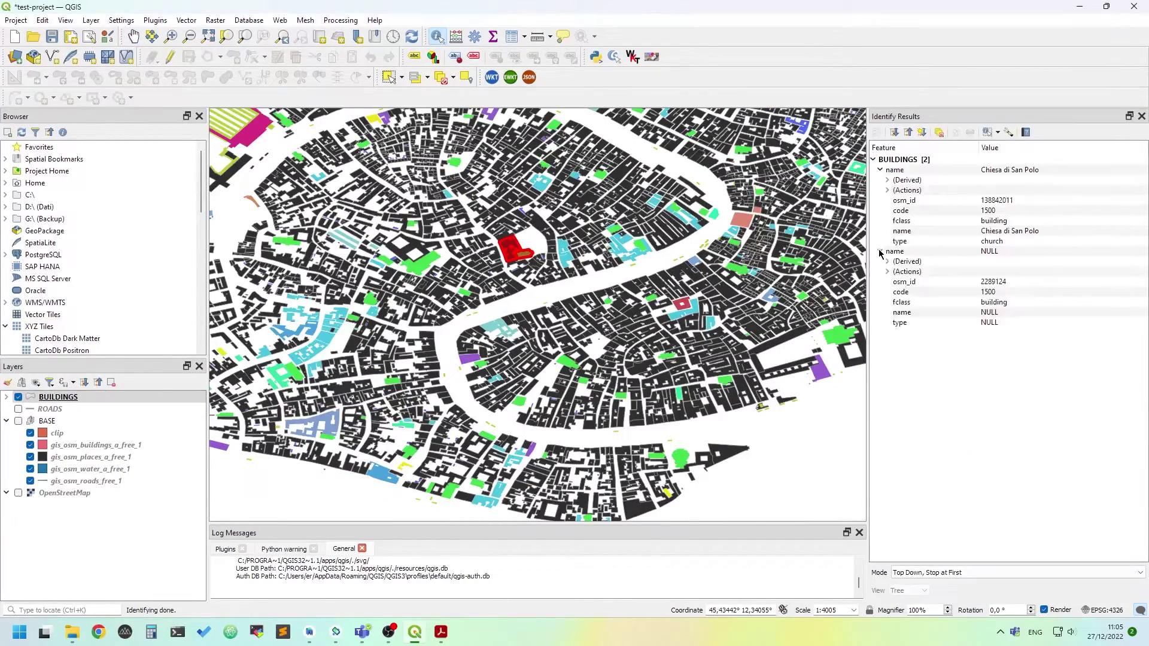
pyautogui.click(526, 245)
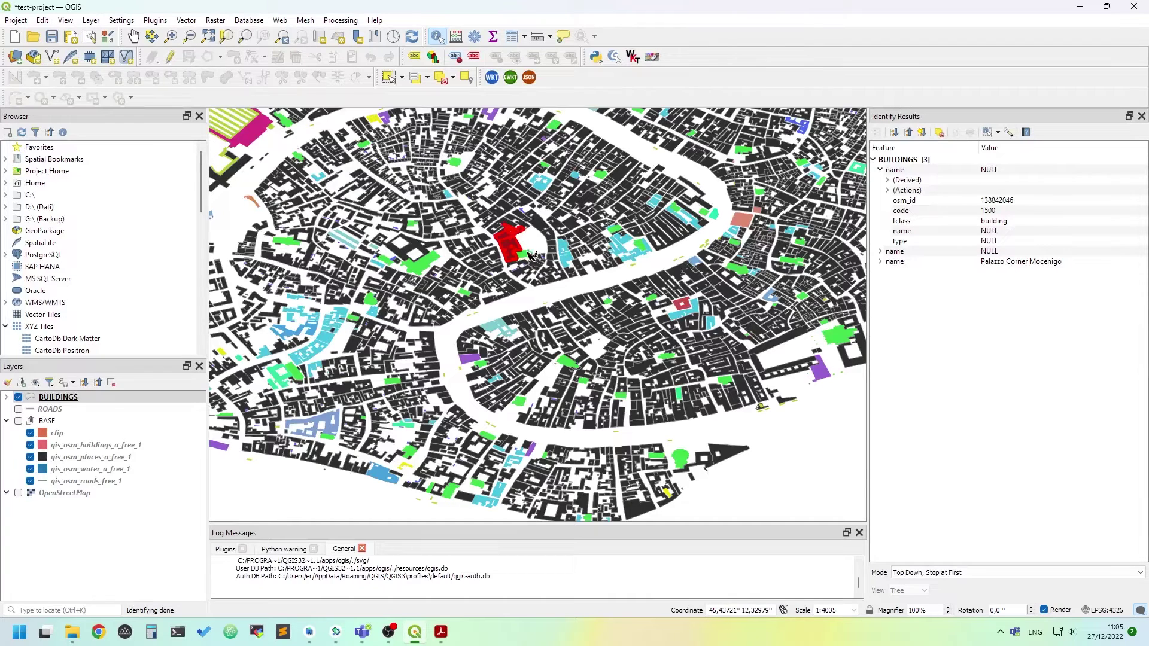
pyautogui.click(530, 255)
pyautogui.scroll(2, 573, 258)
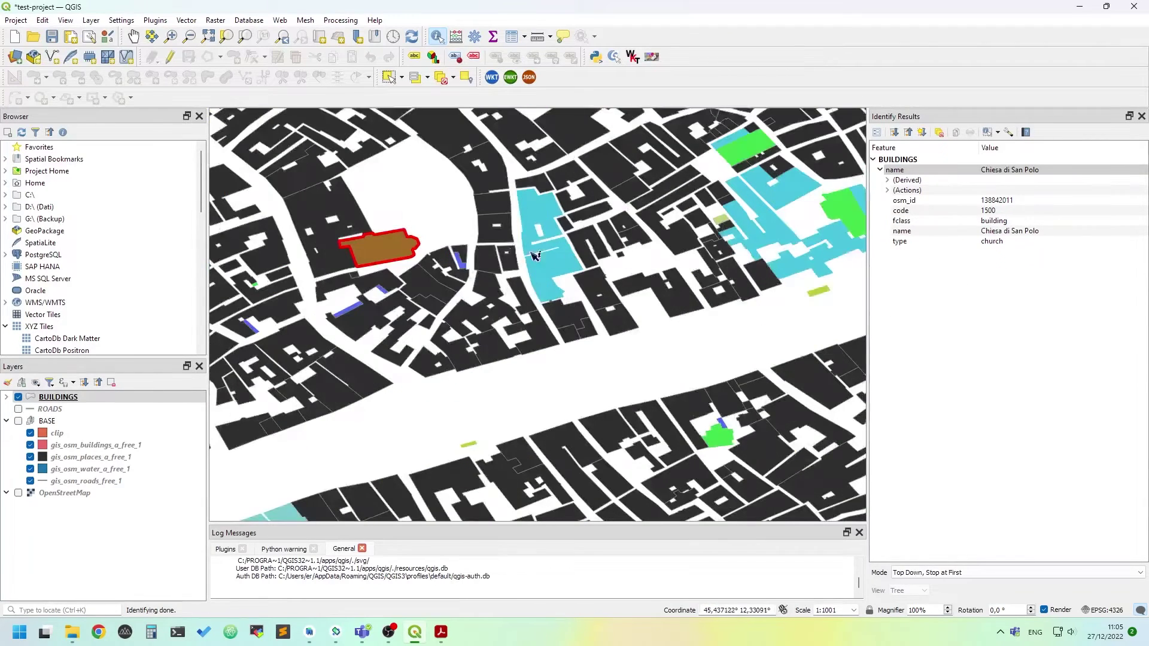
pyautogui.click(401, 249)
pyautogui.click(772, 246)
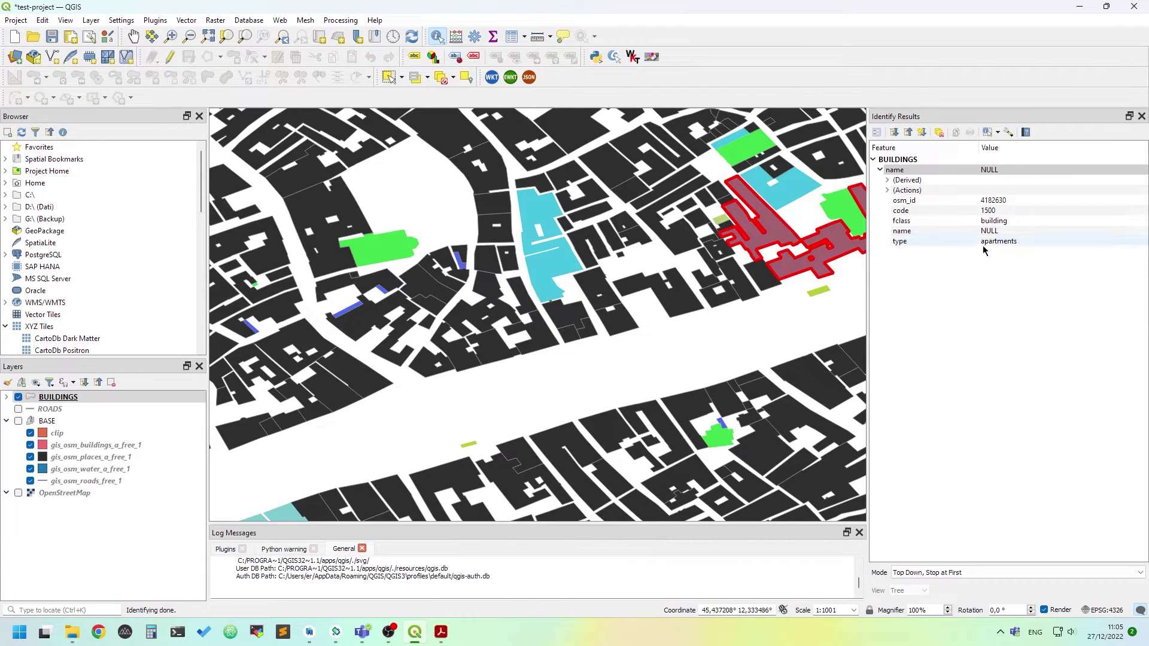
# Identify the Fontego dei Tedeschi and a large canal-side building, confirming its type is retail
pyautogui.scroll(-2, 646, 331)
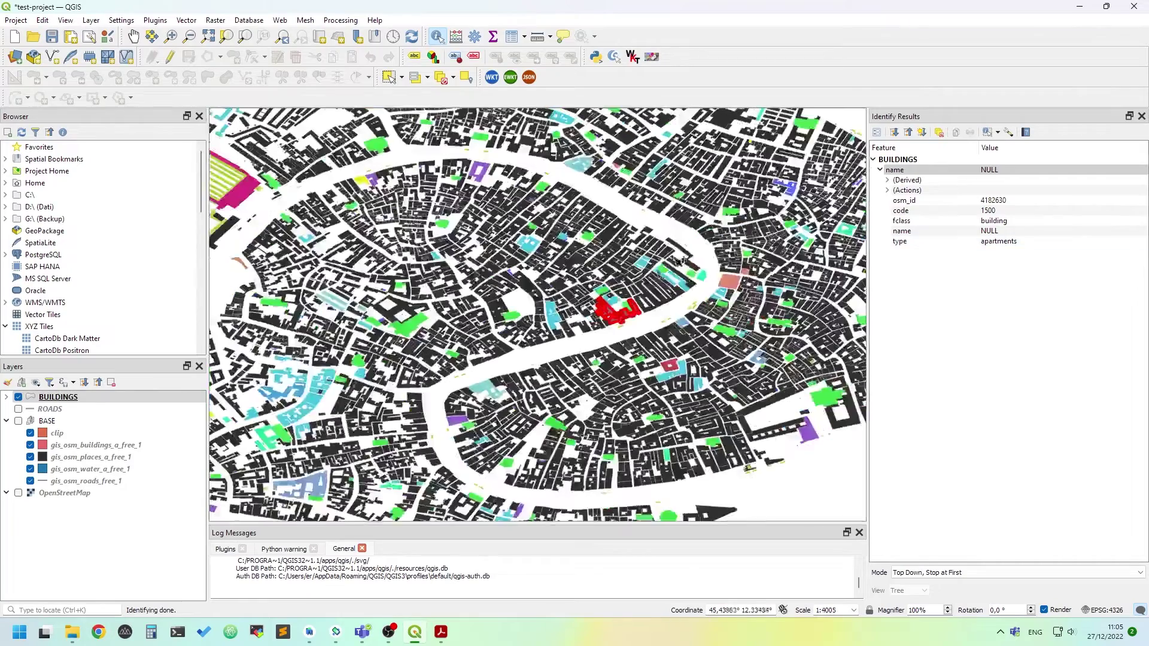
pyautogui.click(729, 283)
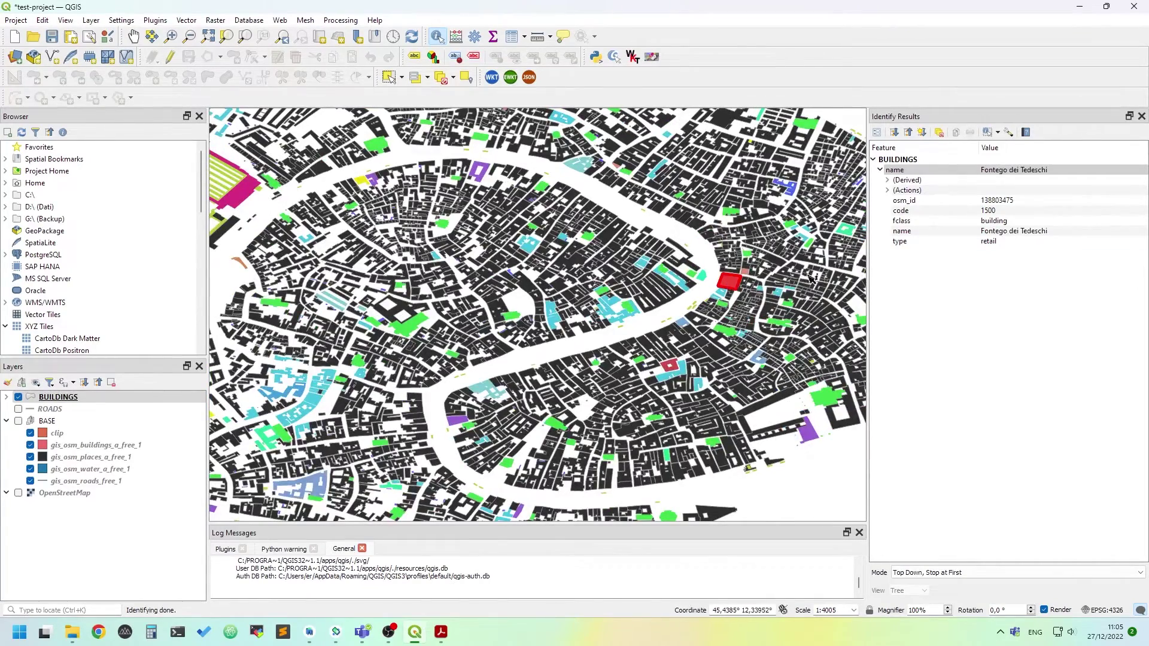
pyautogui.scroll(2, 770, 286)
pyautogui.click(771, 283)
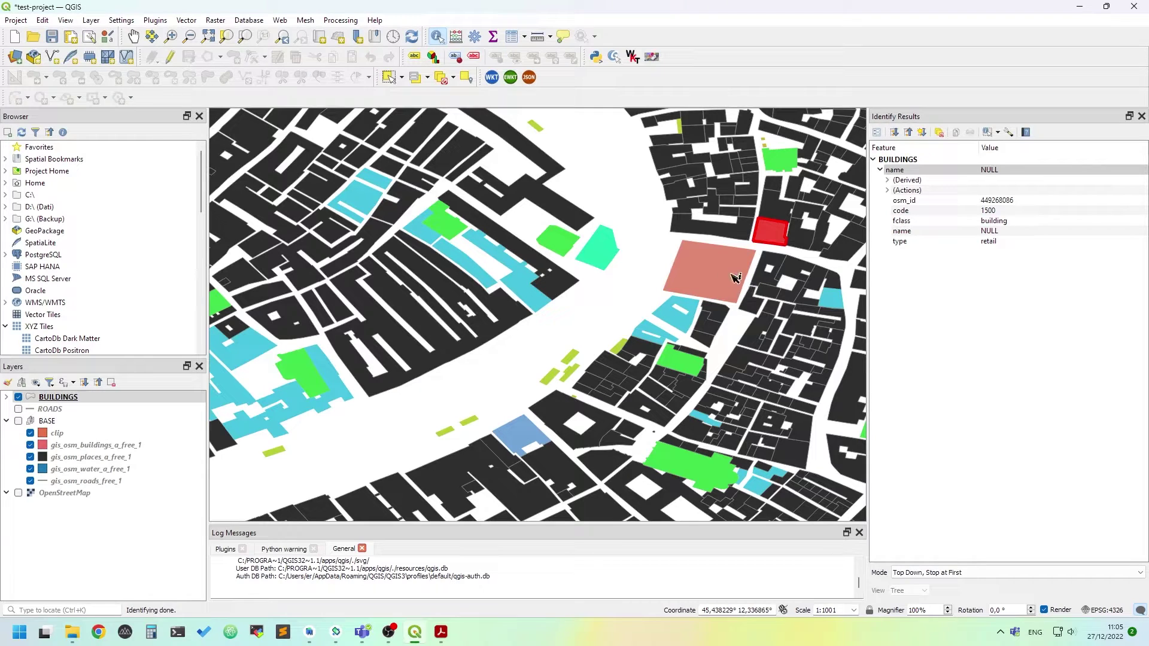
pyautogui.scroll(-2, 599, 317)
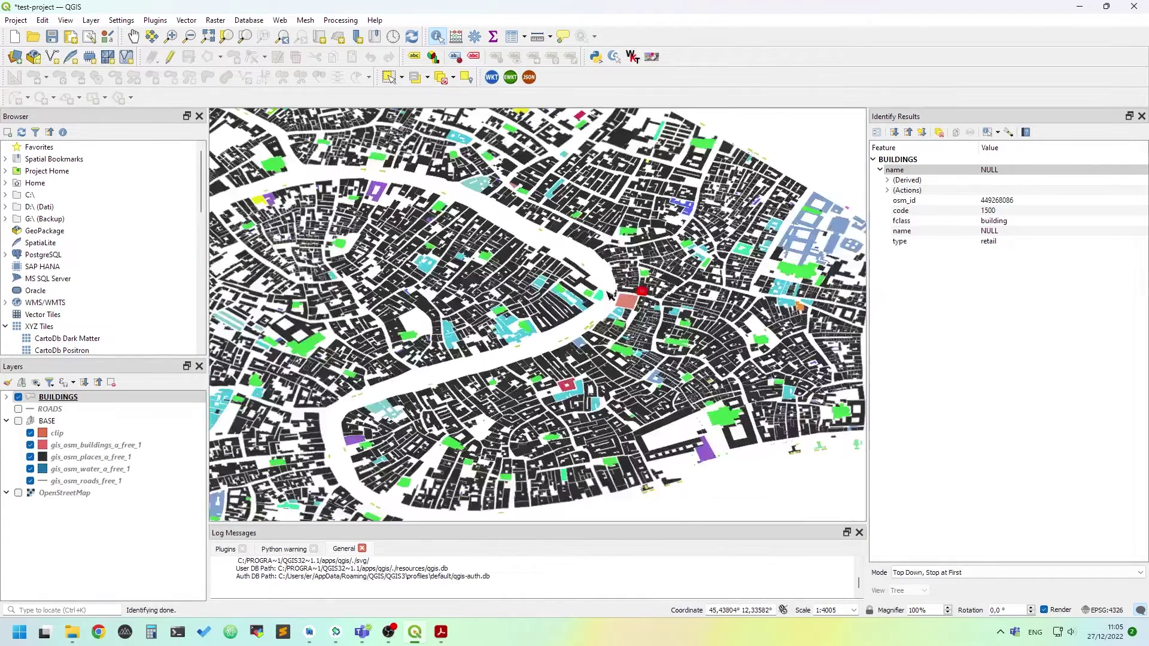
pyautogui.scroll(-1, 663, 236)
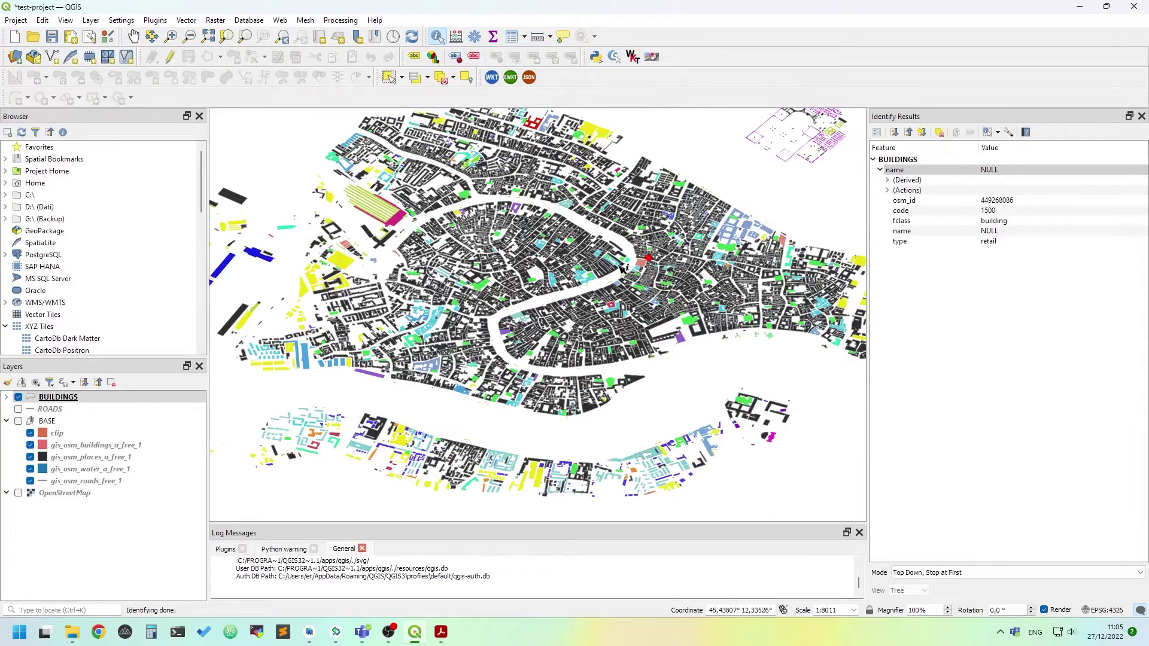
pyautogui.scroll(-1, 359, 266)
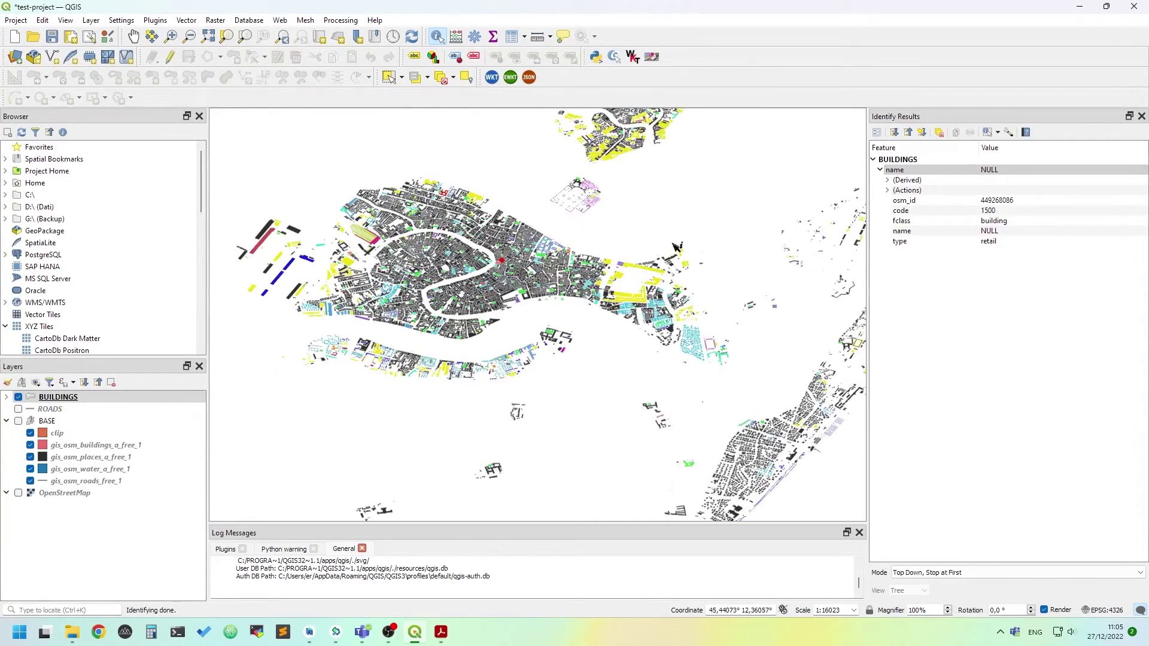
pyautogui.scroll(4, 626, 258)
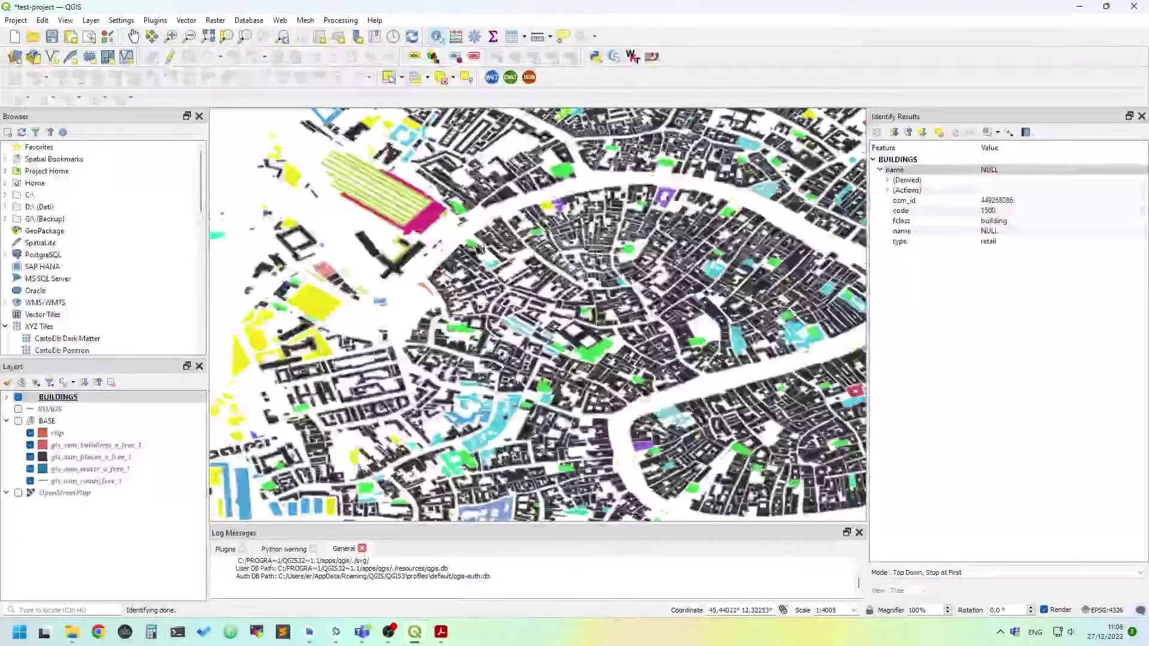
pyautogui.scroll(-1, 567, 258)
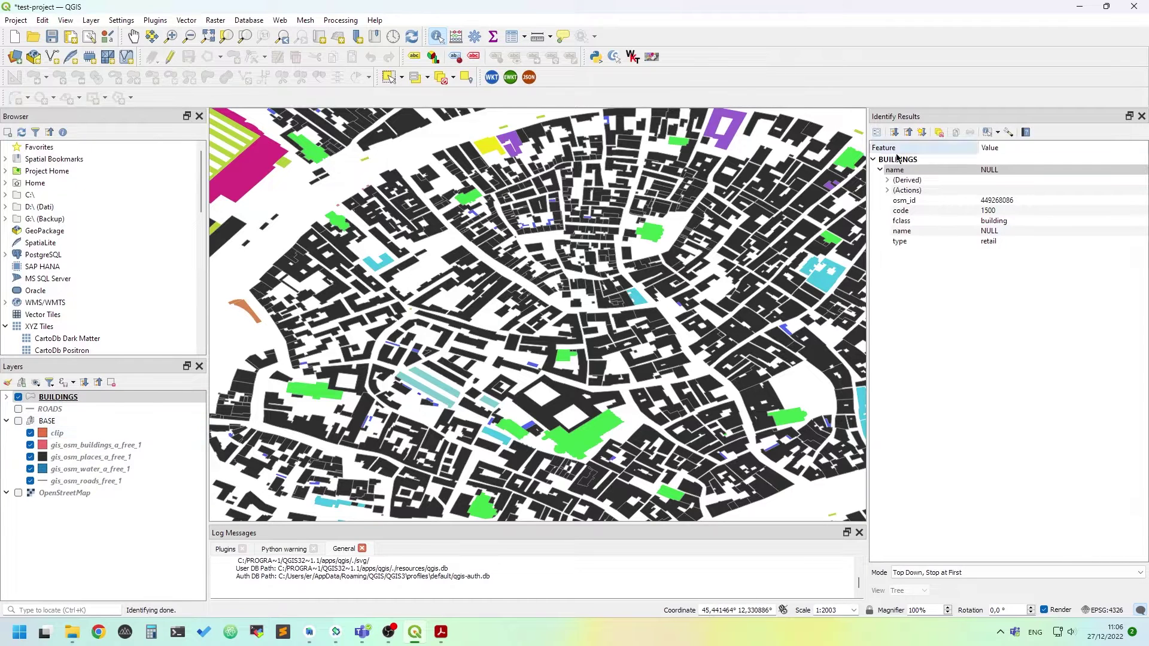
pyautogui.click(941, 243)
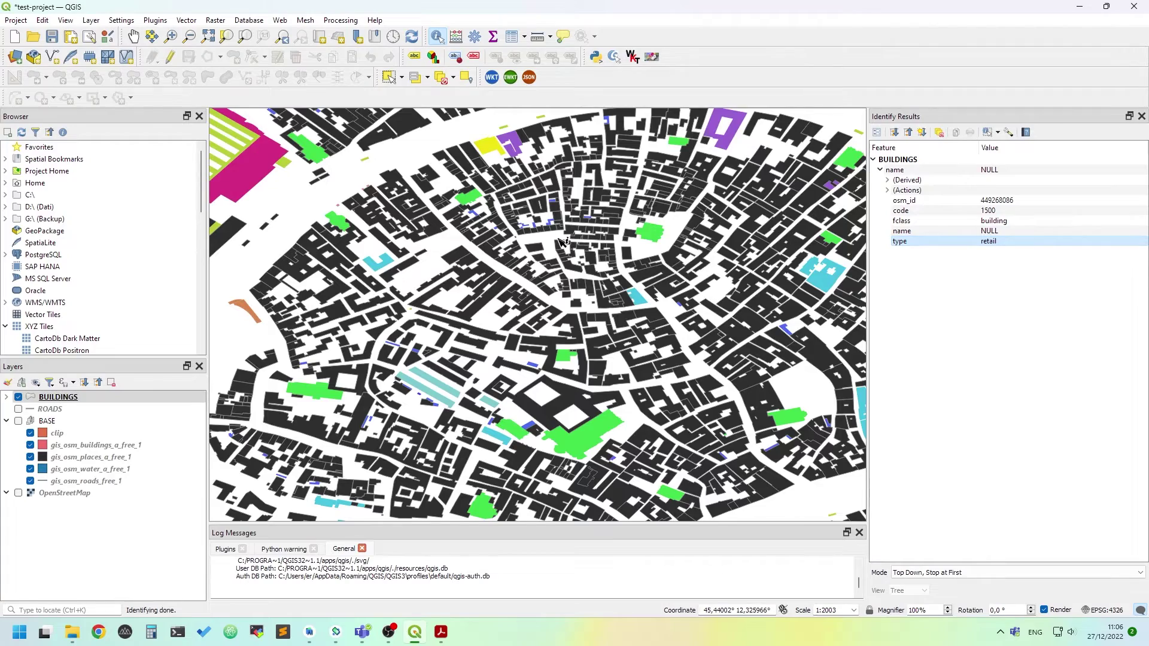
pyautogui.scroll(-2, 563, 242)
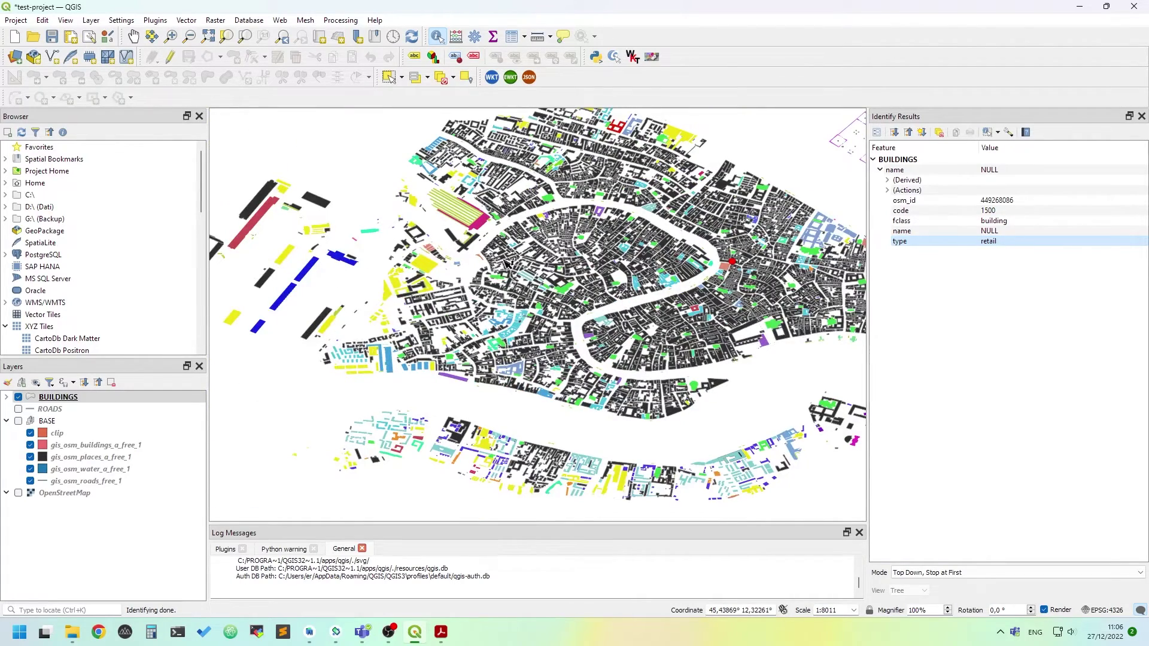
pyautogui.scroll(-1, 587, 281)
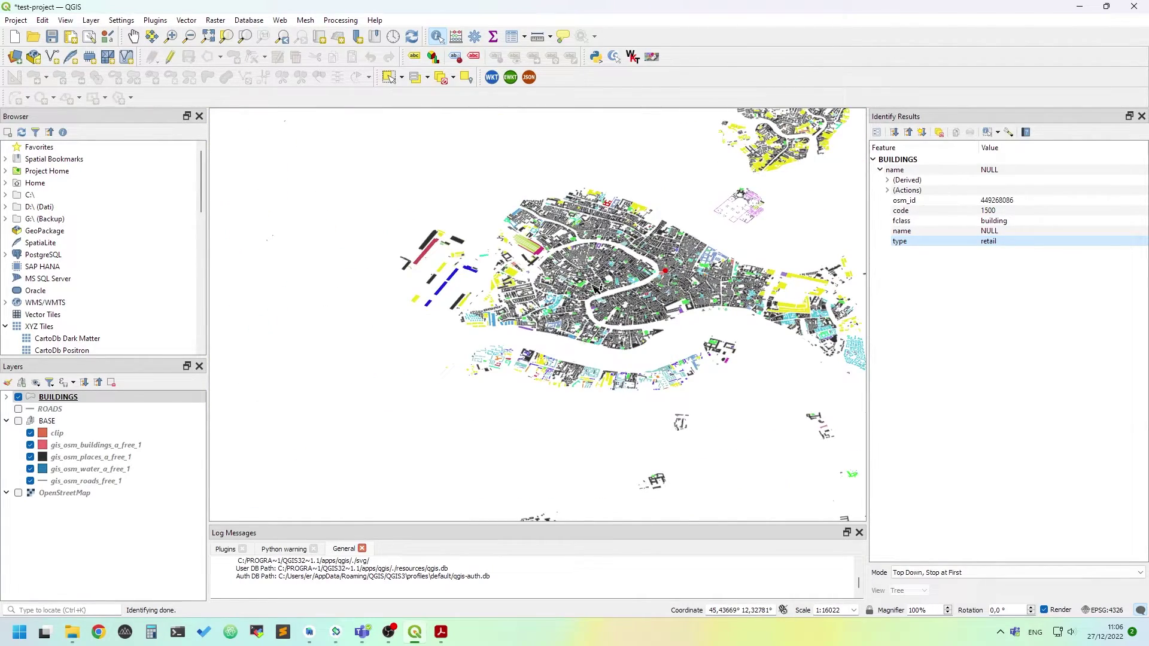
pyautogui.scroll(3, 636, 251)
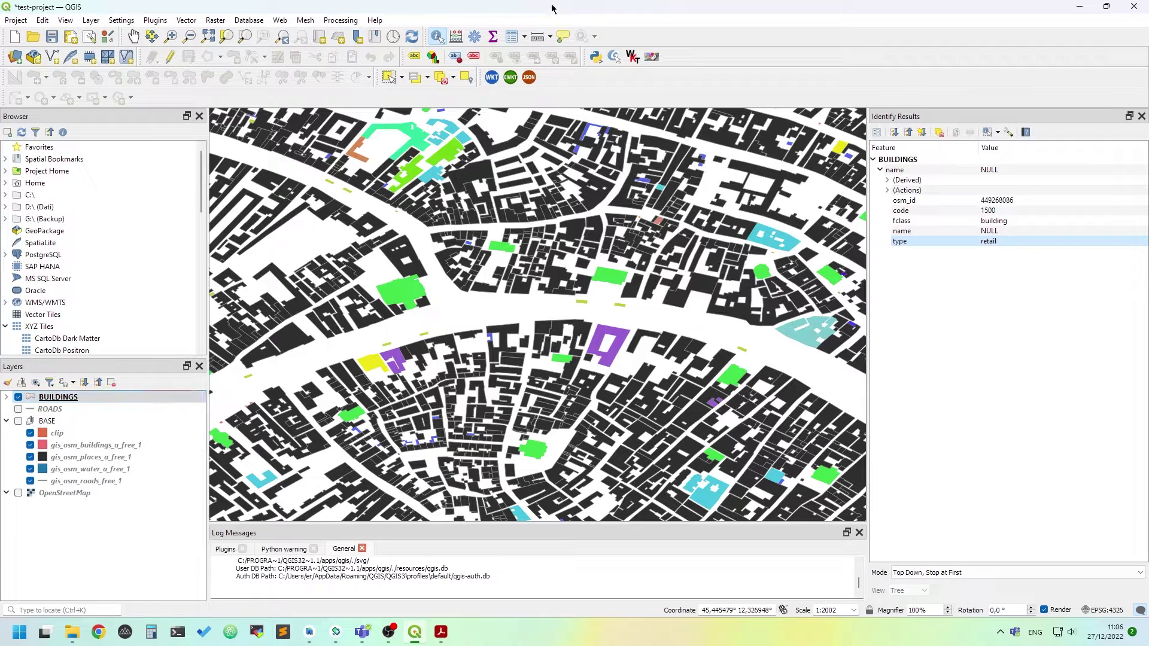
# Switch BUILDINGS to a Single Symbol renderer with the dark 'topo building' fill and confirm
pyautogui.click(513, 37)
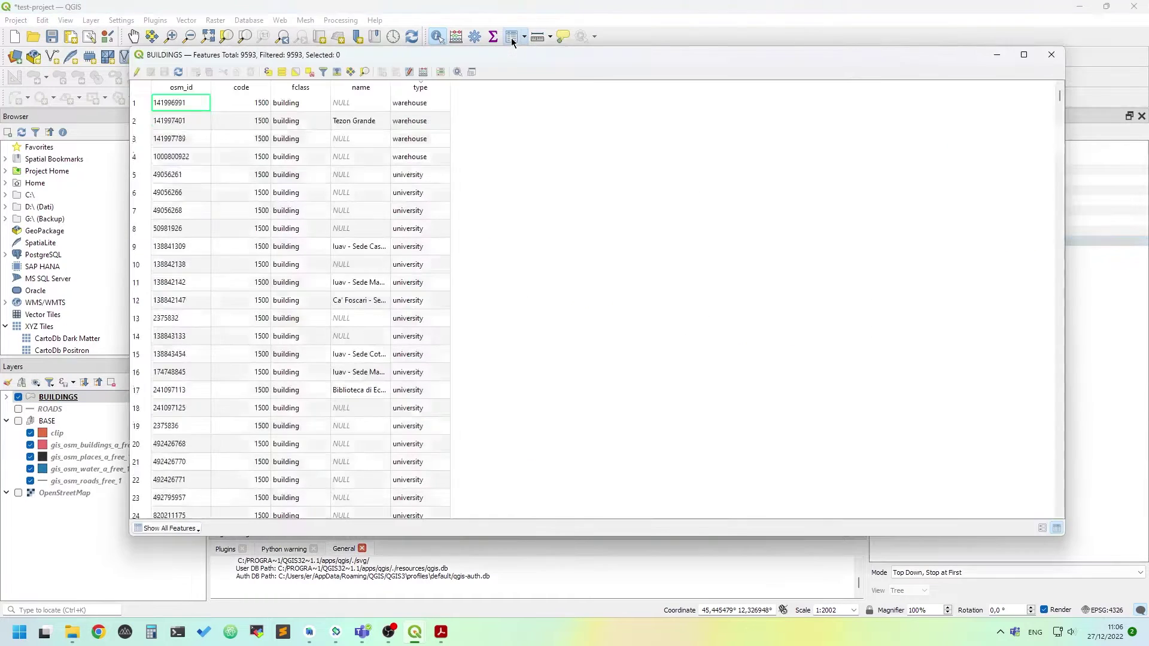
pyautogui.click(1051, 54)
pyautogui.click(148, 399)
pyautogui.doubleClick(148, 400)
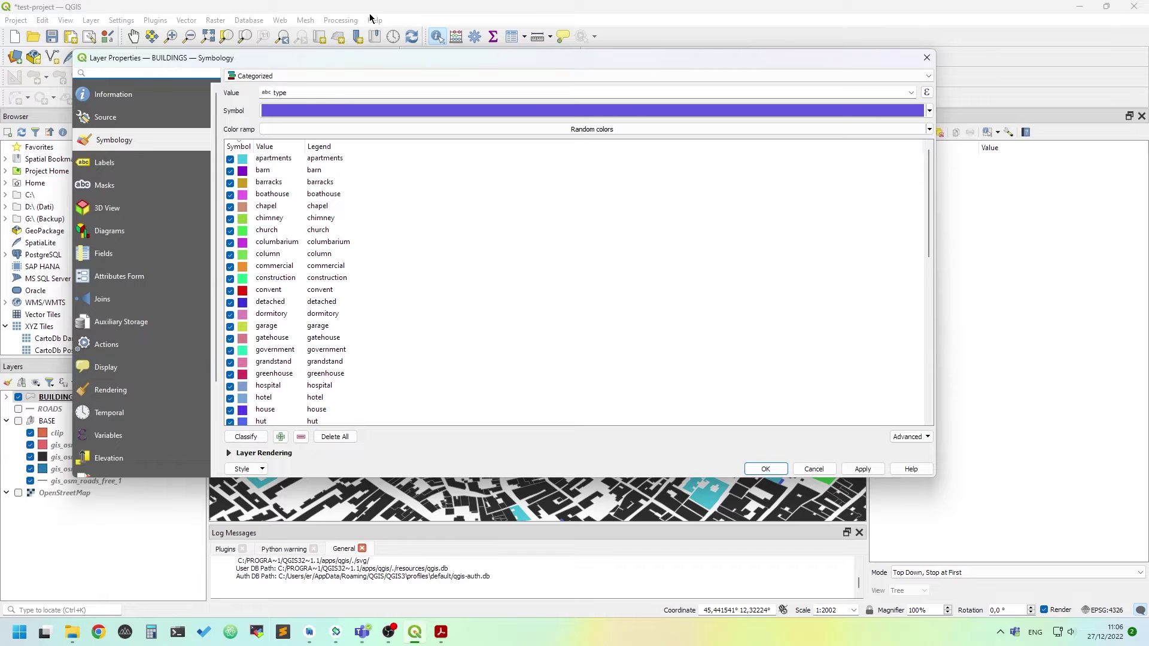
pyautogui.click(366, 76)
pyautogui.click(354, 97)
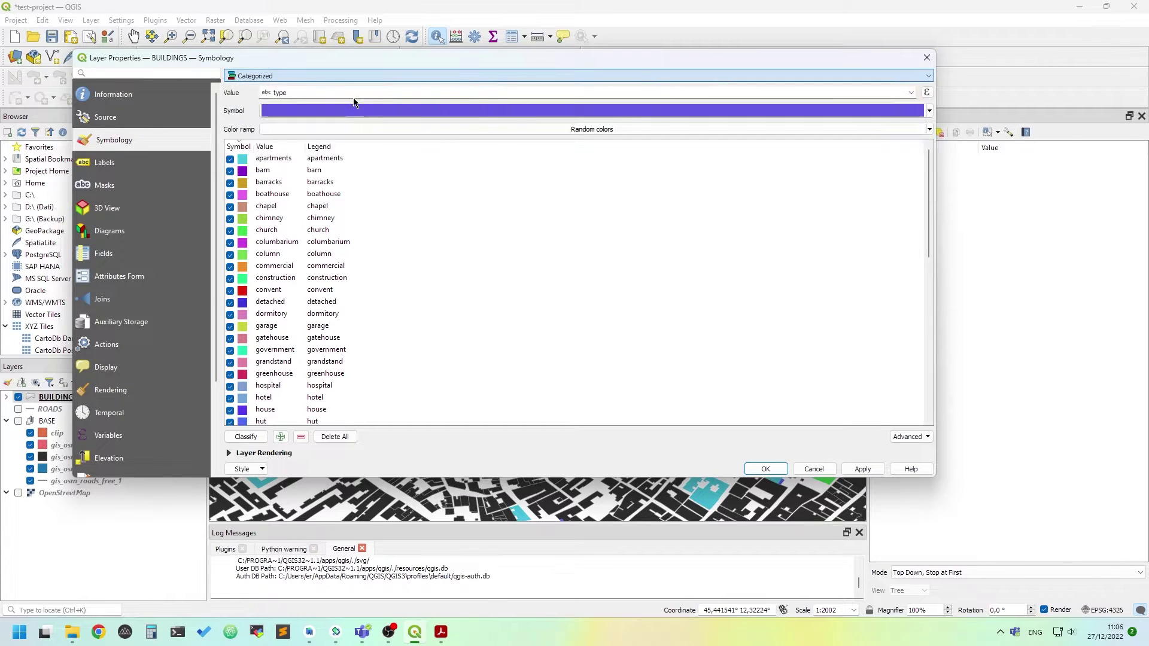
pyautogui.click(270, 323)
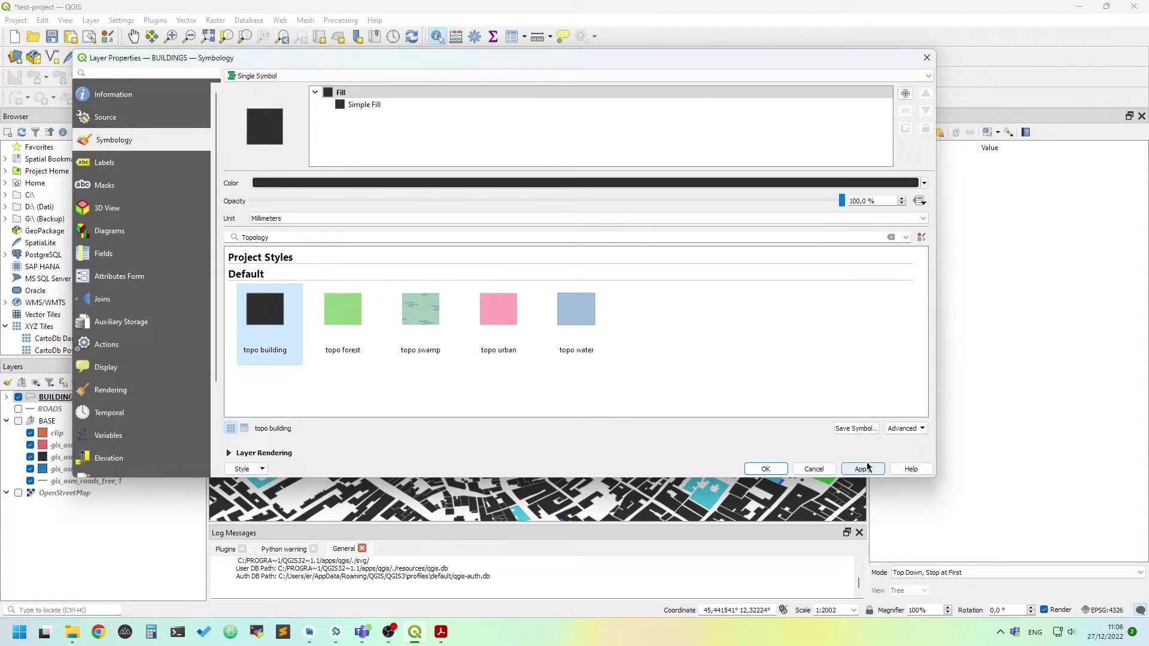
pyautogui.click(762, 469)
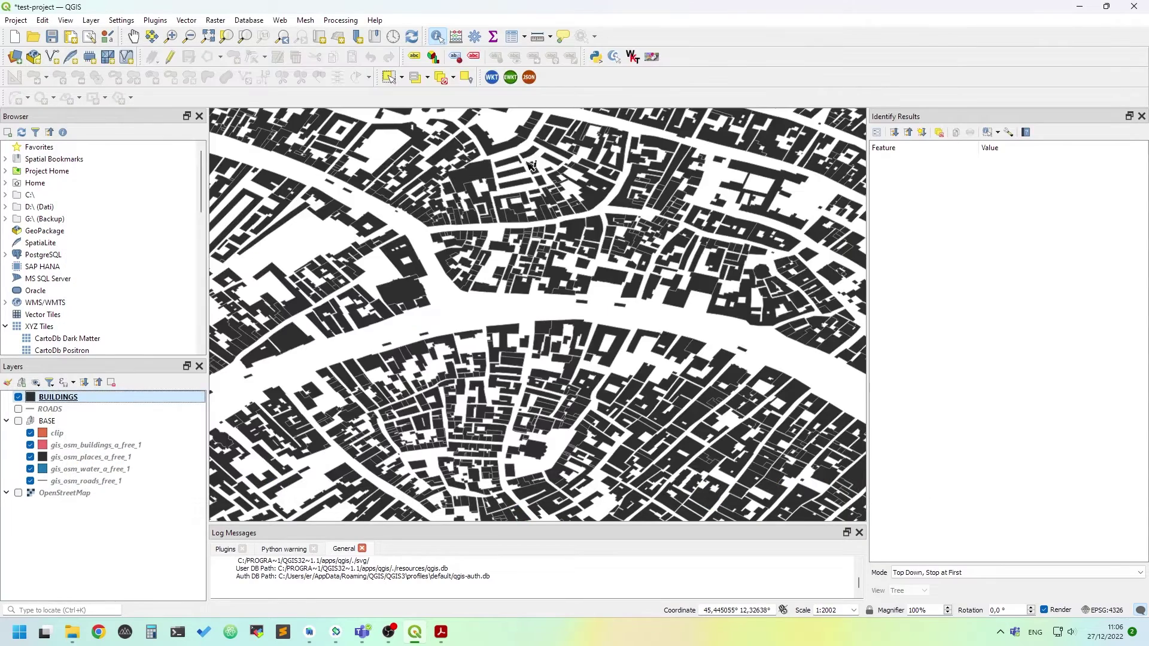
pyautogui.scroll(-2, 610, 216)
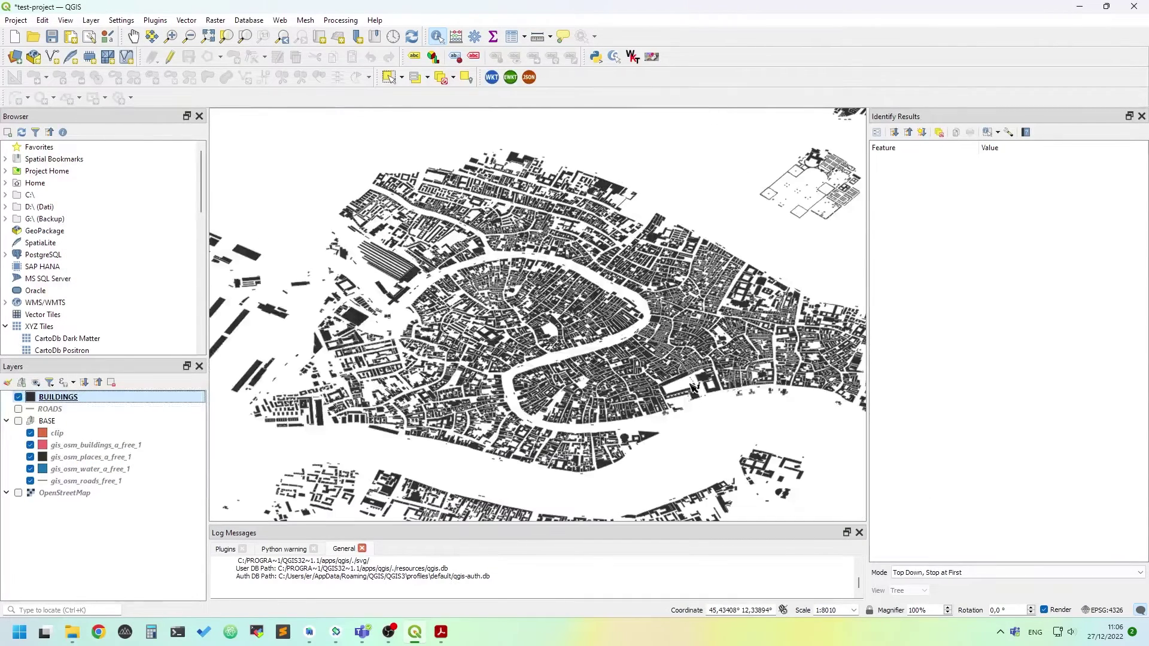
pyautogui.scroll(-1, 632, 305)
pyautogui.scroll(1, 611, 272)
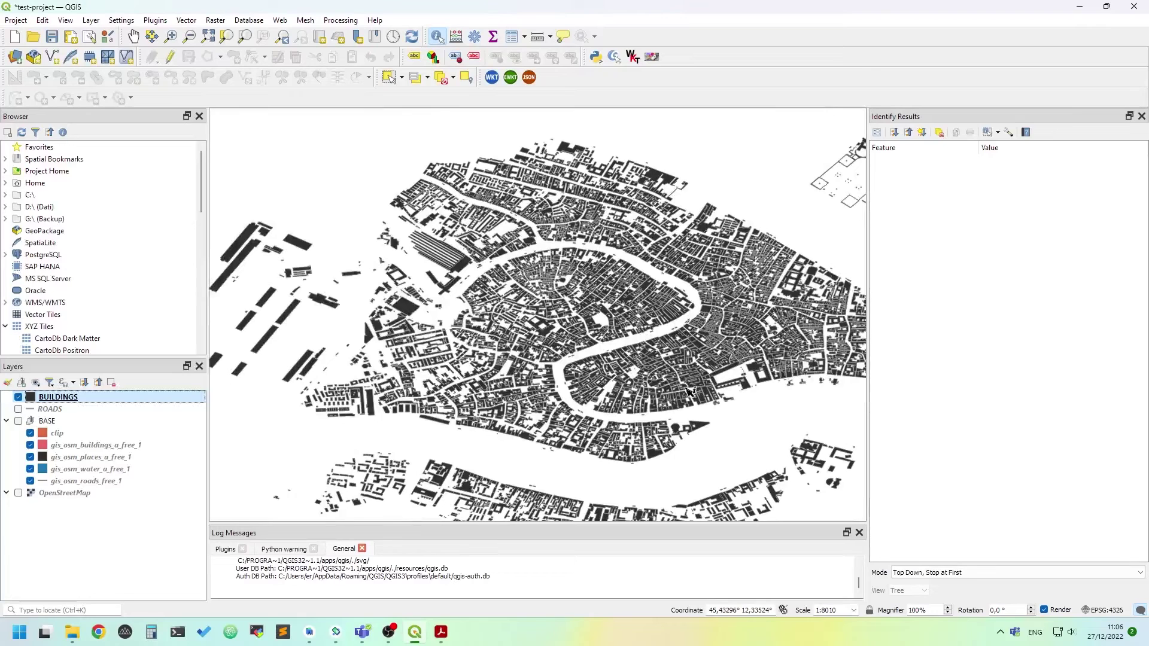
# Switch the BUILDINGS renderer to Rule-based, leaving a single unfiltered dark-fill rule
pyautogui.doubleClick(117, 398)
pyautogui.moveTo(386, 66); pyautogui.dragTo(435, 131)
pyautogui.click(367, 182)
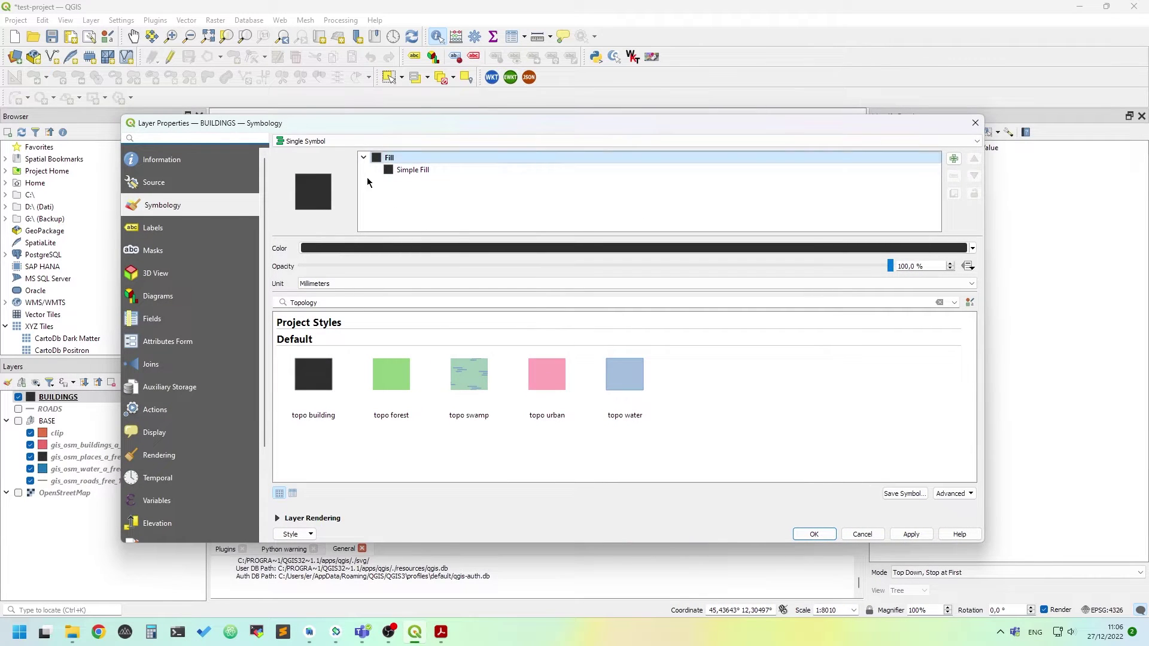
pyautogui.click(347, 141)
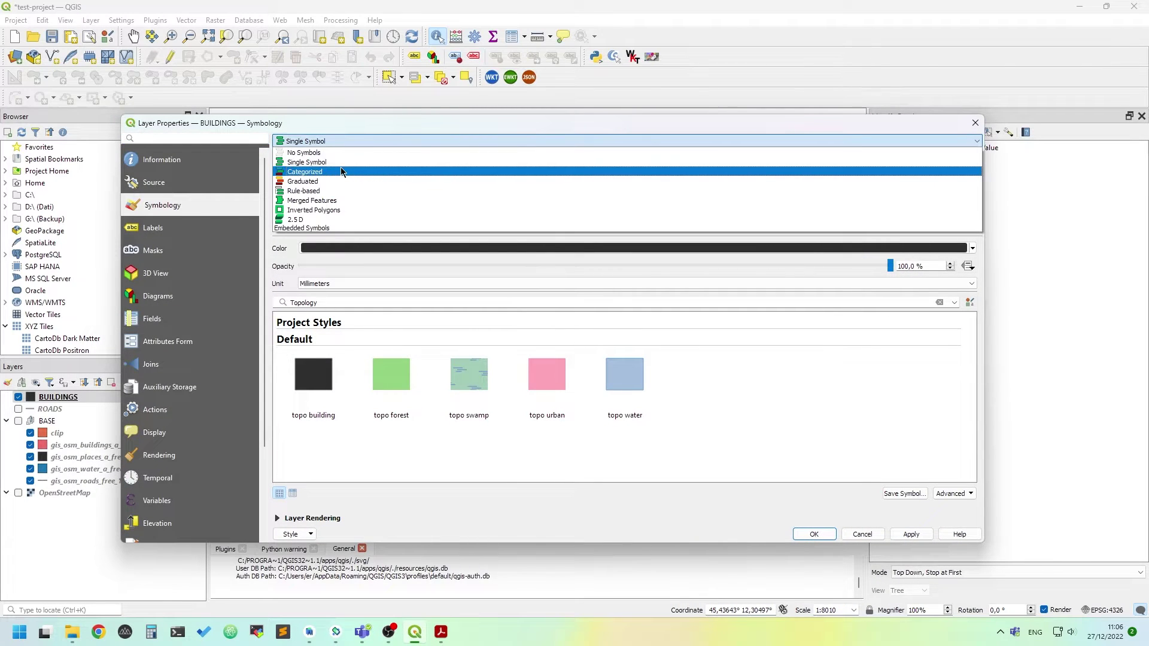
pyautogui.click(344, 191)
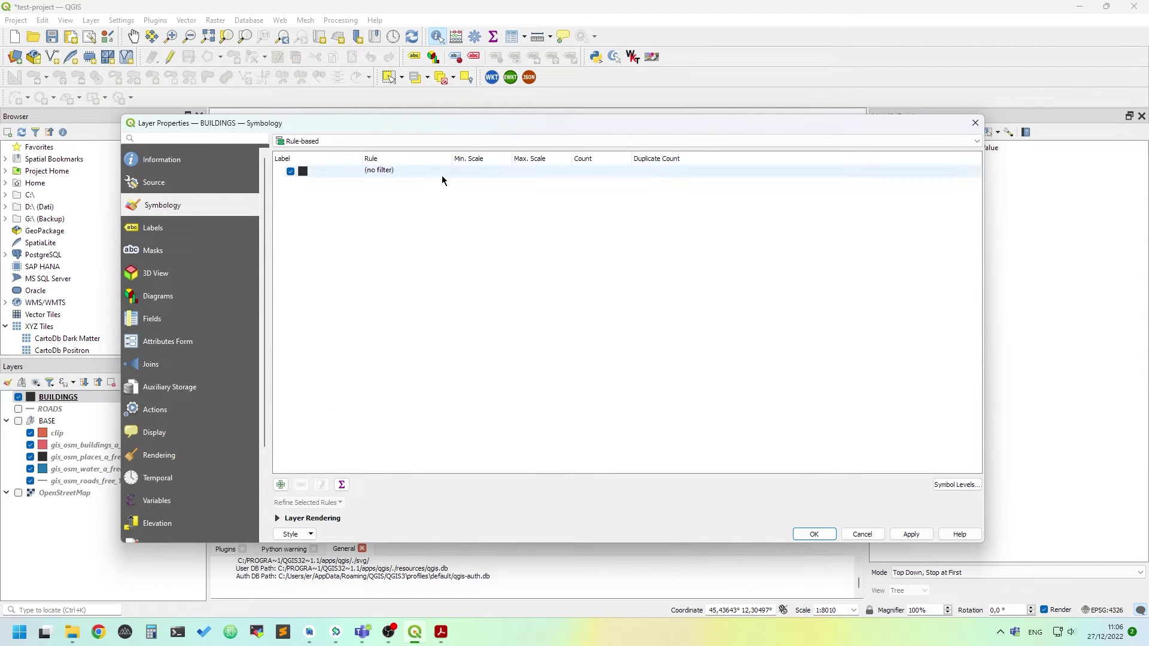
pyautogui.moveTo(487, 131); pyautogui.dragTo(461, 96)
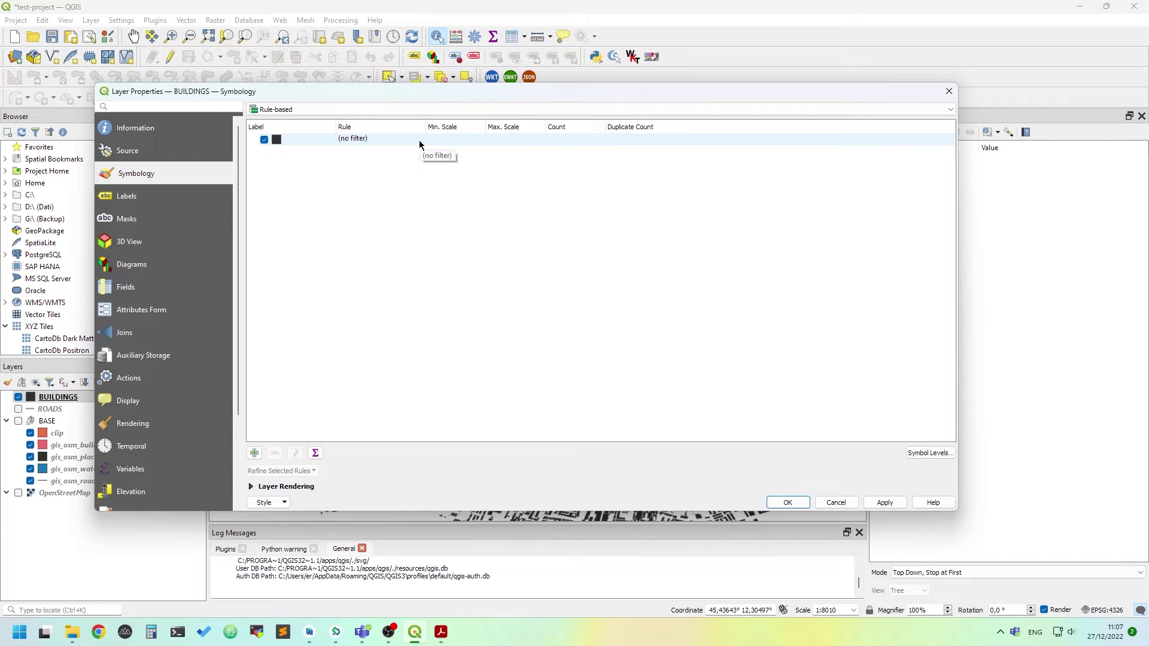
pyautogui.moveTo(386, 93)
pyautogui.mouseDown()
pyautogui.moveTo(410, 99)
pyautogui.moveTo(409, 88)
pyautogui.moveTo(378, 109)
pyautogui.mouseUp()
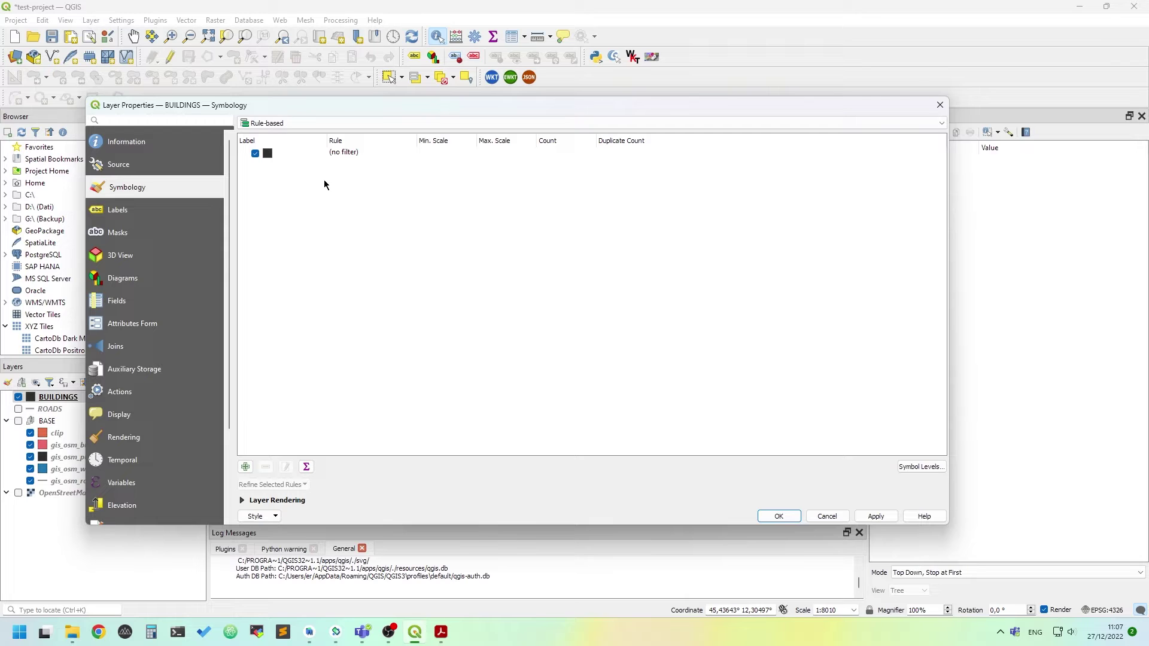
# Add a new rule labelled Church with the filter $type == 'church'
pyautogui.click(245, 466)
pyautogui.moveTo(501, 232); pyautogui.dragTo(516, 201)
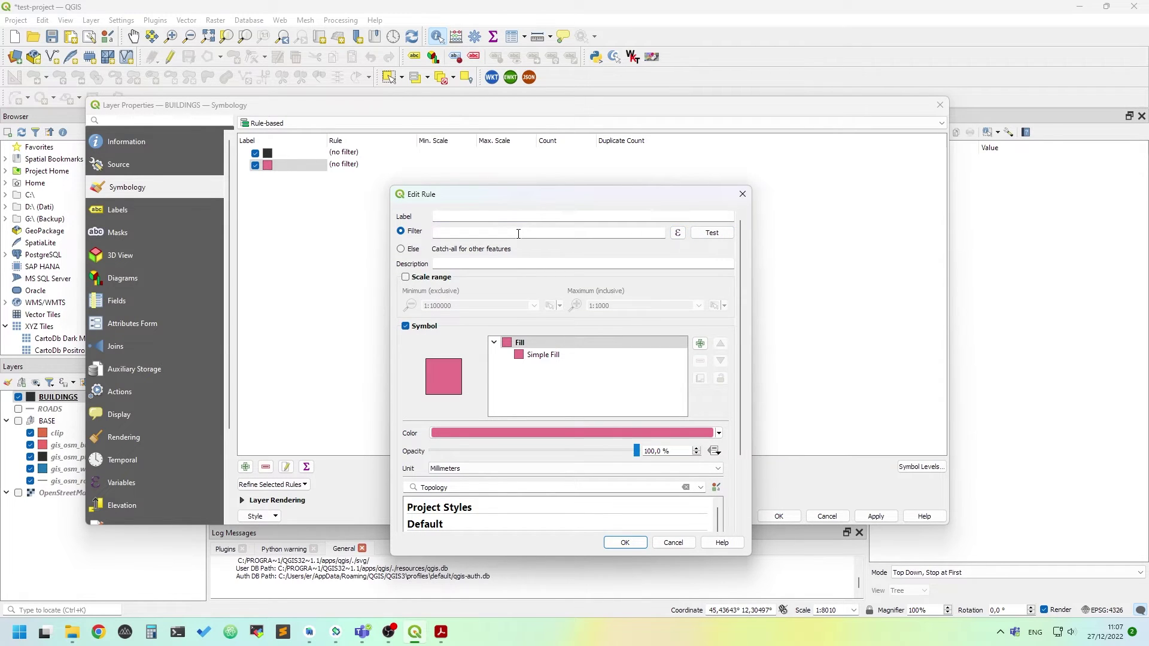
pyautogui.click(525, 218)
pyautogui.press('Tab')
pyautogui.press('Tab')
pyautogui.click(678, 234)
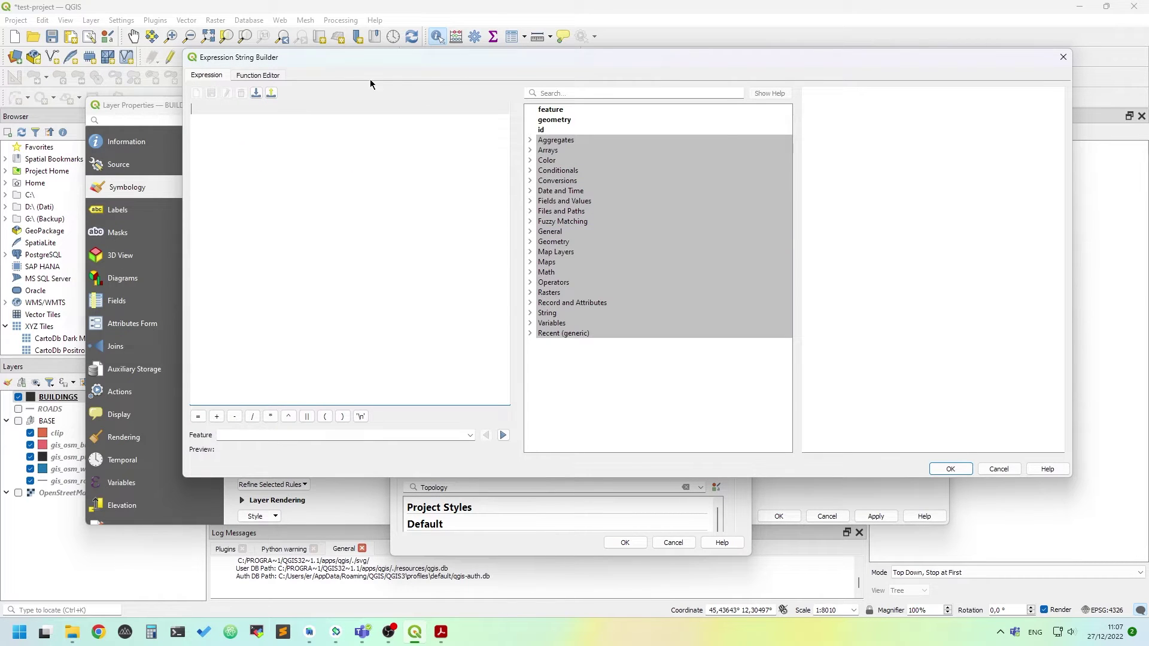
pyautogui.click(1063, 57)
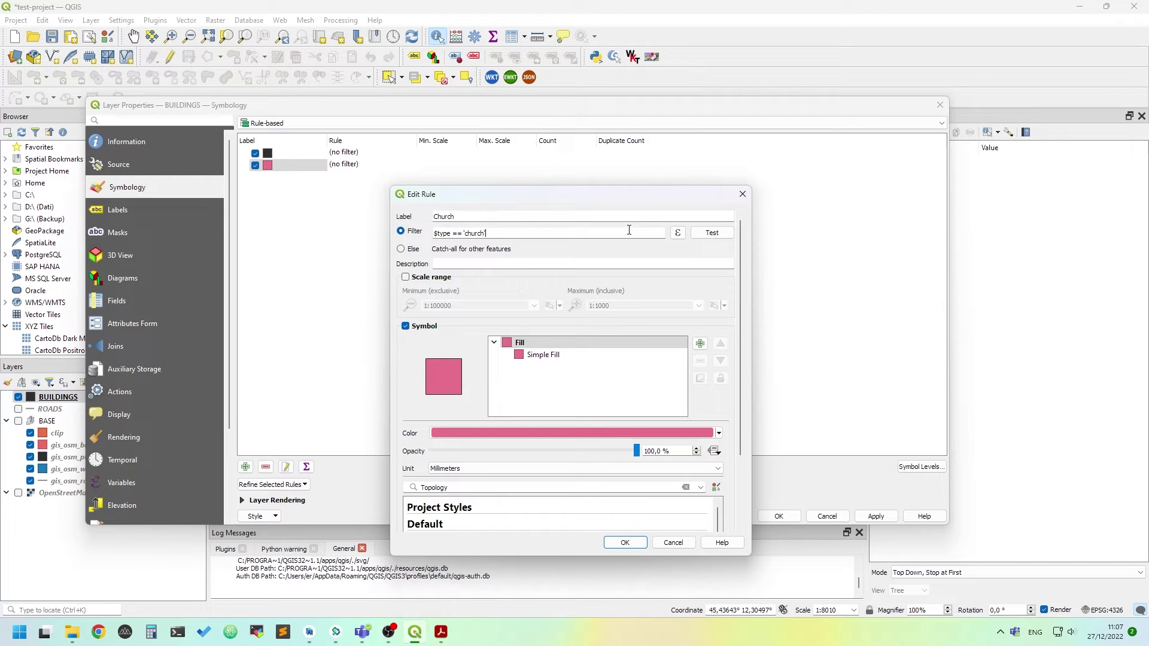
# Test the church filter, dismiss the parsing error, and reopen it in the expression builder
pyautogui.click(713, 235)
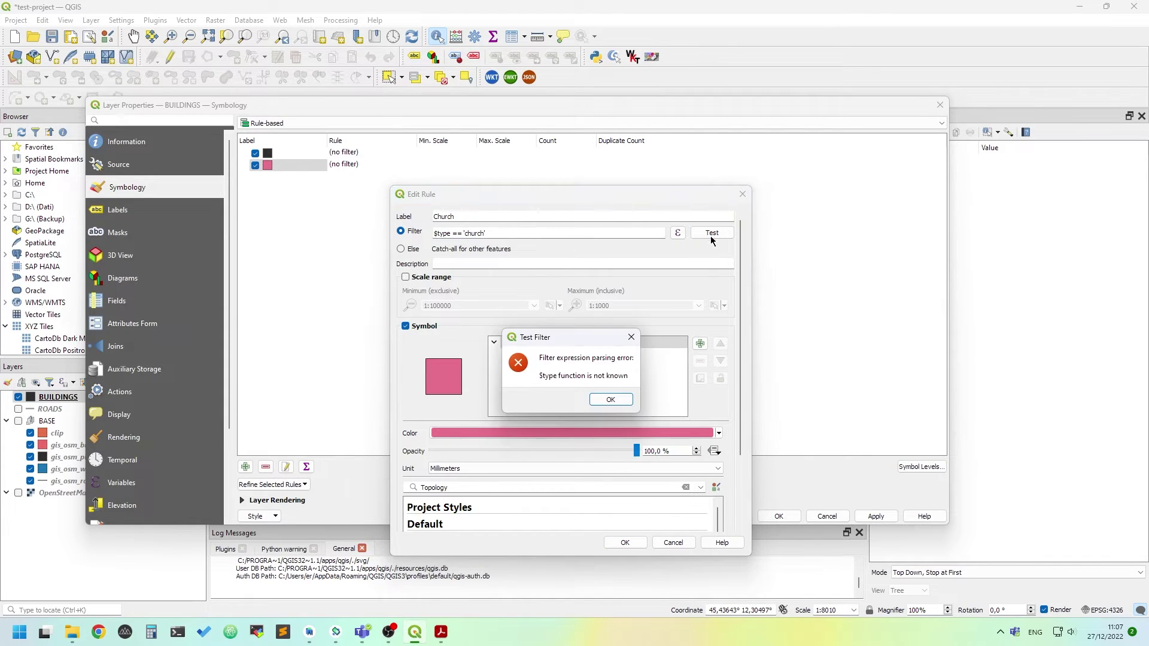
pyautogui.click(610, 398)
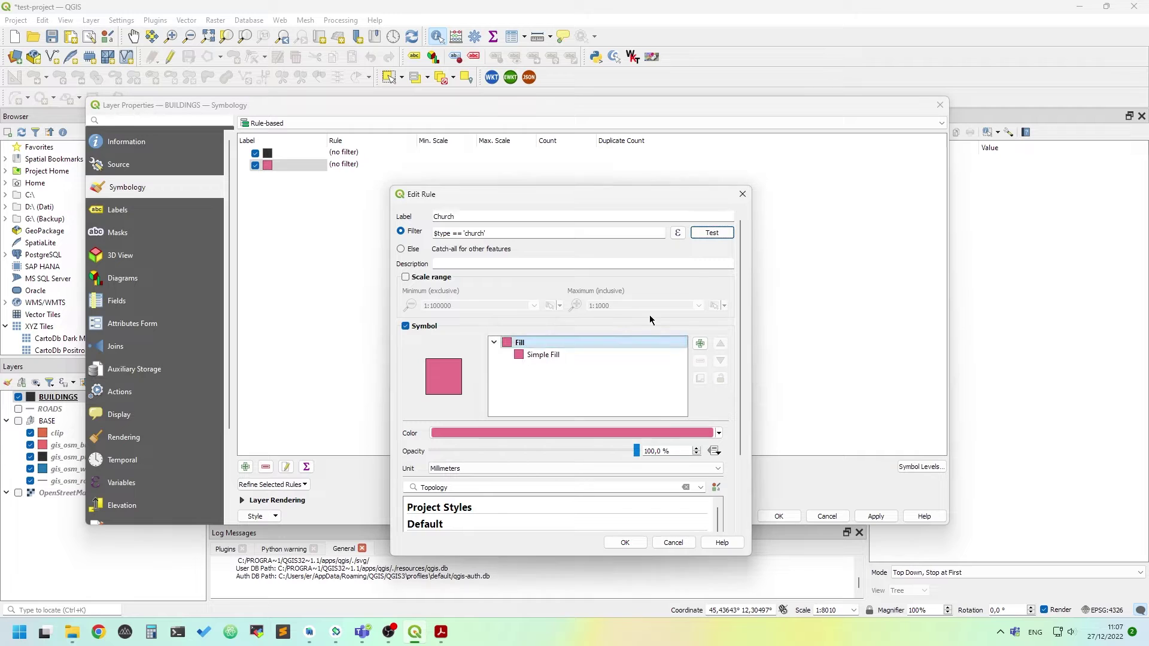
pyautogui.click(678, 233)
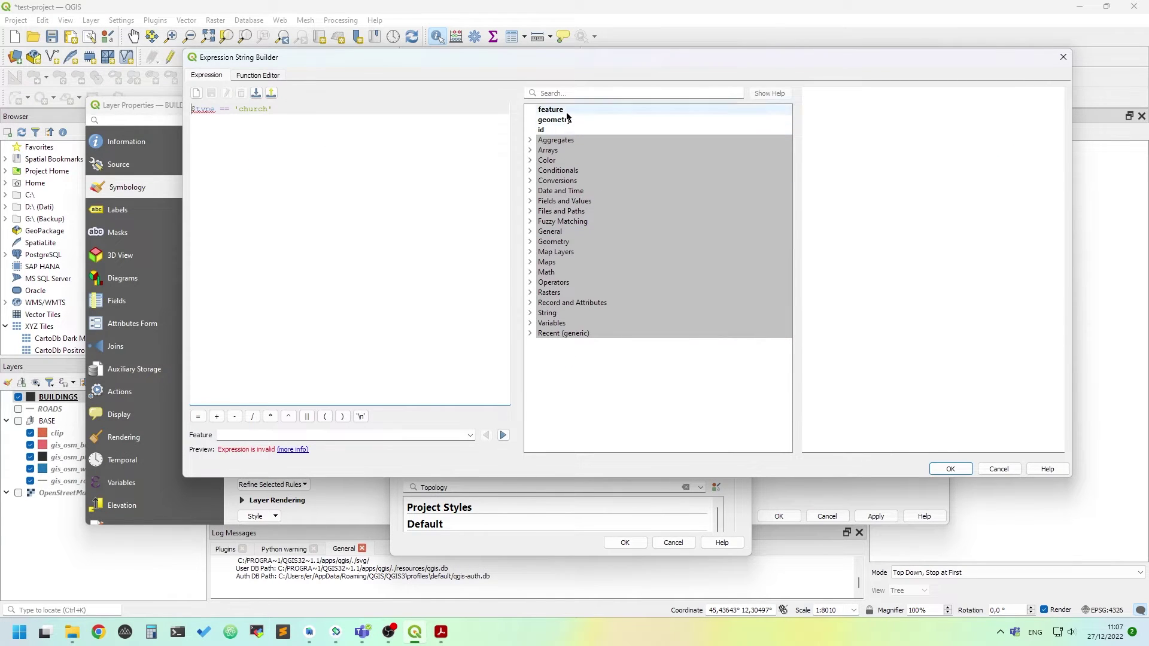
pyautogui.click(530, 323)
pyautogui.scroll(-7, 541, 323)
pyautogui.scroll(7, 545, 325)
pyautogui.click(529, 324)
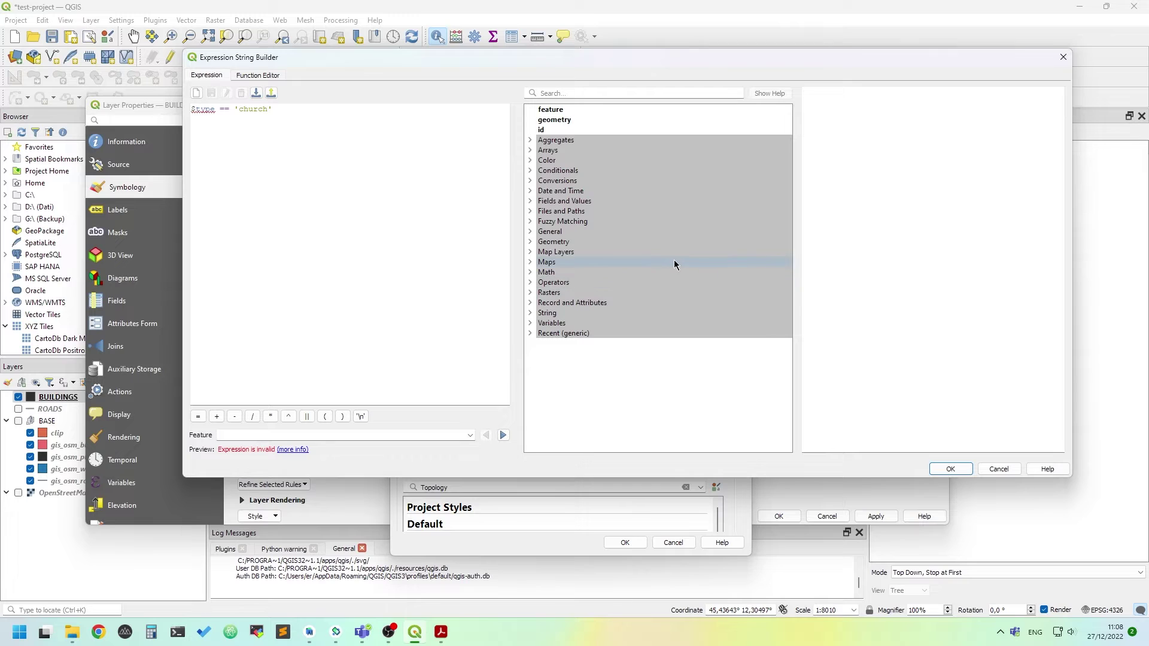
pyautogui.click(344, 141)
pyautogui.doubleClick(205, 110)
pyautogui.press('Right')
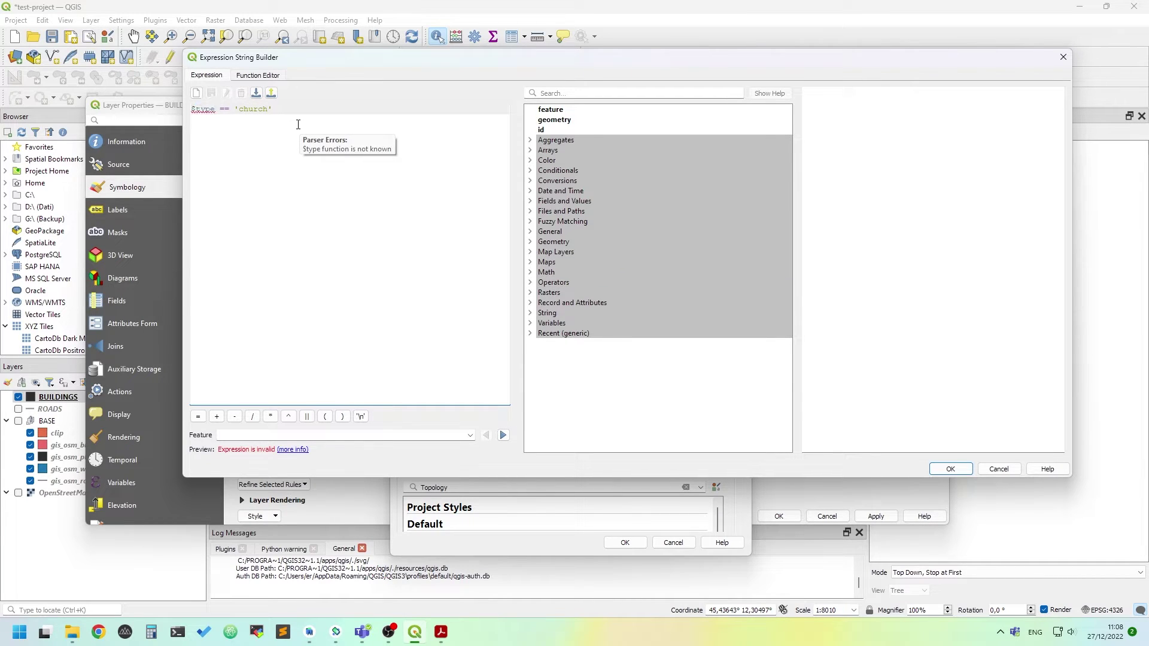
pyautogui.press('BackSpace')
pyautogui.press('BackSpace')
pyautogui.press('BackSpace')
pyautogui.press('BackSpace')
pyautogui.press('BackSpace')
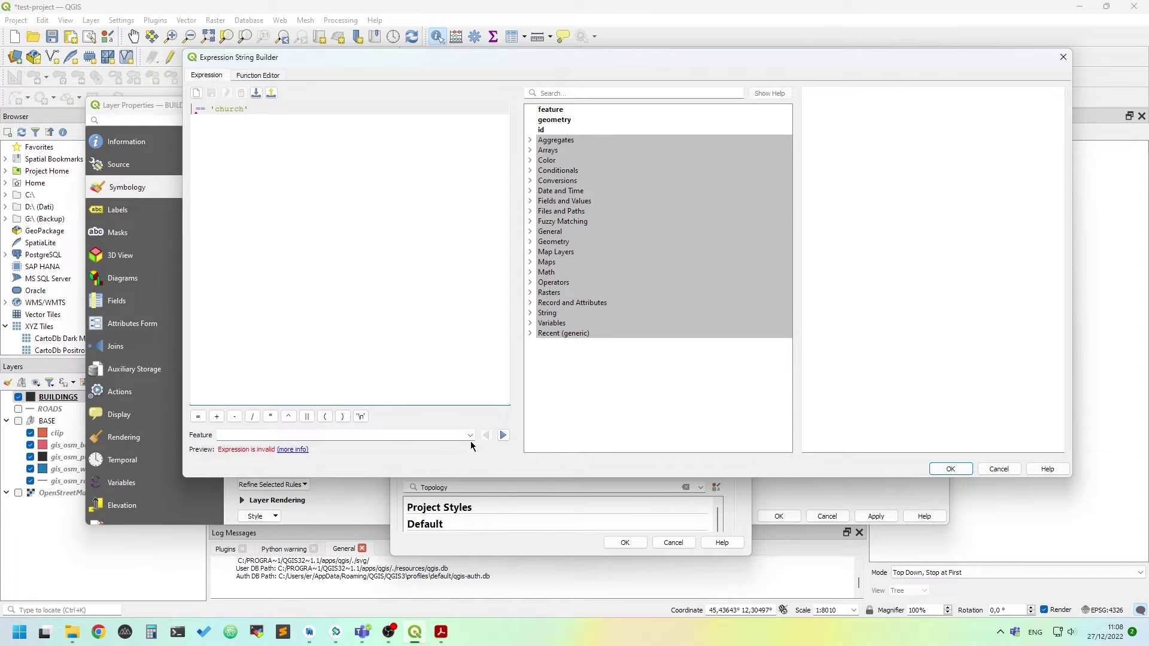
pyautogui.click(471, 436)
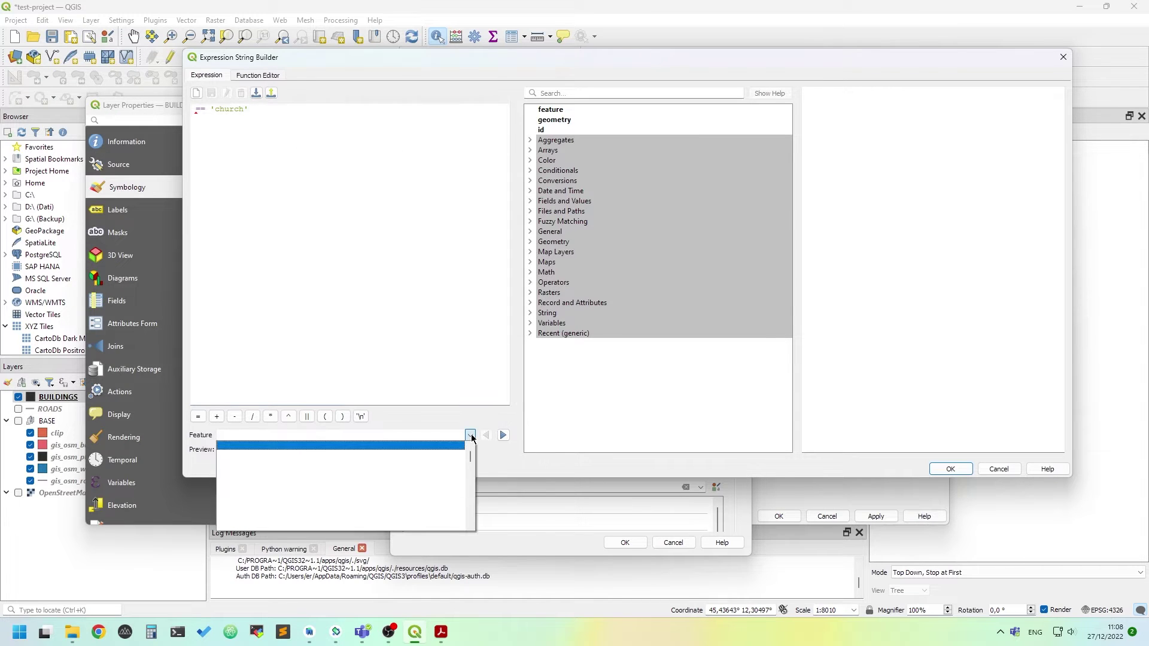
pyautogui.click(391, 476)
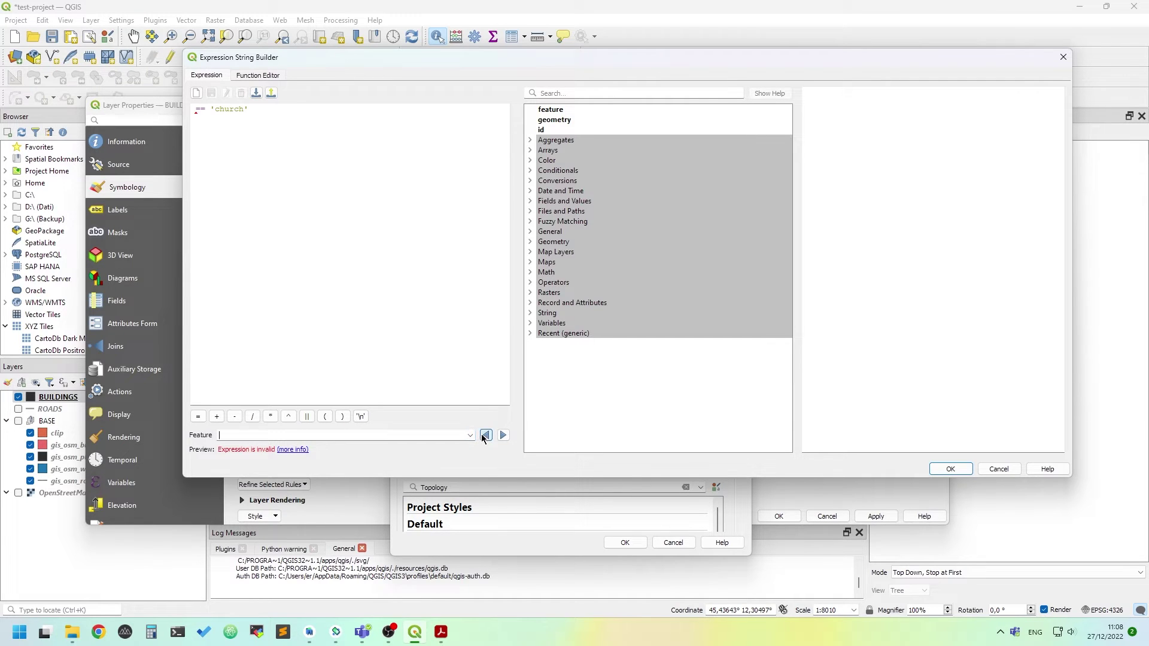
pyautogui.moveTo(306, 60); pyautogui.dragTo(288, 124)
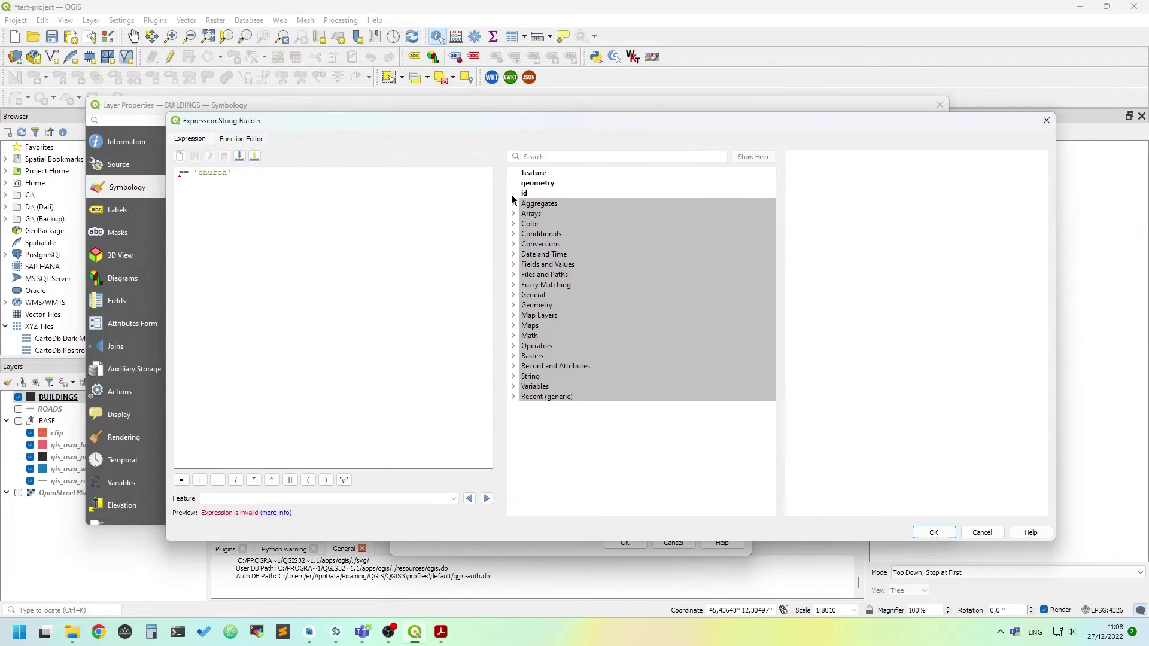
pyautogui.doubleClick(558, 175)
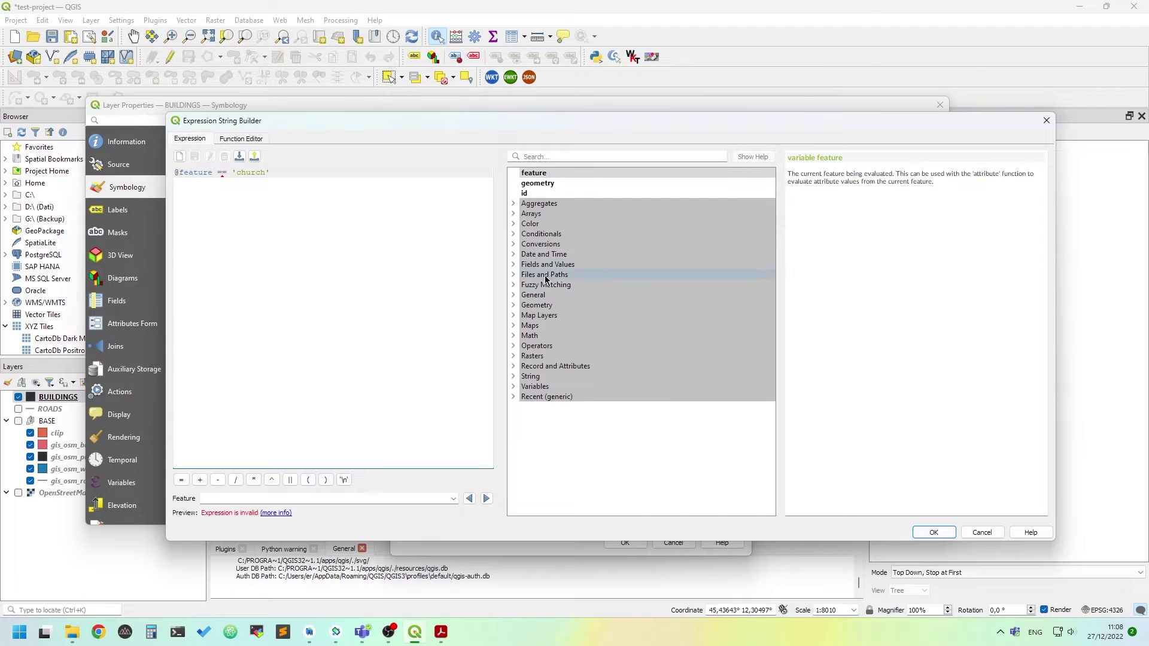
# Insert attribute('type') from the function list and accept the expression as the filter
pyautogui.click(559, 157)
pyautogui.write('ttr')
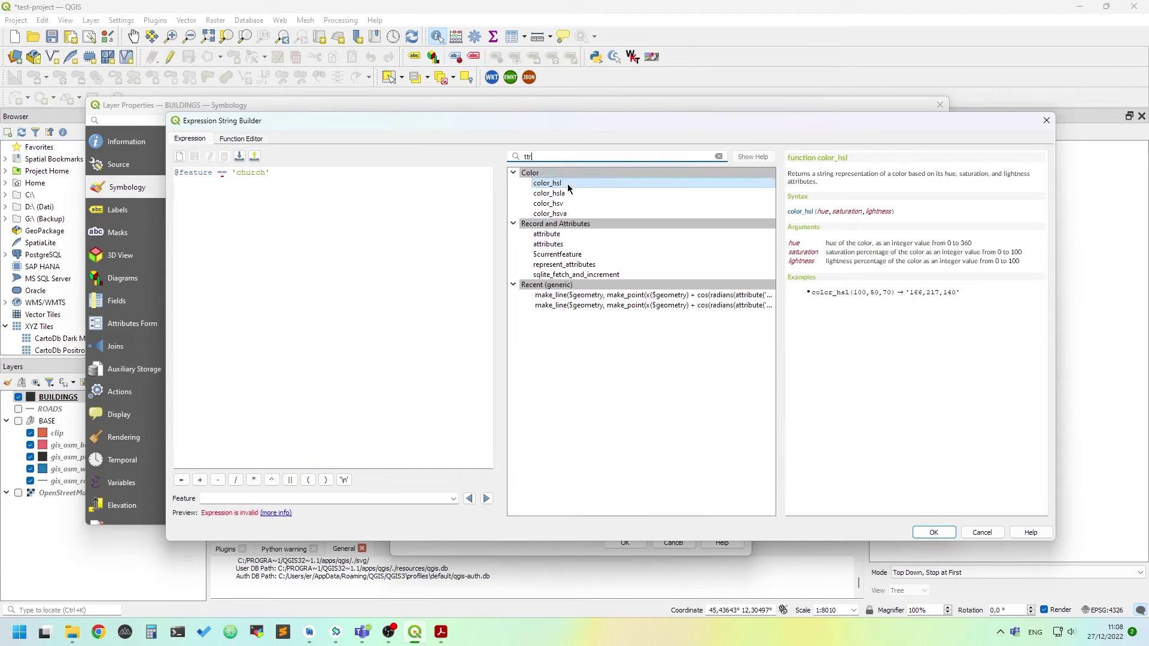
pyautogui.click(563, 233)
pyautogui.doubleClick(565, 234)
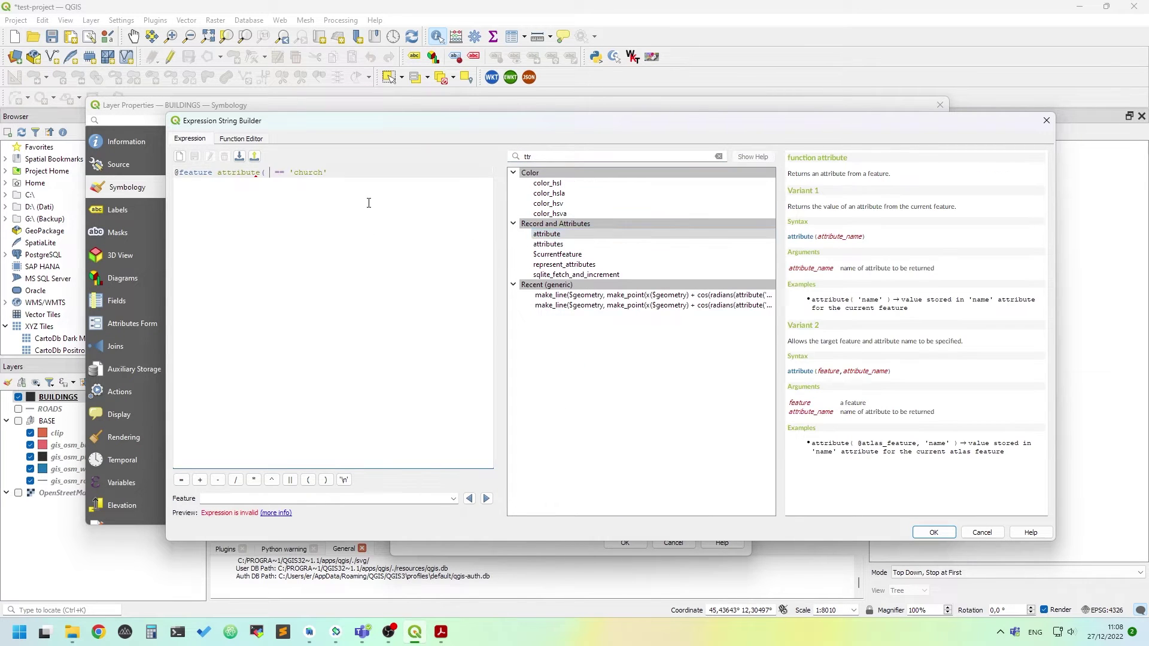
pyautogui.press('BackSpace')
pyautogui.write("'type')")
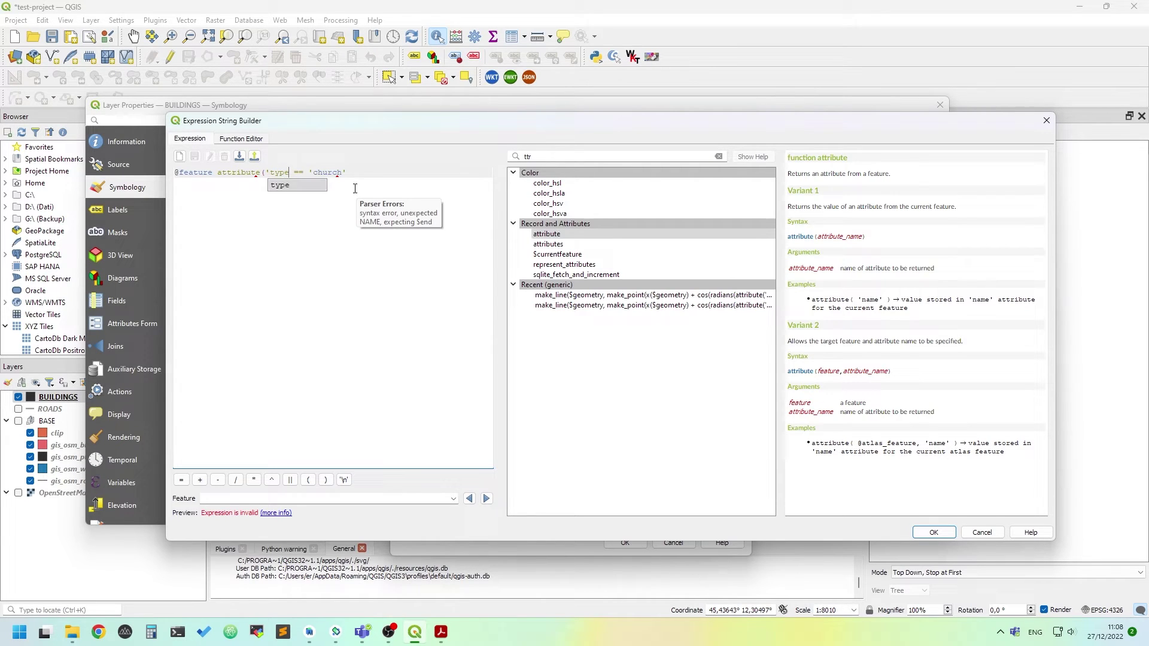
pyautogui.click(355, 188)
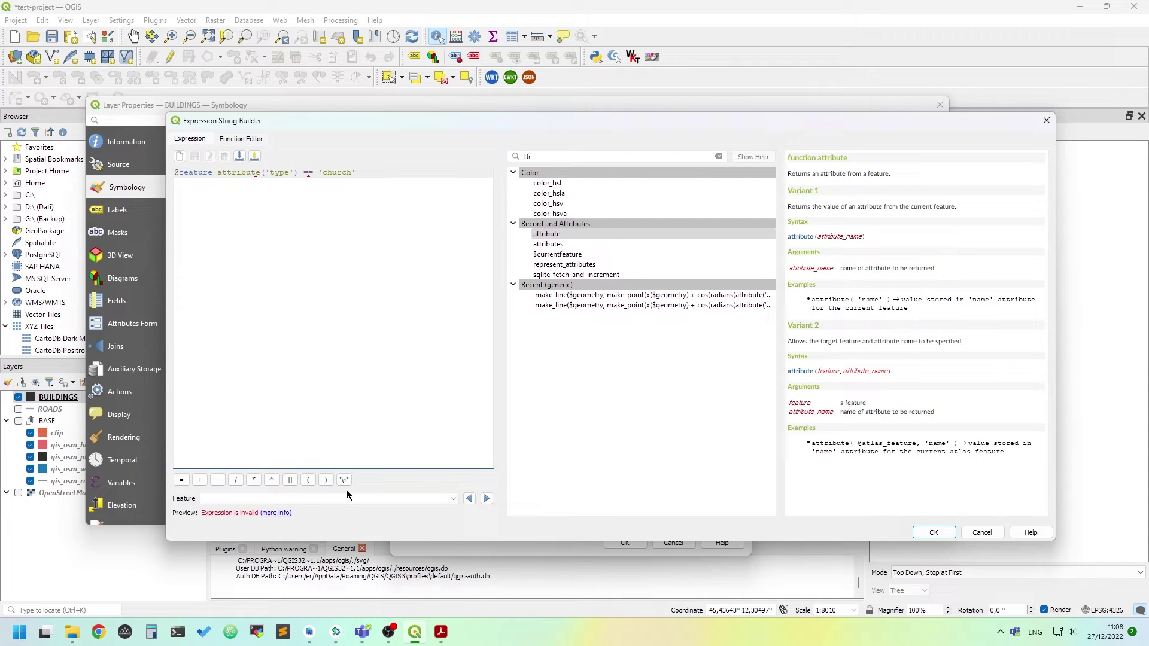
pyautogui.click(940, 533)
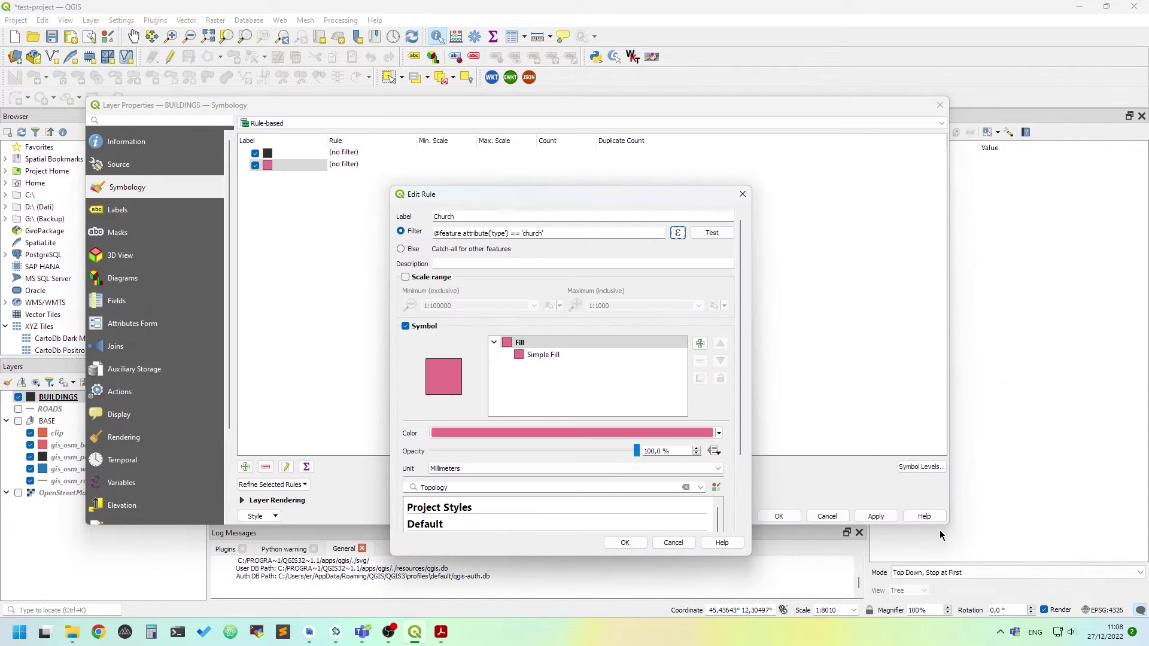
# Retest the filter, adding eq as the comparison operator after the parsing errors
pyautogui.click(710, 233)
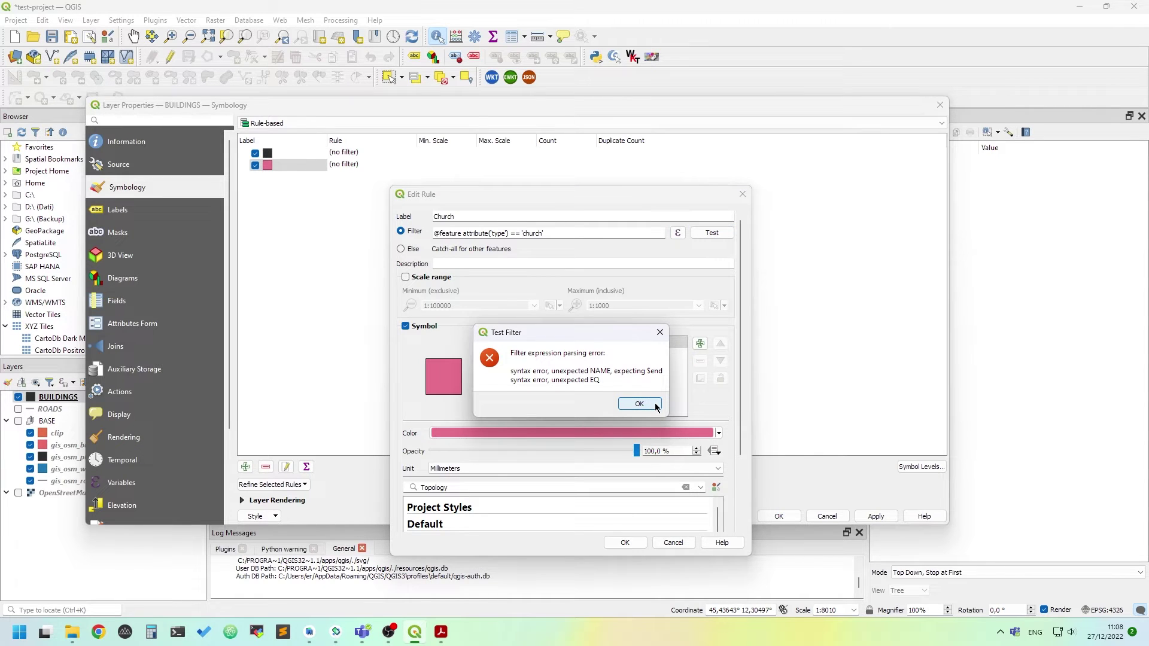
pyautogui.click(639, 404)
pyautogui.click(516, 231)
pyautogui.write('eq')
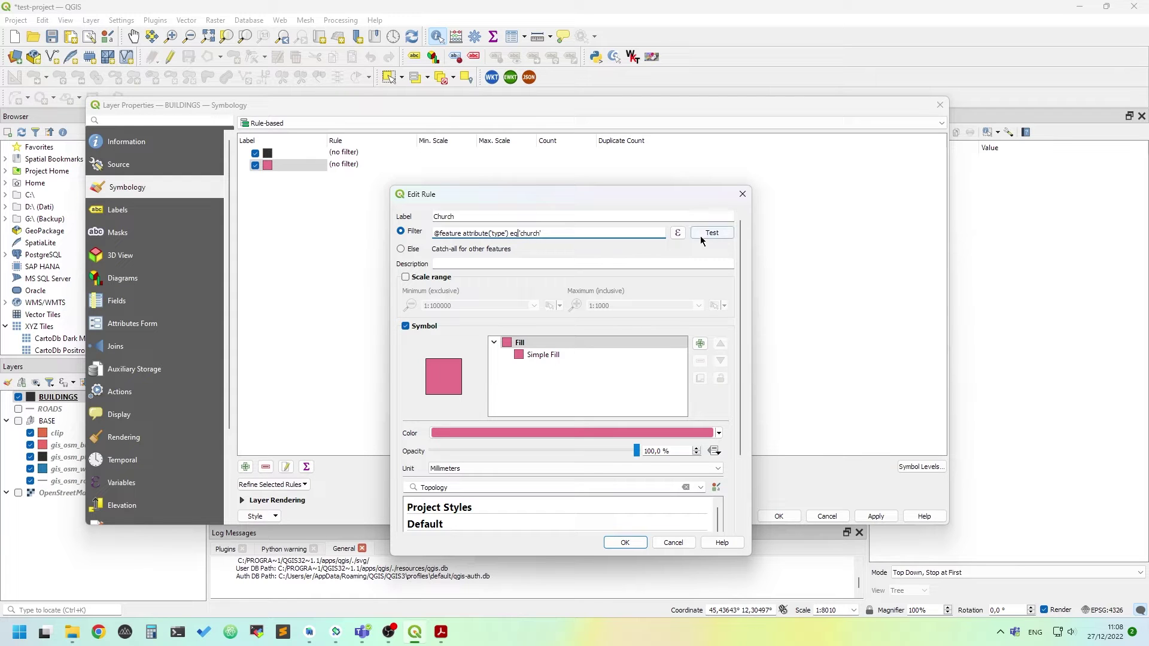
pyautogui.click(702, 236)
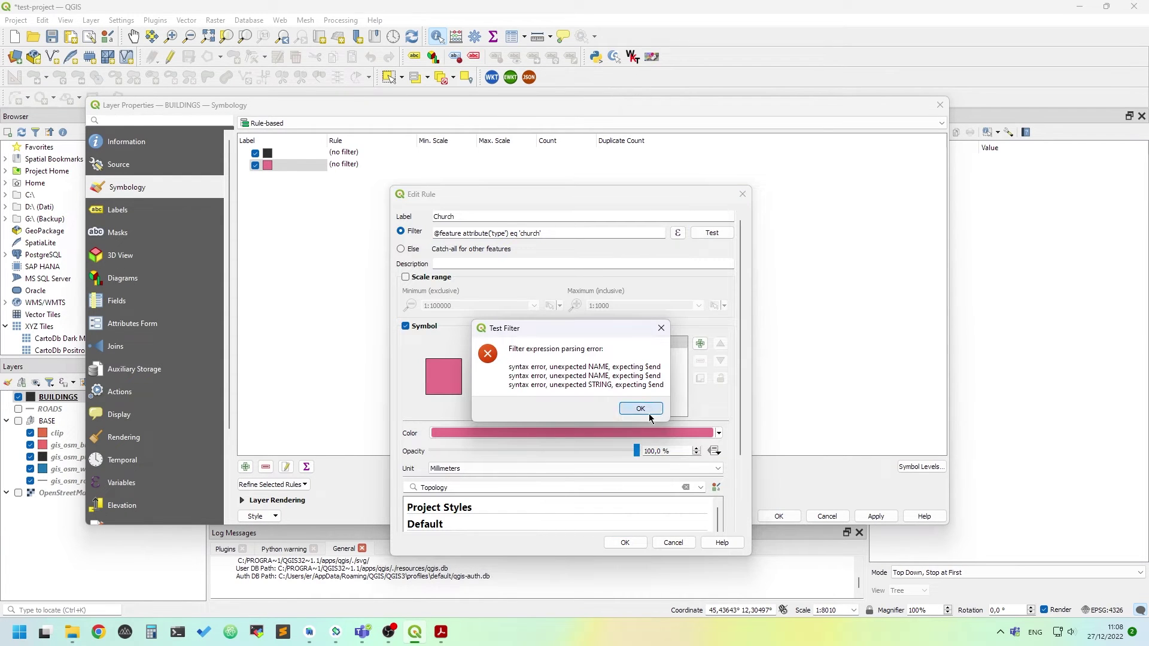
pyautogui.click(641, 408)
pyautogui.click(678, 232)
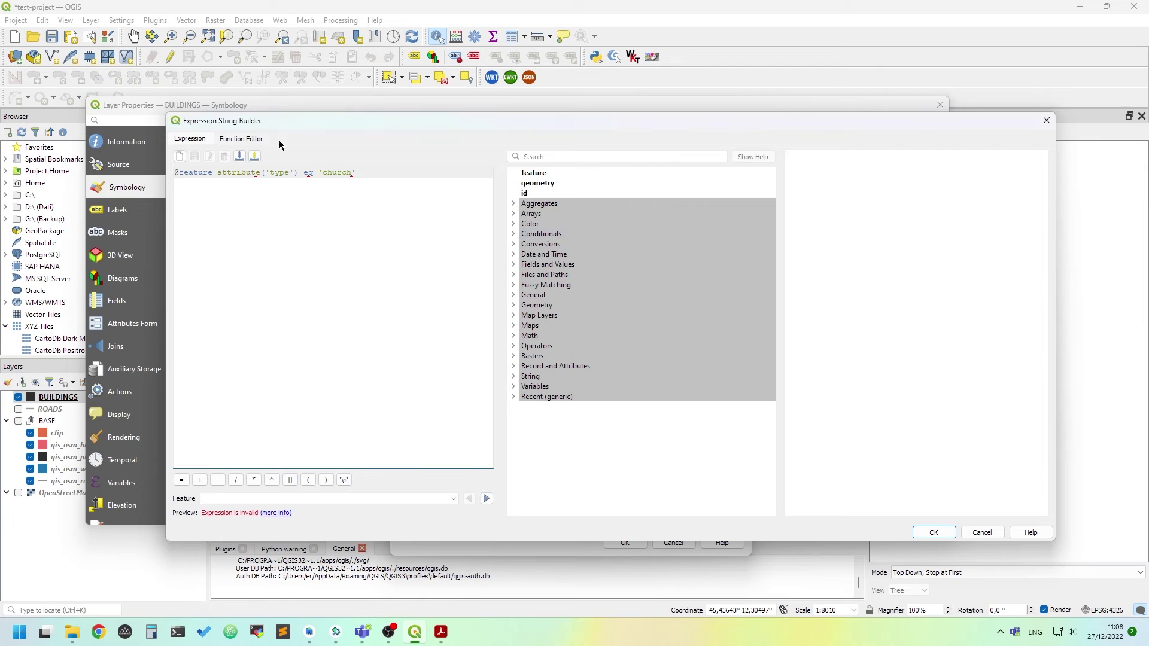
pyautogui.moveTo(228, 172); pyautogui.dragTo(151, 153)
pyautogui.write('at')
pyautogui.click(358, 306)
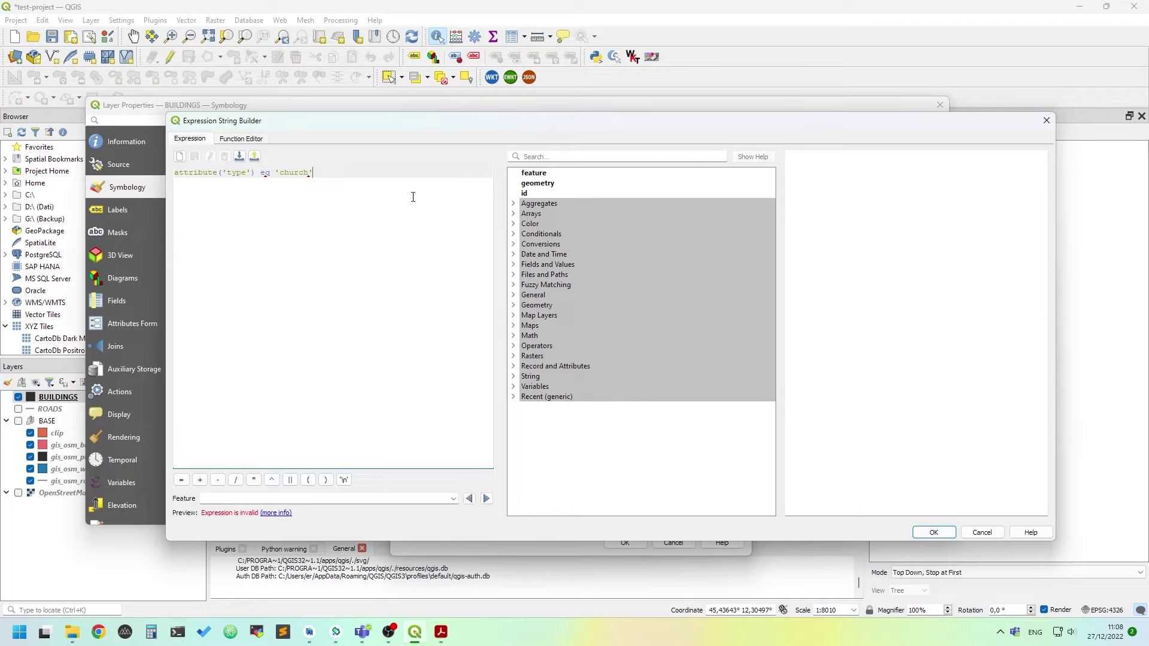
pyautogui.doubleClick(265, 172)
pyautogui.click(181, 480)
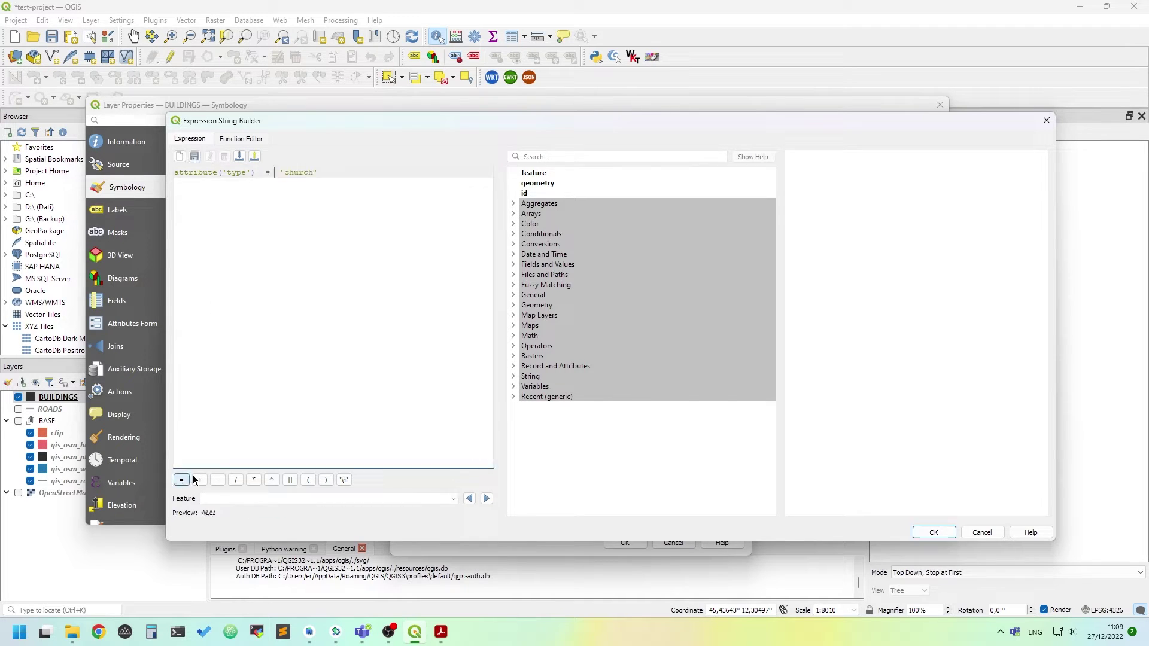
pyautogui.press('BackSpace')
# Accept the corrected church filter and test how many buildings it matches
pyautogui.click(934, 532)
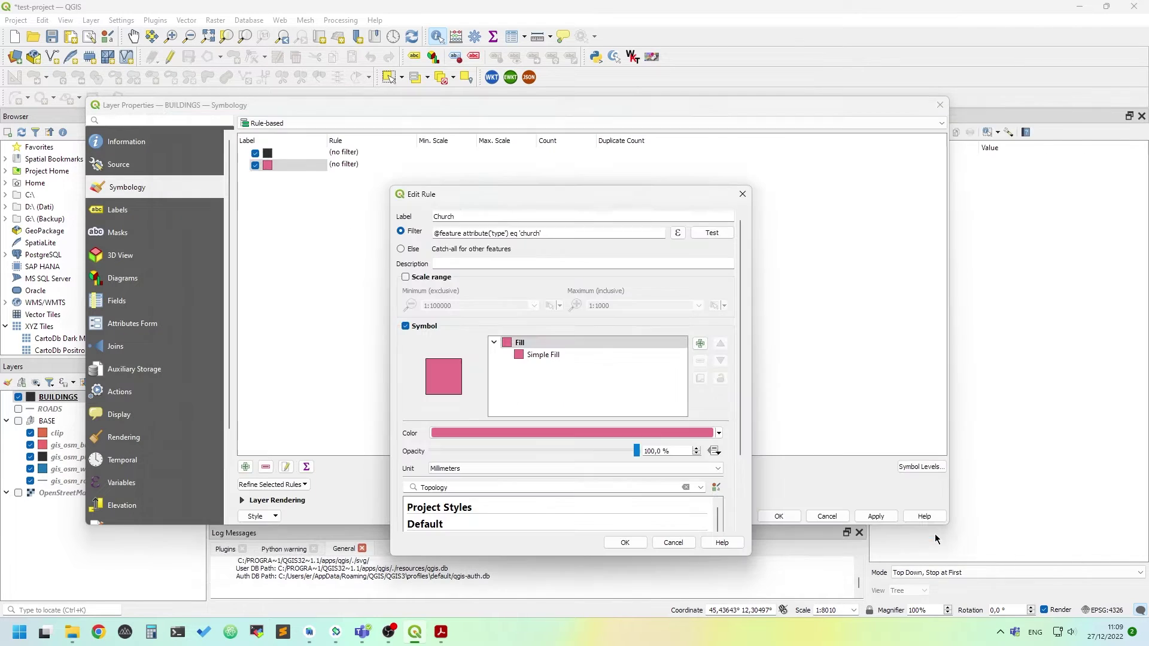
pyautogui.click(713, 232)
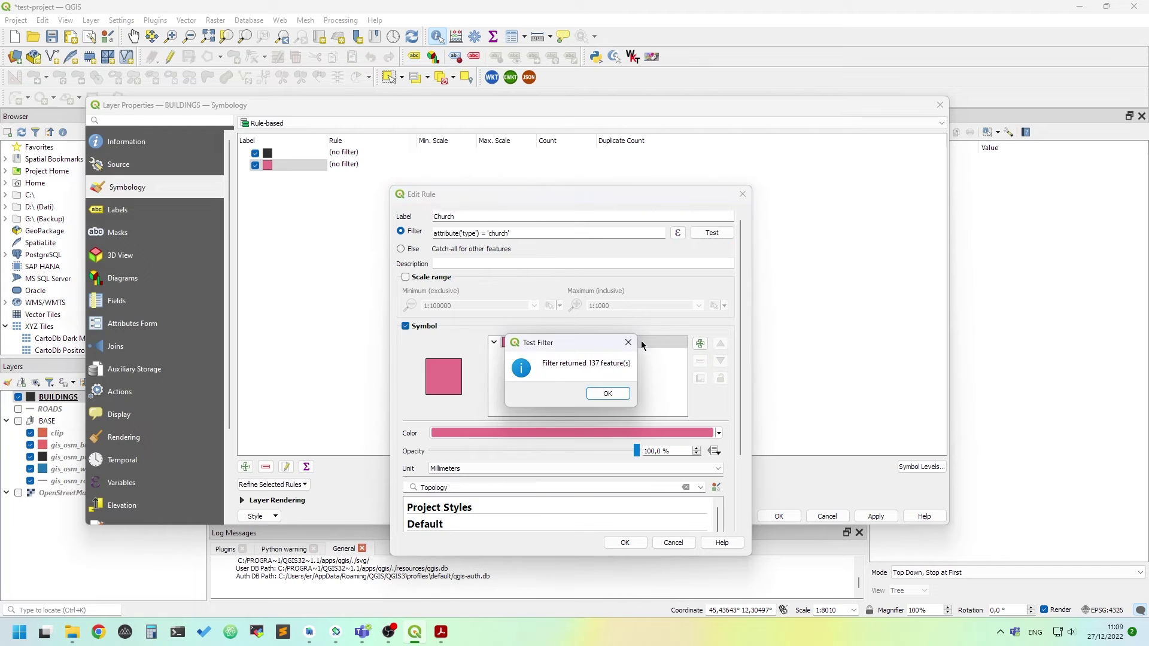
pyautogui.click(618, 394)
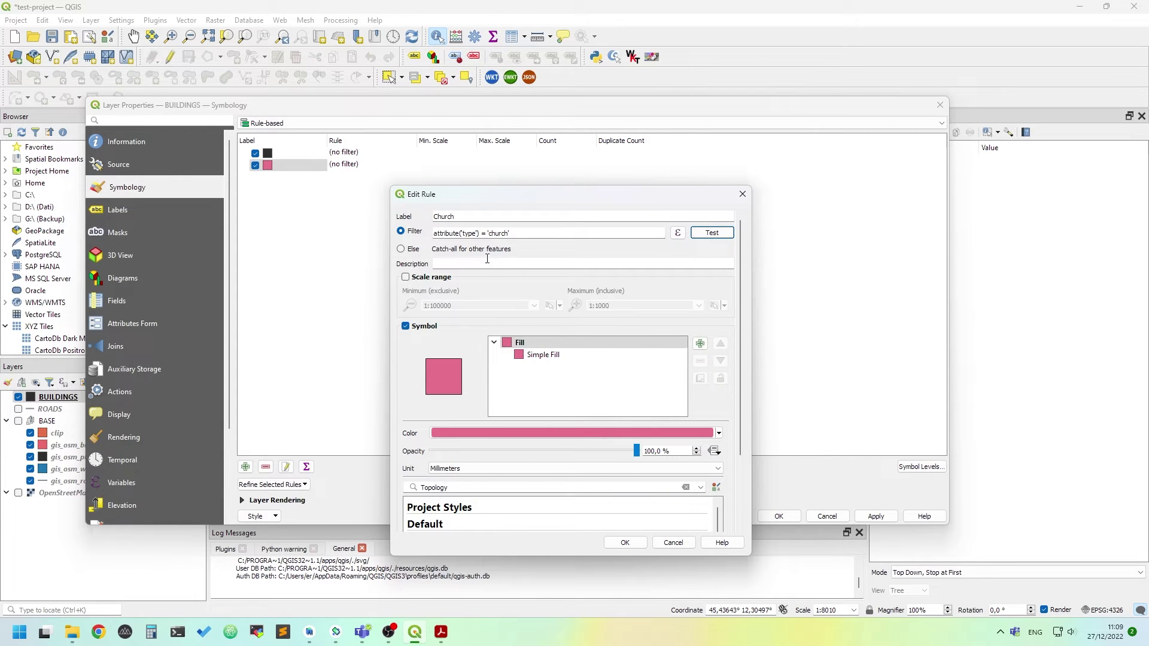
# Set the Church rule's fill colour to bright green and save the rule
pyautogui.click(561, 355)
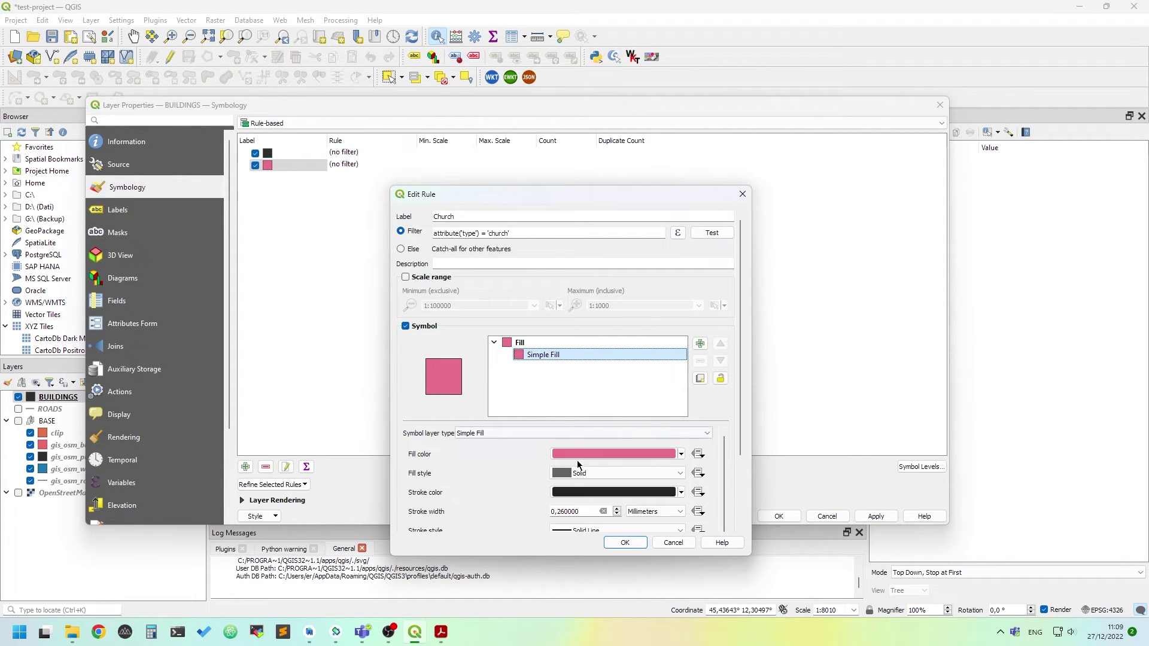
pyautogui.click(565, 344)
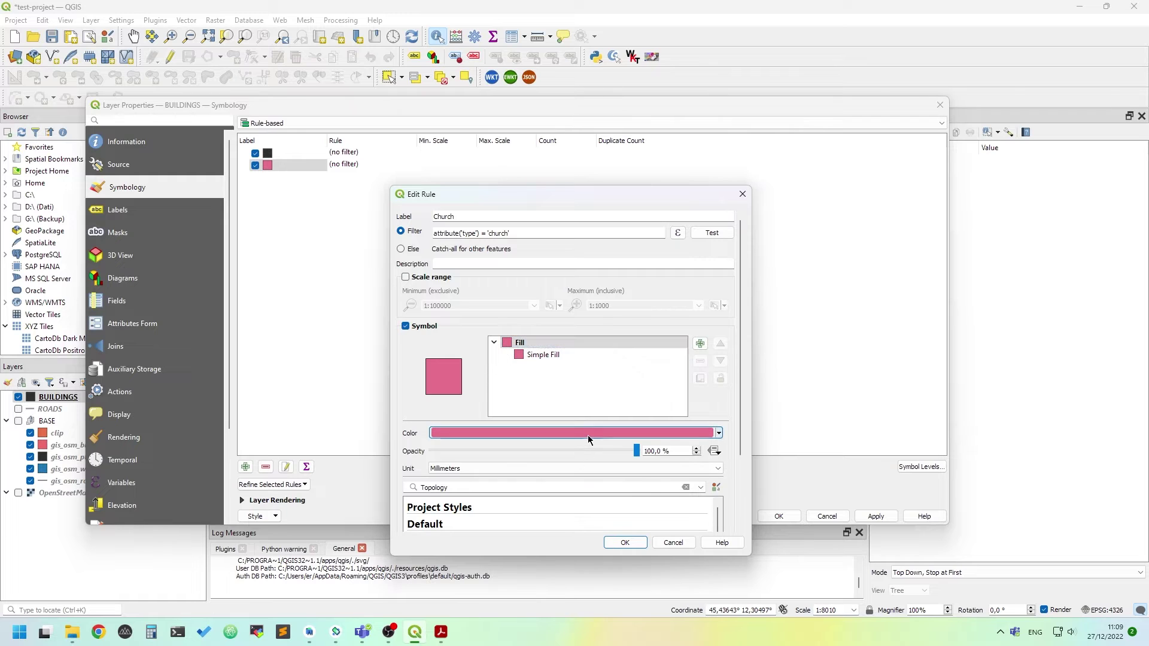
pyautogui.click(588, 436)
pyautogui.click(448, 308)
pyautogui.click(394, 277)
pyautogui.moveTo(394, 279); pyautogui.dragTo(440, 313)
pyautogui.click(550, 425)
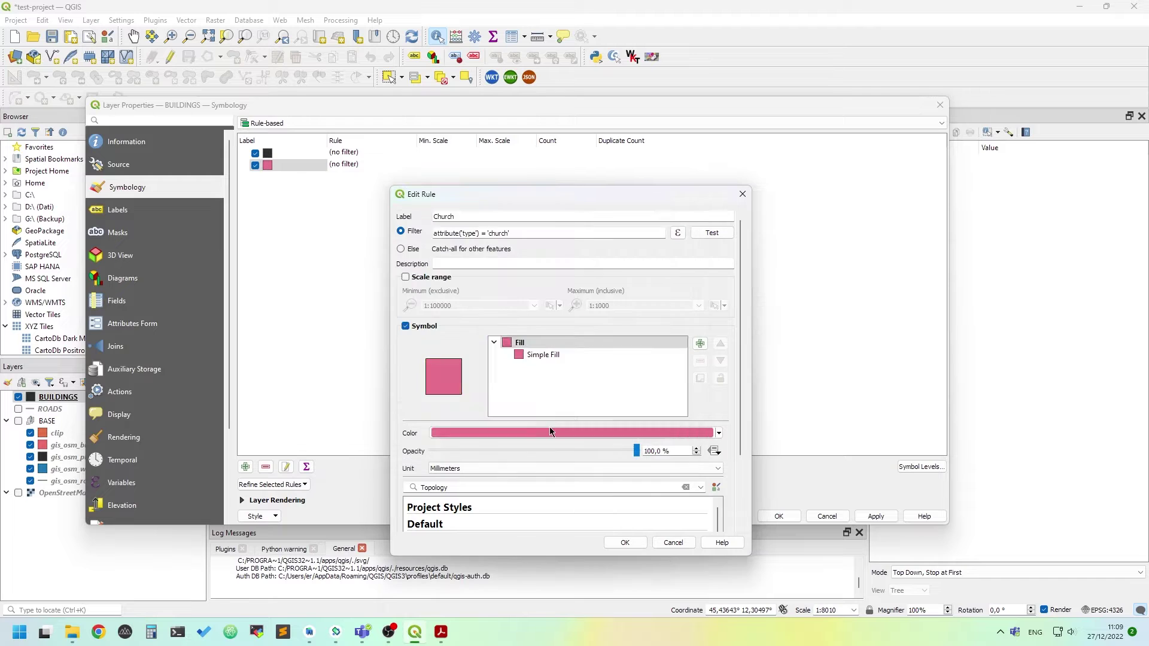
pyautogui.click(646, 543)
# Apply the rules and close Layer Properties to see green churches on the map
pyautogui.click(876, 516)
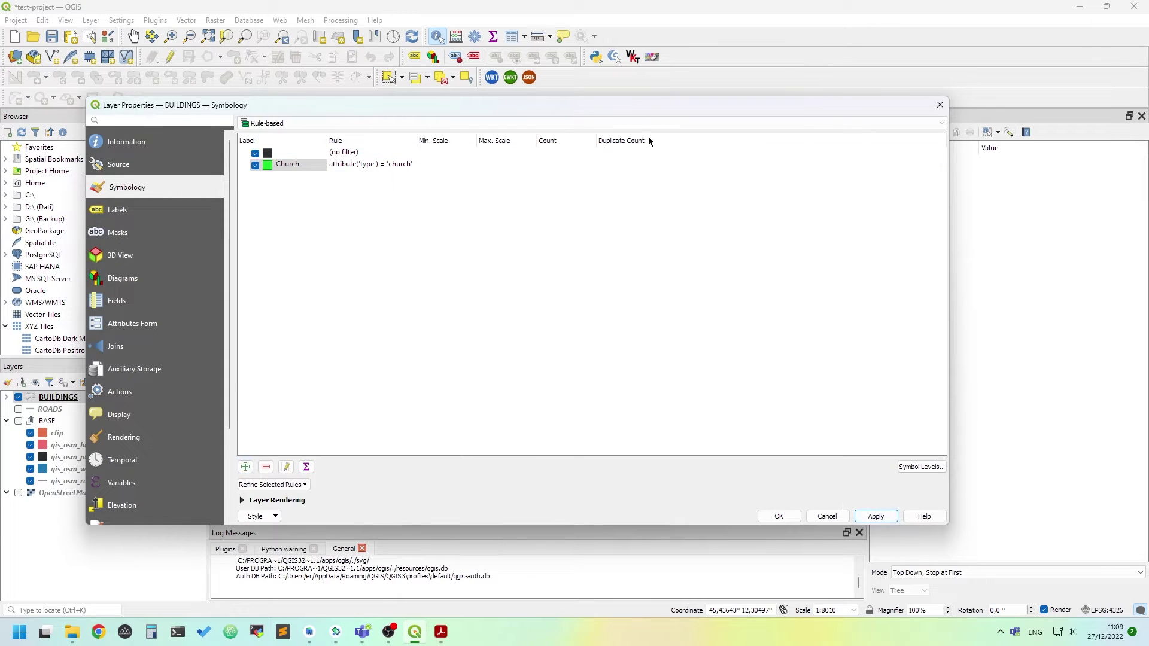
pyautogui.moveTo(629, 108); pyautogui.dragTo(642, 169)
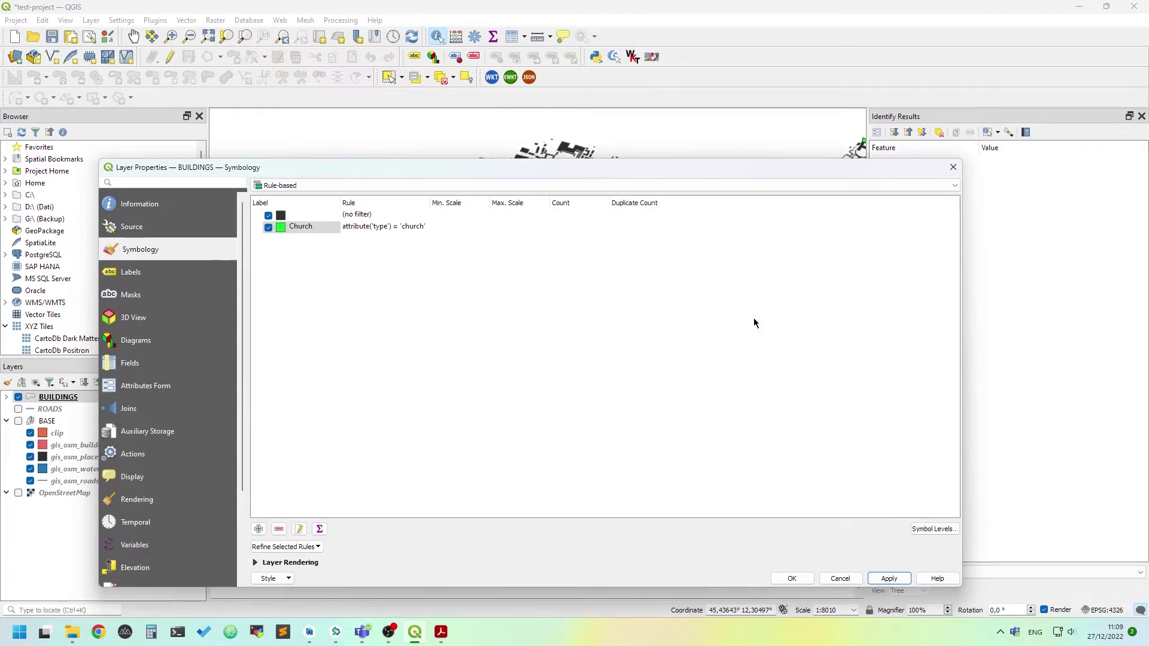
pyautogui.click(812, 578)
pyautogui.scroll(2, 736, 347)
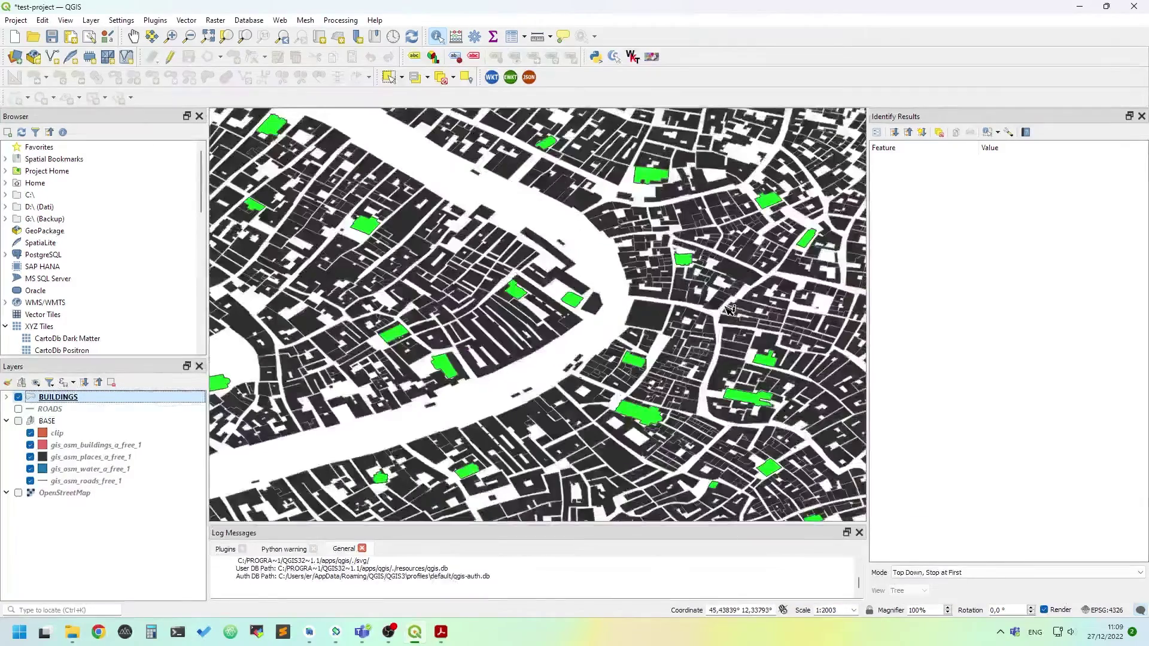
pyautogui.scroll(-2, 729, 309)
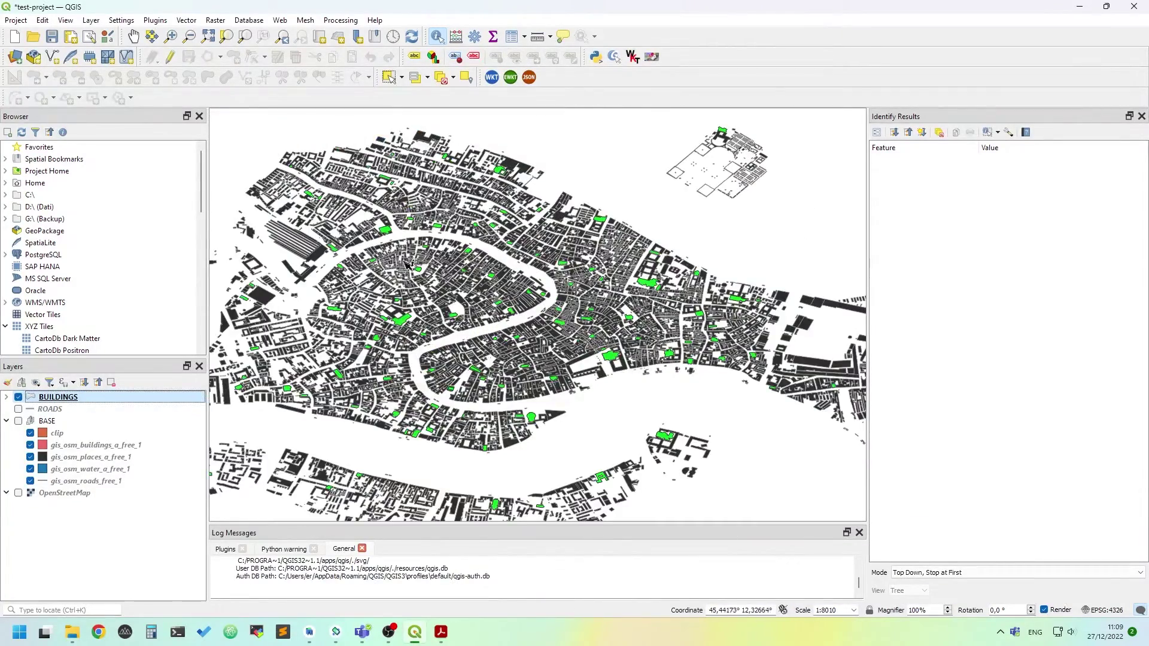
pyautogui.scroll(-1, 406, 277)
pyautogui.scroll(1, 406, 277)
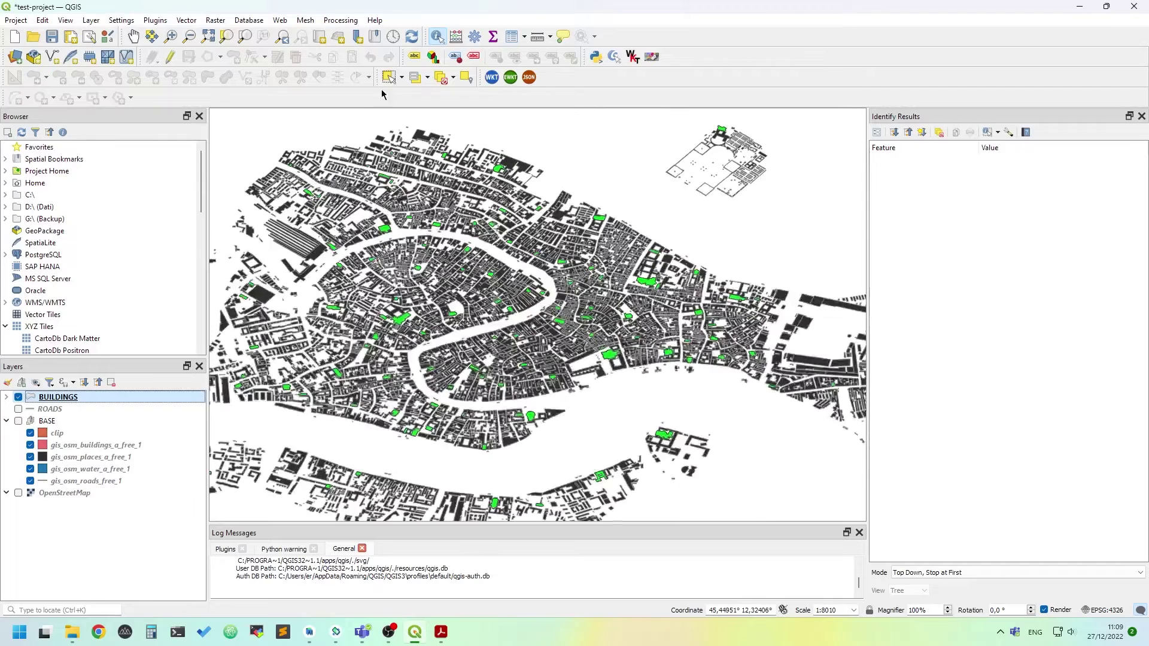
# Add a new rule to BUILDINGS and start its filter with the retail type condition
pyautogui.doubleClick(181, 399)
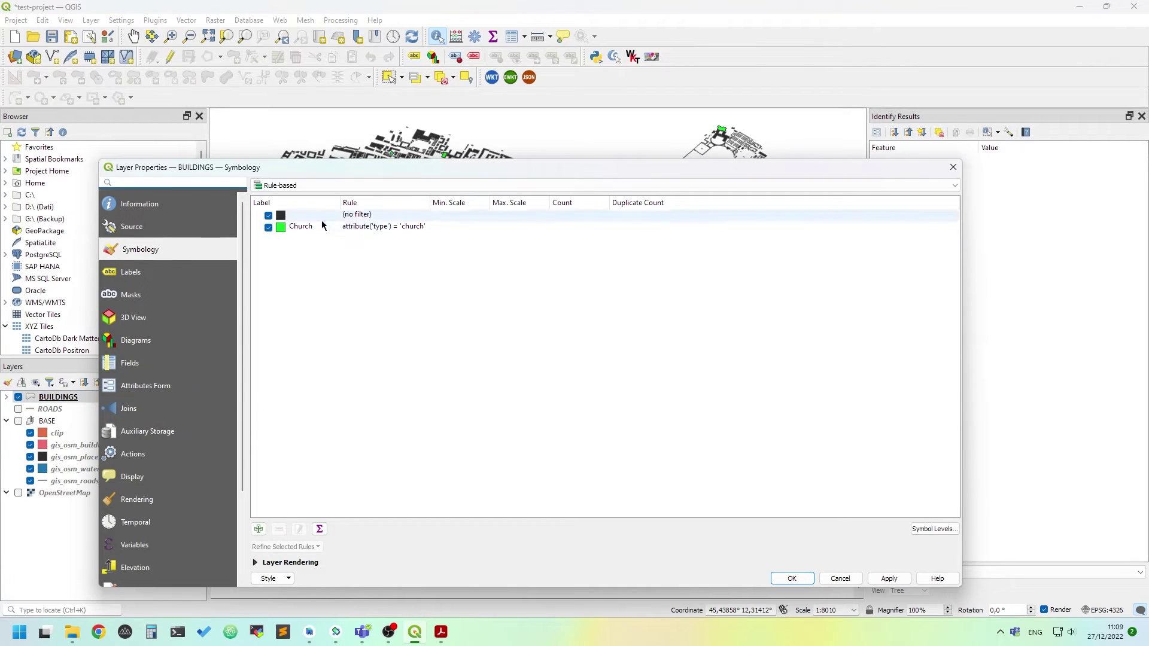
pyautogui.click(374, 229)
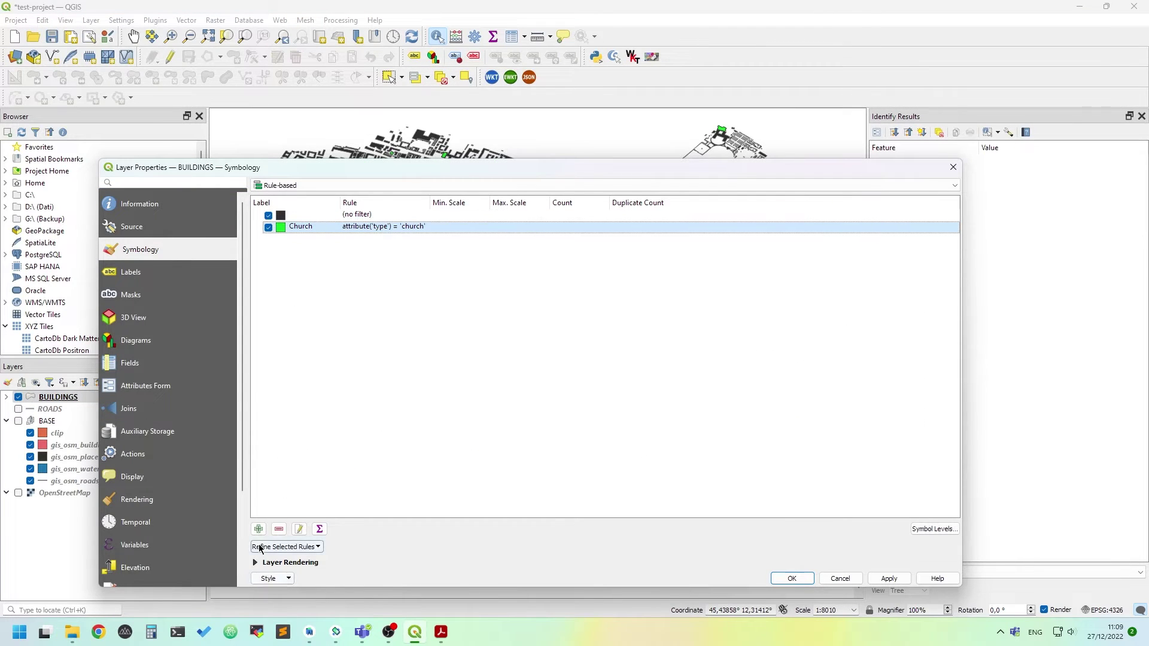
pyautogui.click(259, 529)
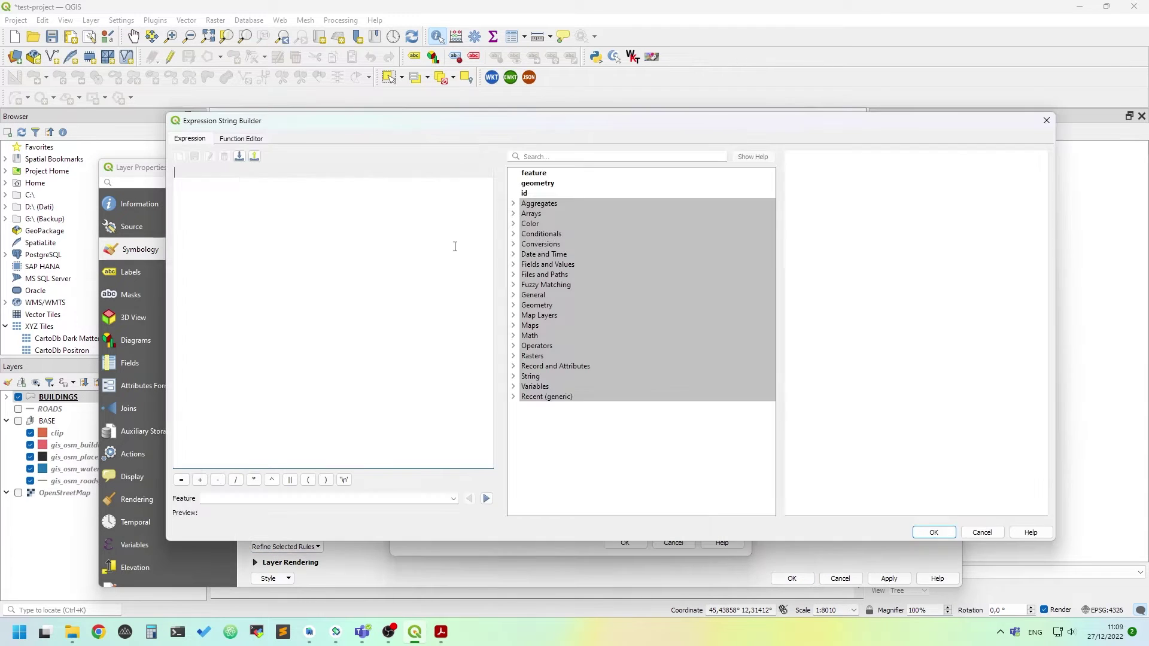
pyautogui.write('attr')
pyautogui.press('Return')
pyautogui.write("('t")
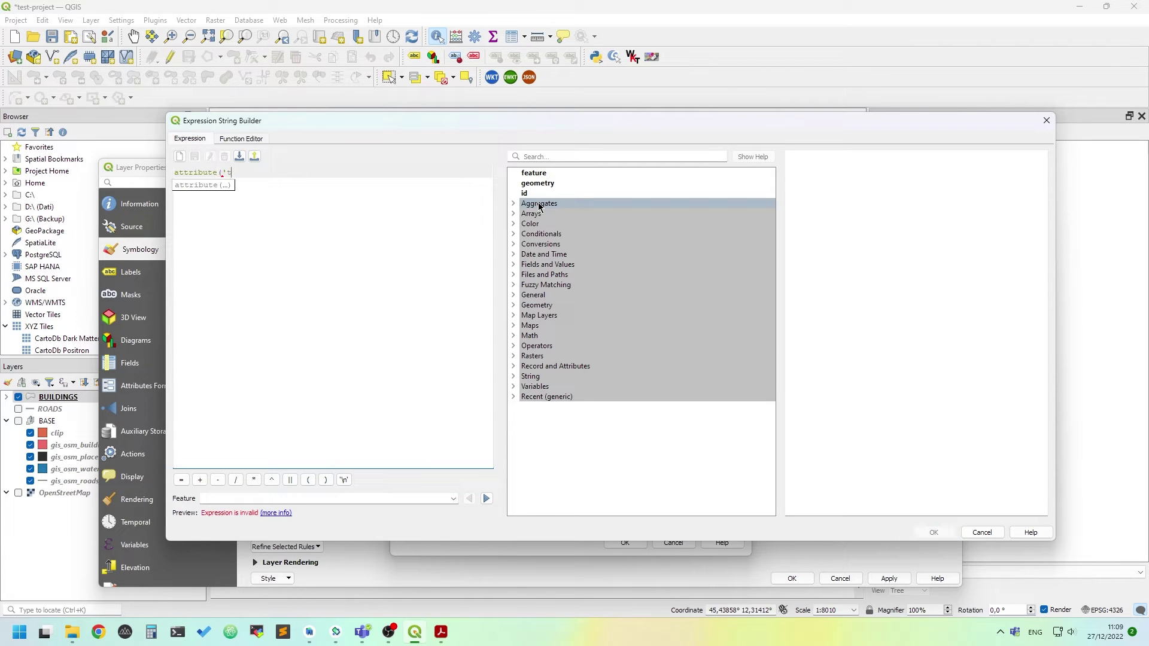
pyautogui.write('type") = "')
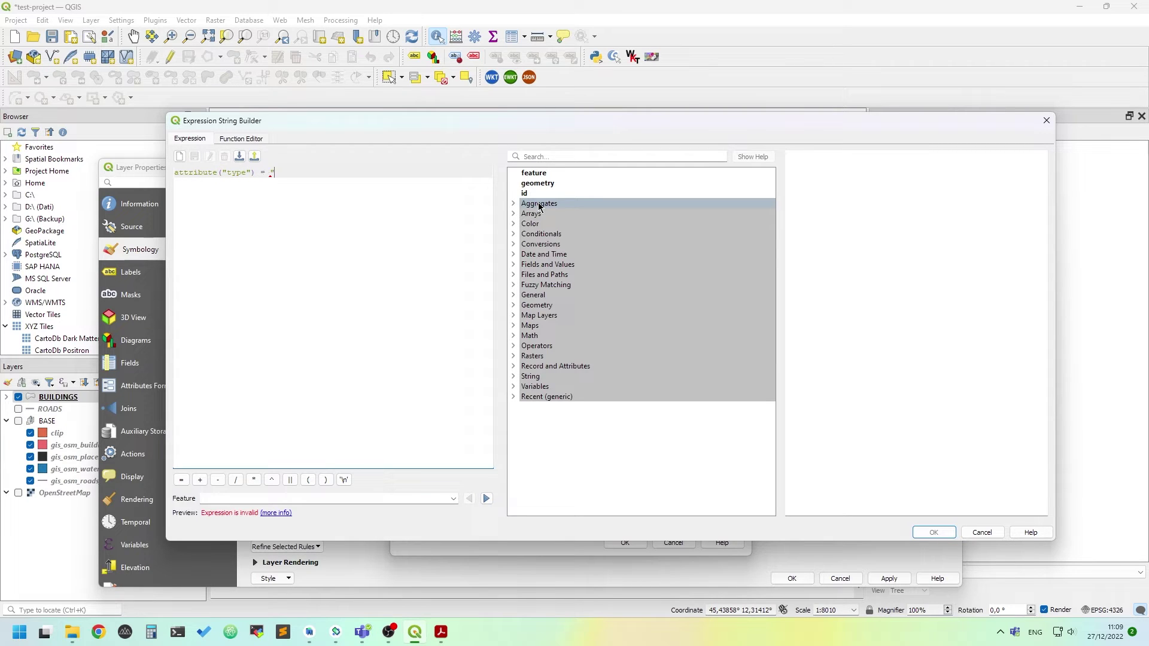
pyautogui.write("'")
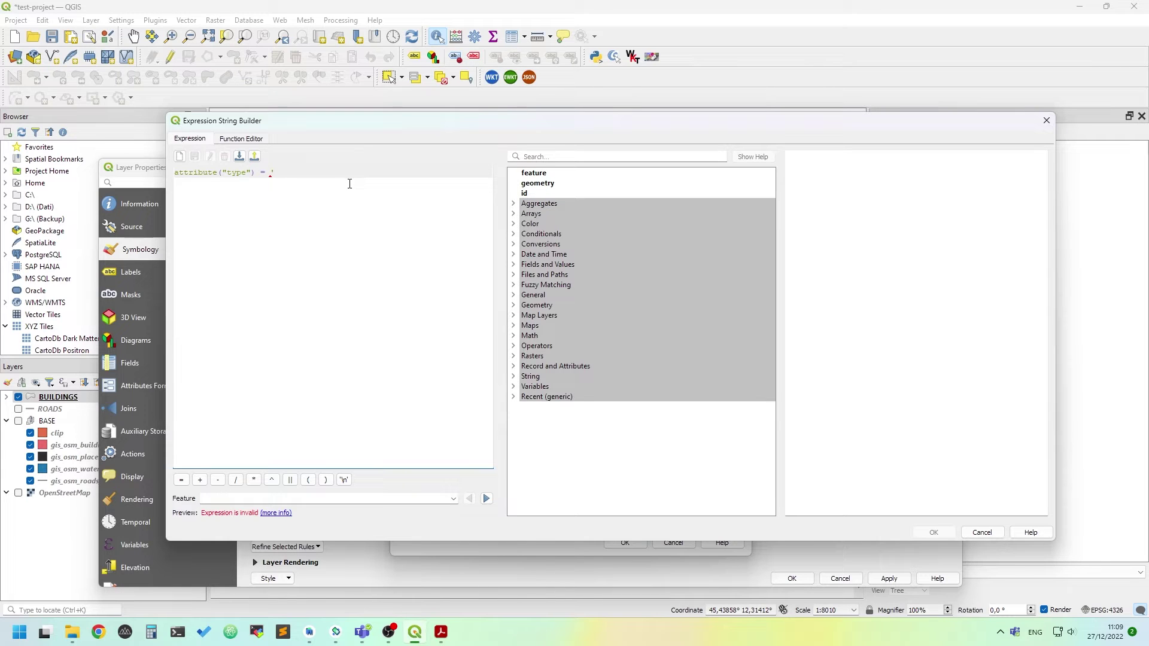
pyautogui.write("retail' or")
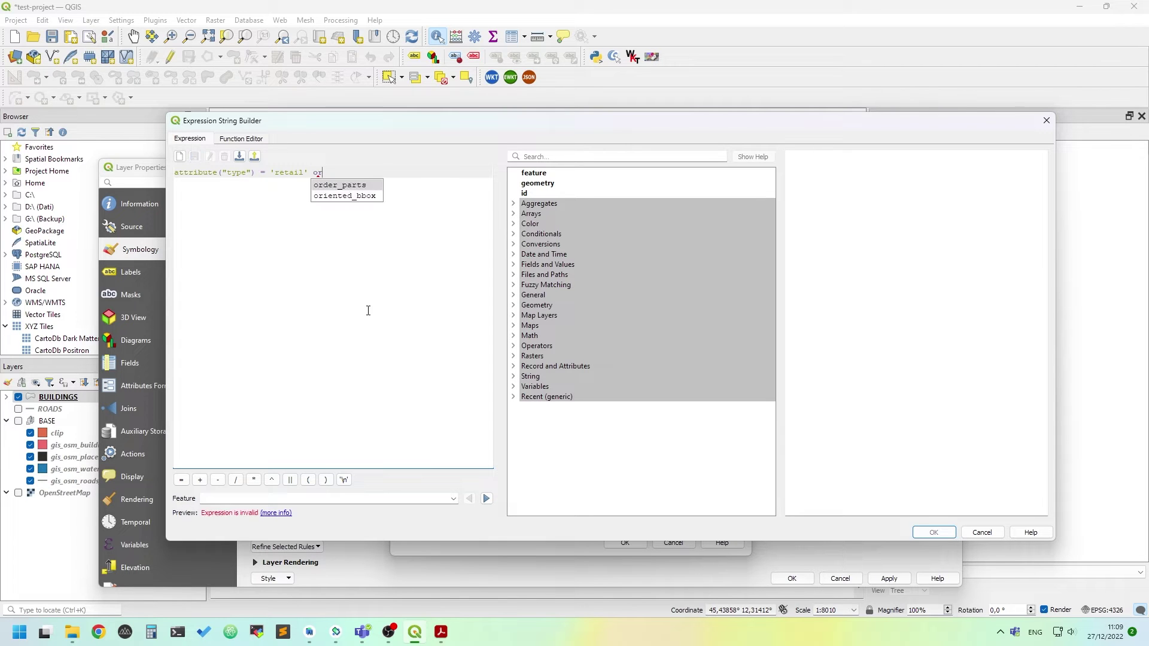
# Complete the filter with or attribute("type") = 'residential', accept it, and test it
pyautogui.write('attr')
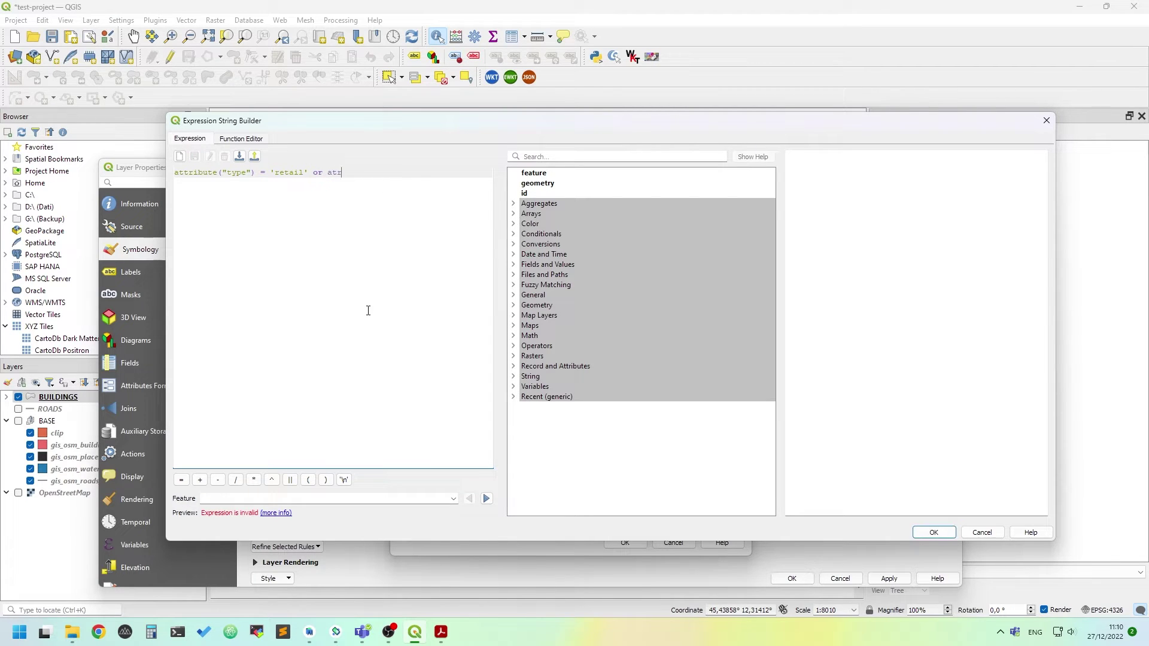
pyautogui.write('ibute')
pyautogui.press('Return')
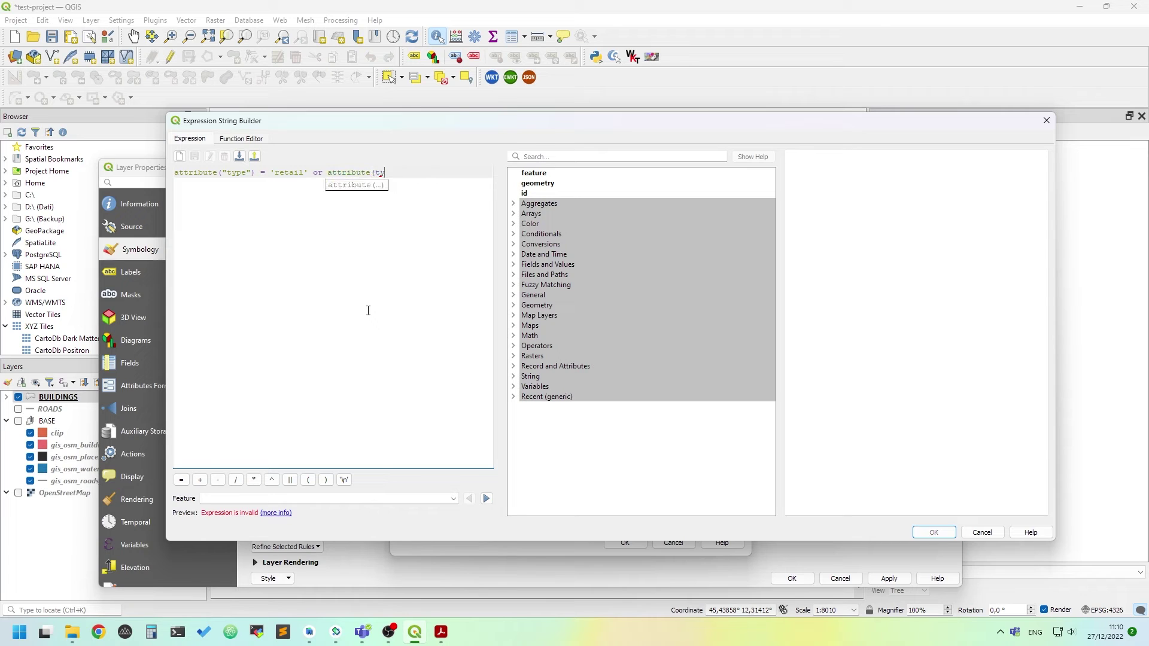
pyautogui.write('"type")')
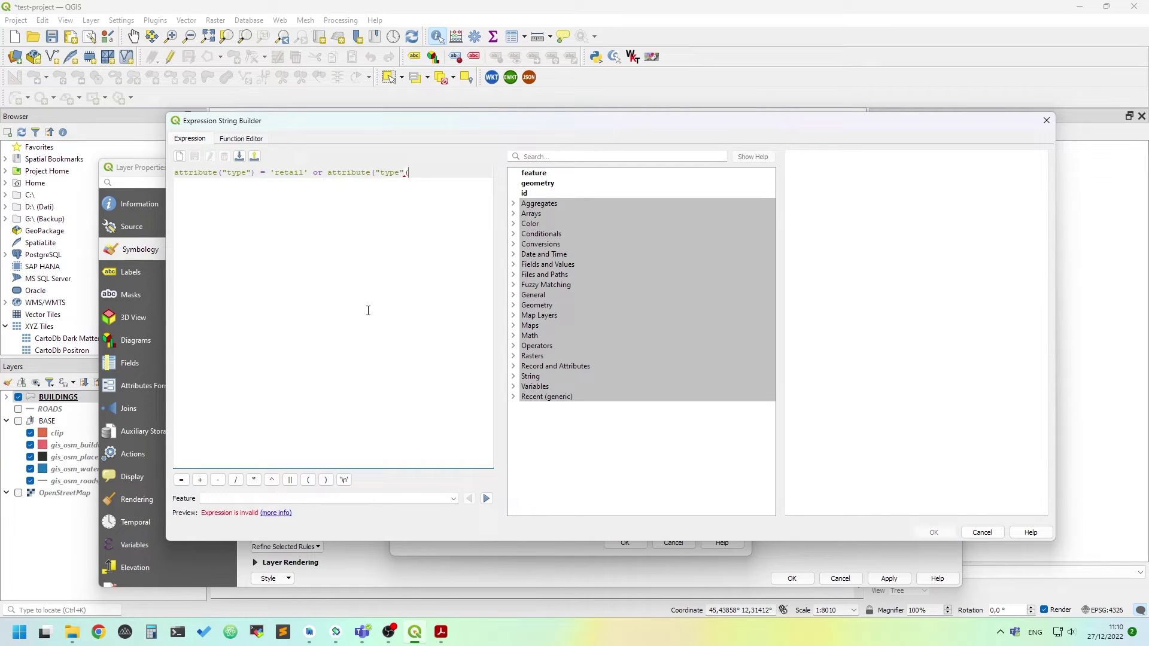
pyautogui.write(' =')
pyautogui.write("= 'residential")
pyautogui.press('BackSpace')
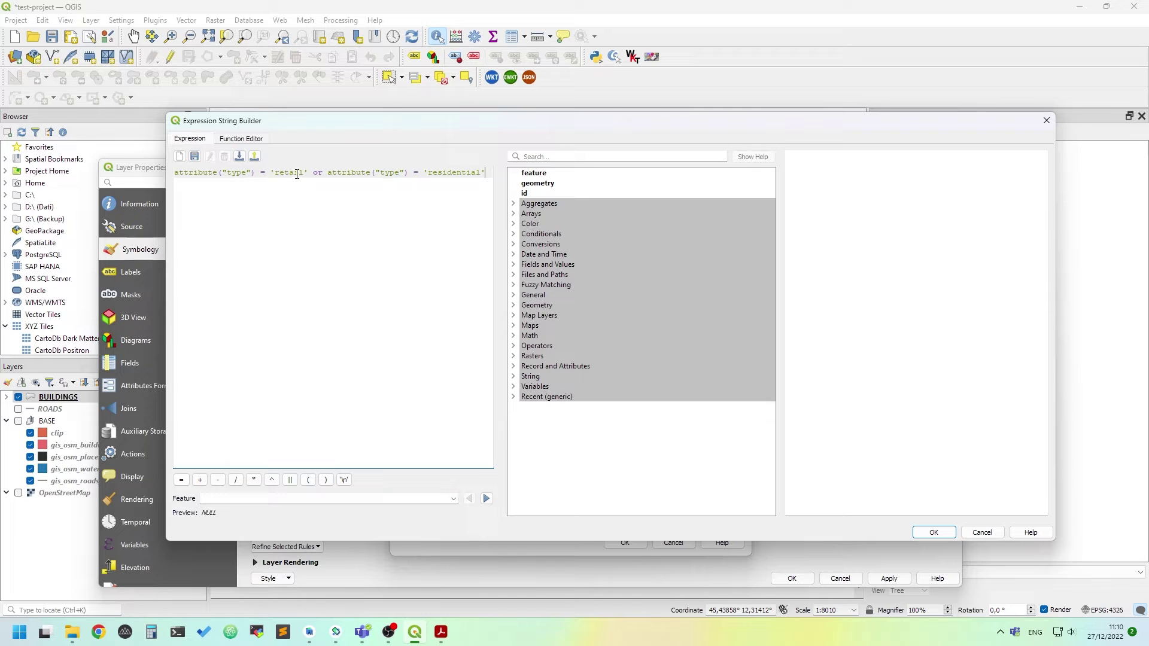
pyautogui.click(926, 533)
pyautogui.click(711, 237)
pyautogui.click(604, 393)
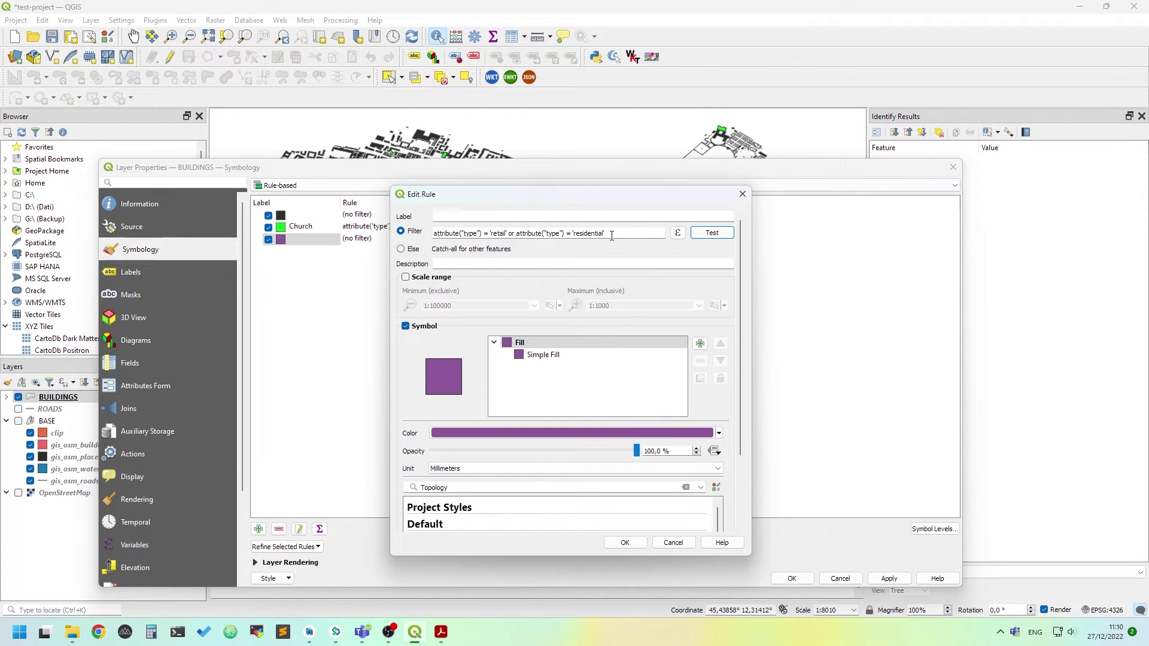
pyautogui.click(644, 233)
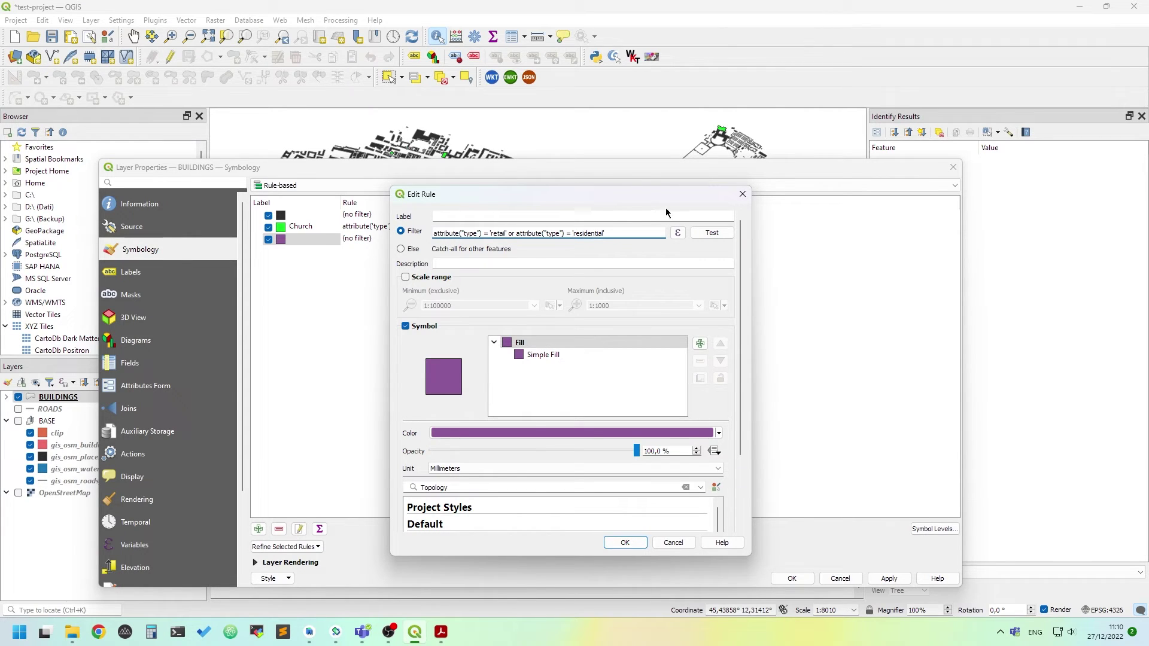
# Save the retail/residential rule, apply the styling, and review type values in the BUILDINGS attribute table
pyautogui.click(626, 543)
pyautogui.click(792, 579)
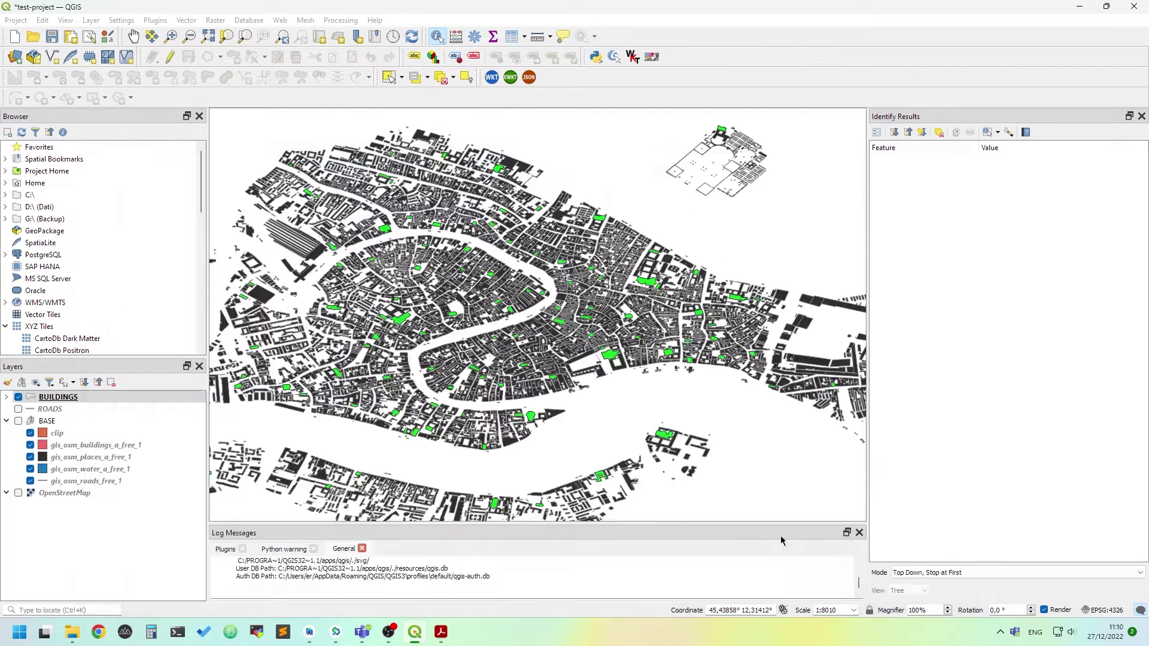
pyautogui.click(511, 37)
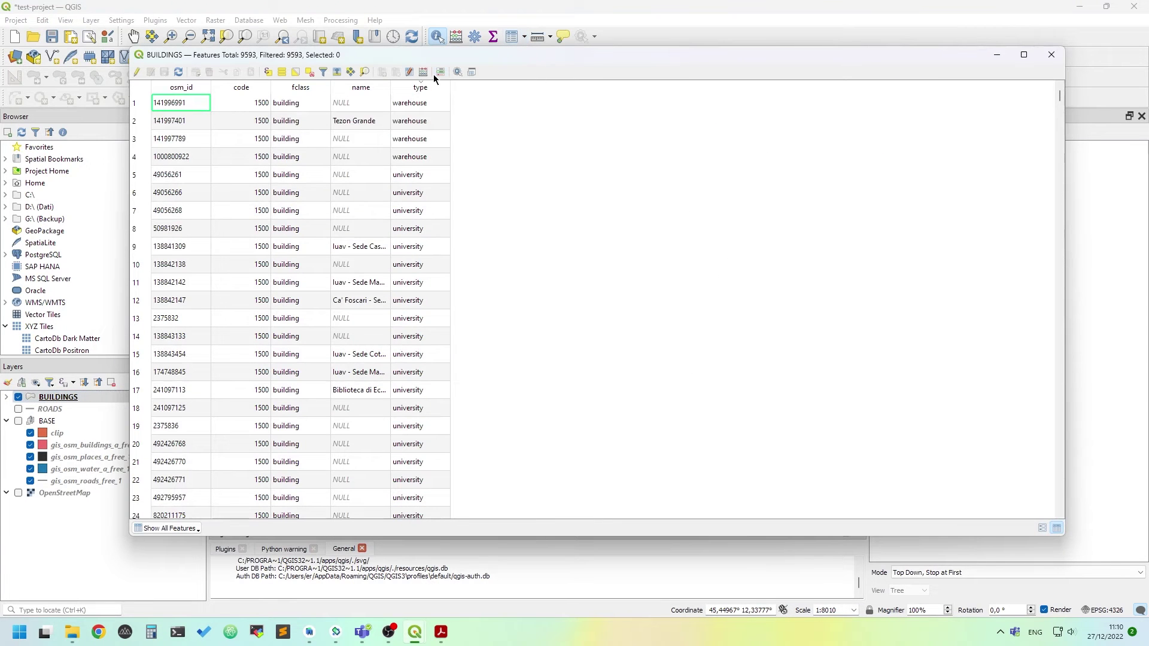
pyautogui.scroll(-15, 478, 131)
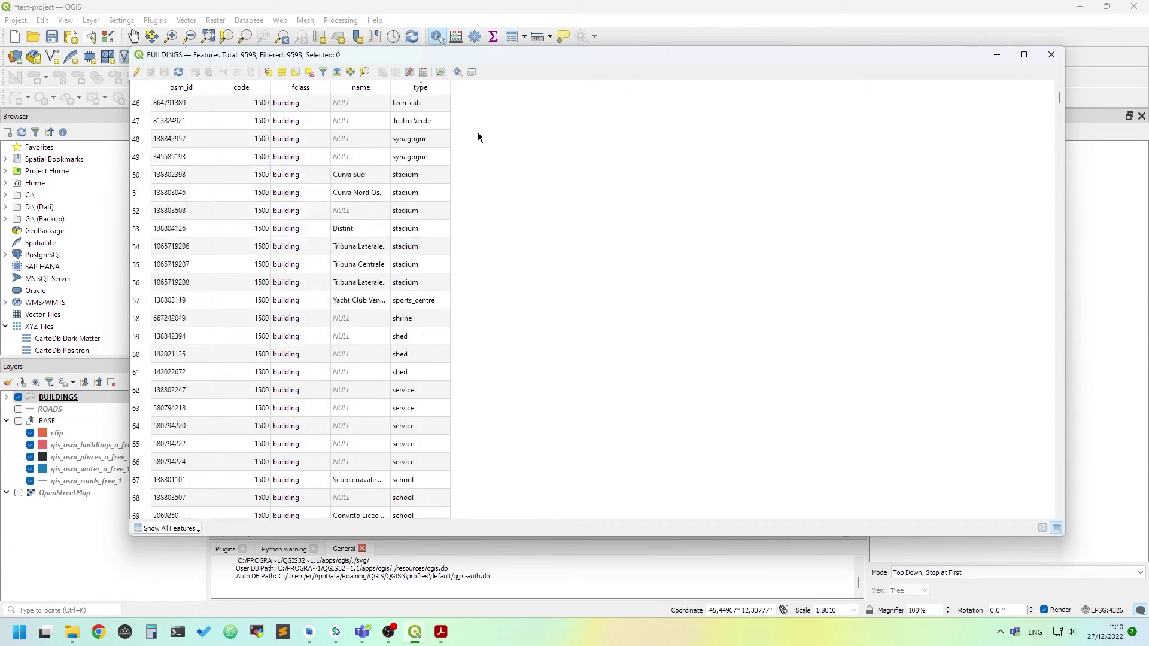
pyautogui.scroll(-20, 485, 148)
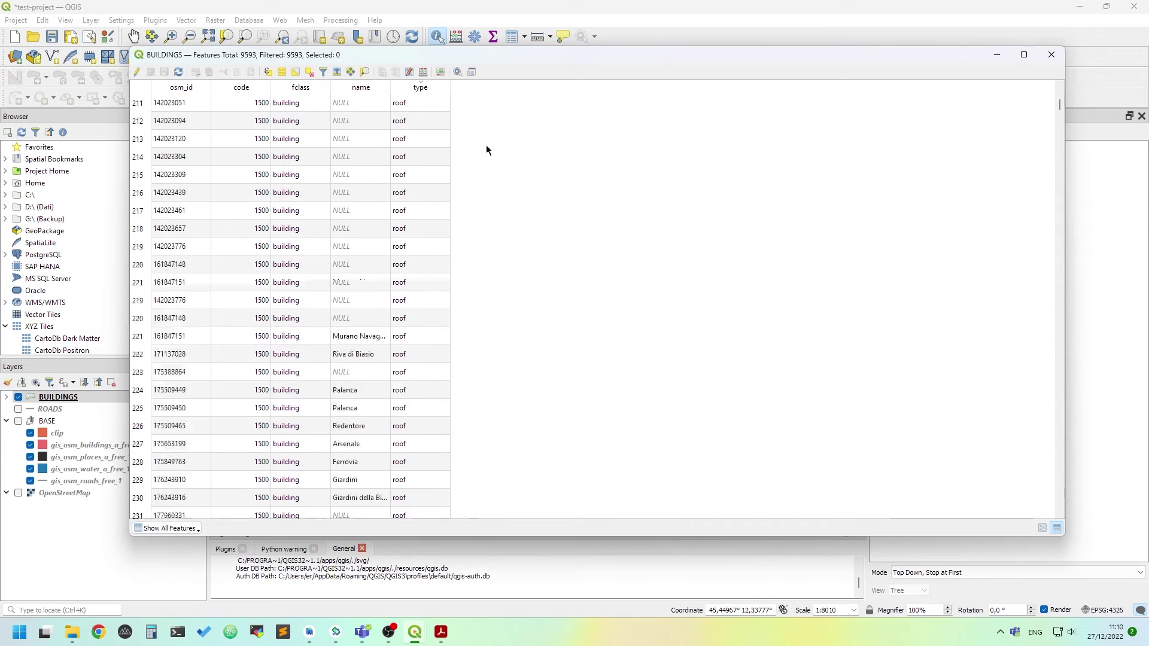
pyautogui.scroll(-20, 488, 126)
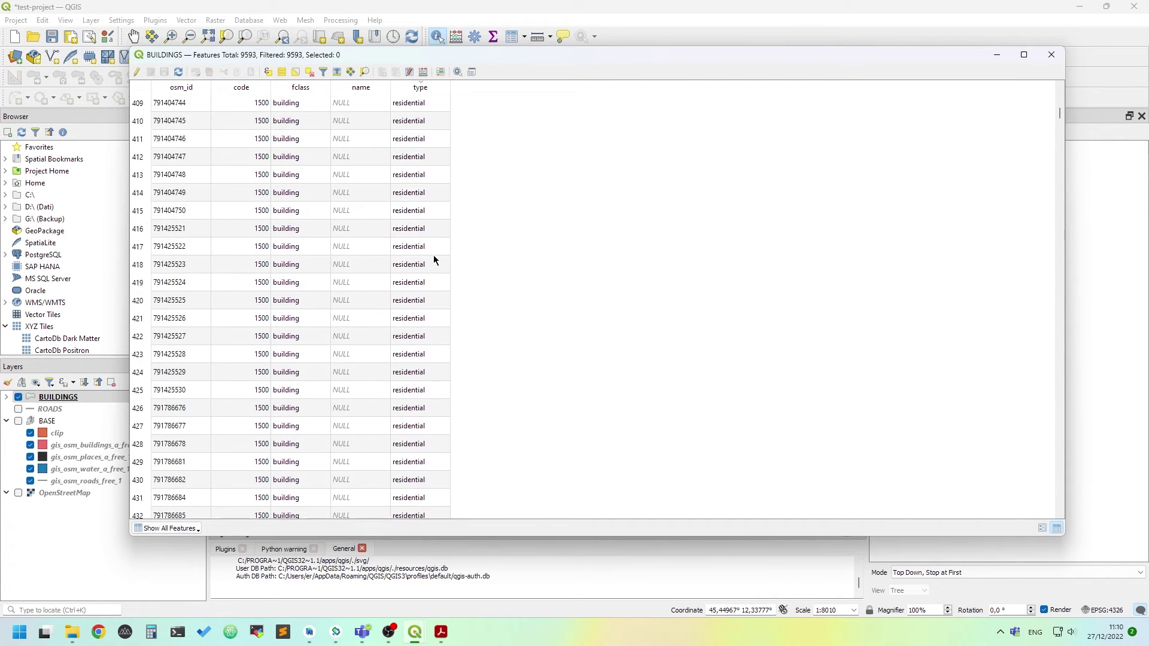
pyautogui.scroll(-20, 432, 249)
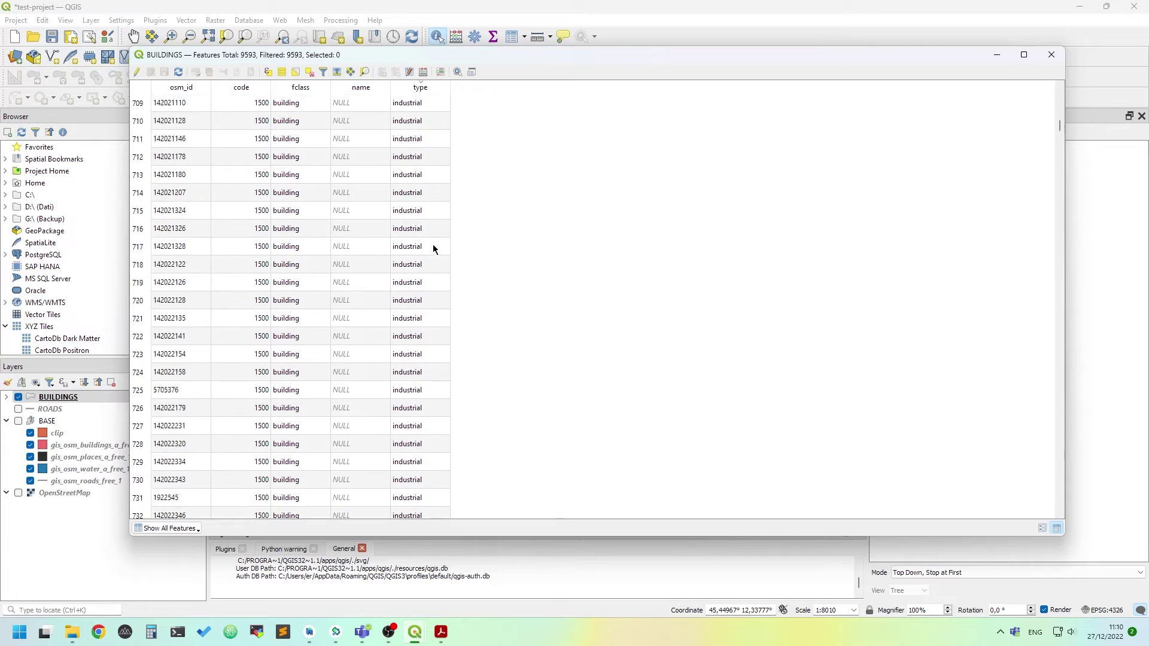
pyautogui.scroll(-2, 444, 251)
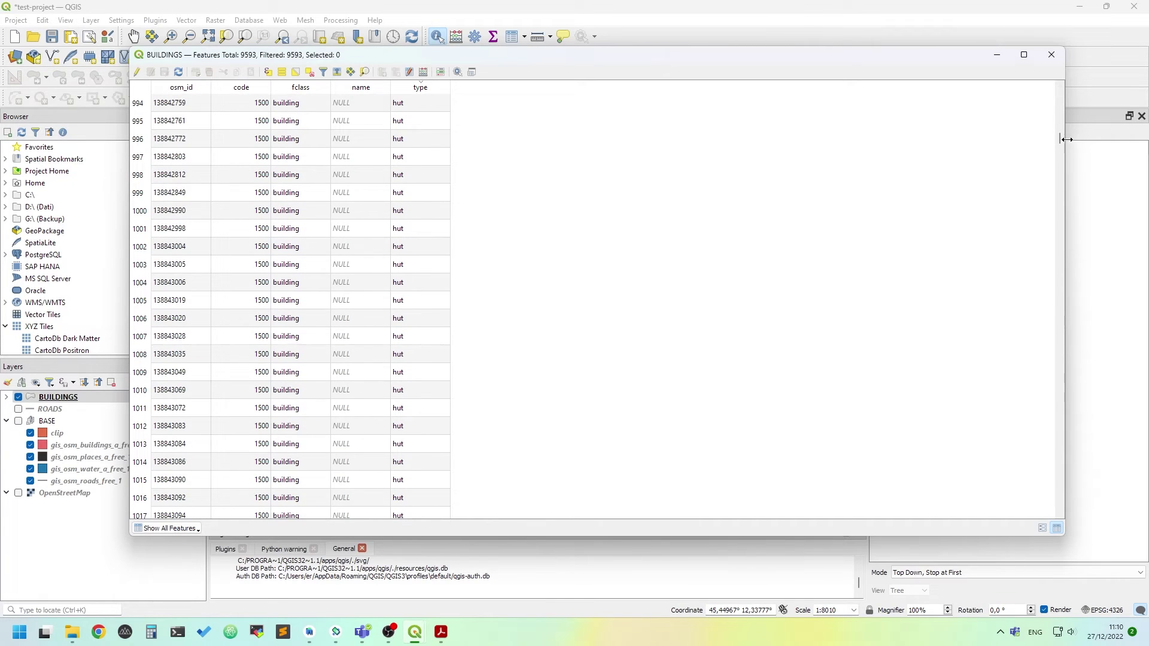
pyautogui.moveTo(1060, 136); pyautogui.dragTo(1057, 112)
pyautogui.scroll(7, 831, 200)
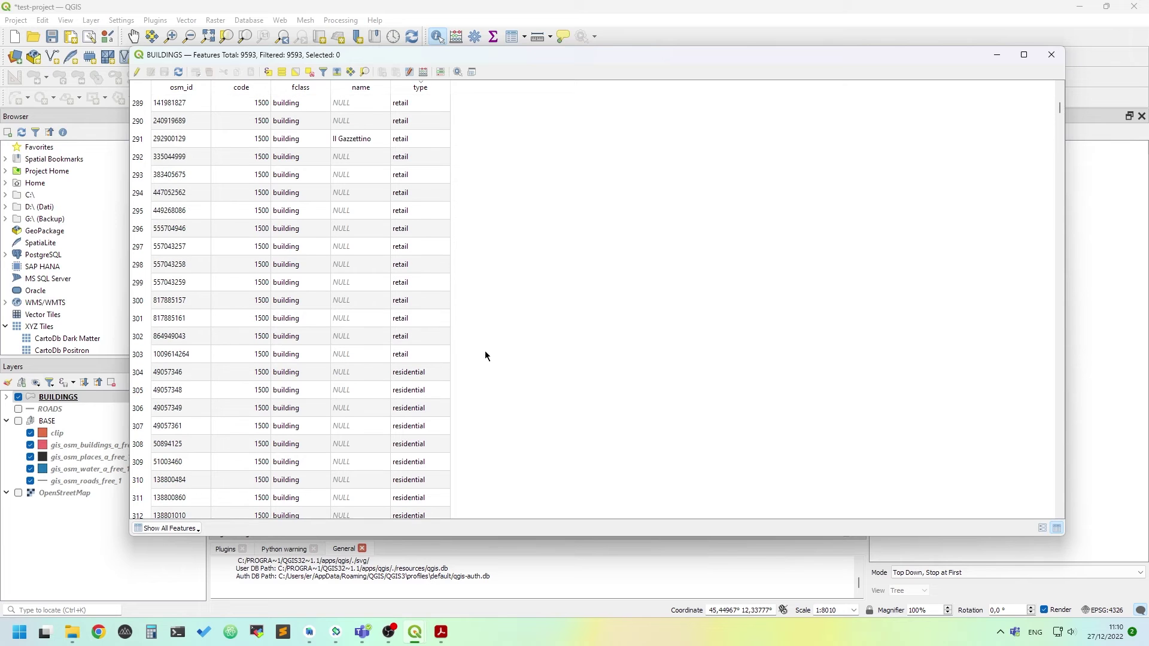
pyautogui.click(1051, 54)
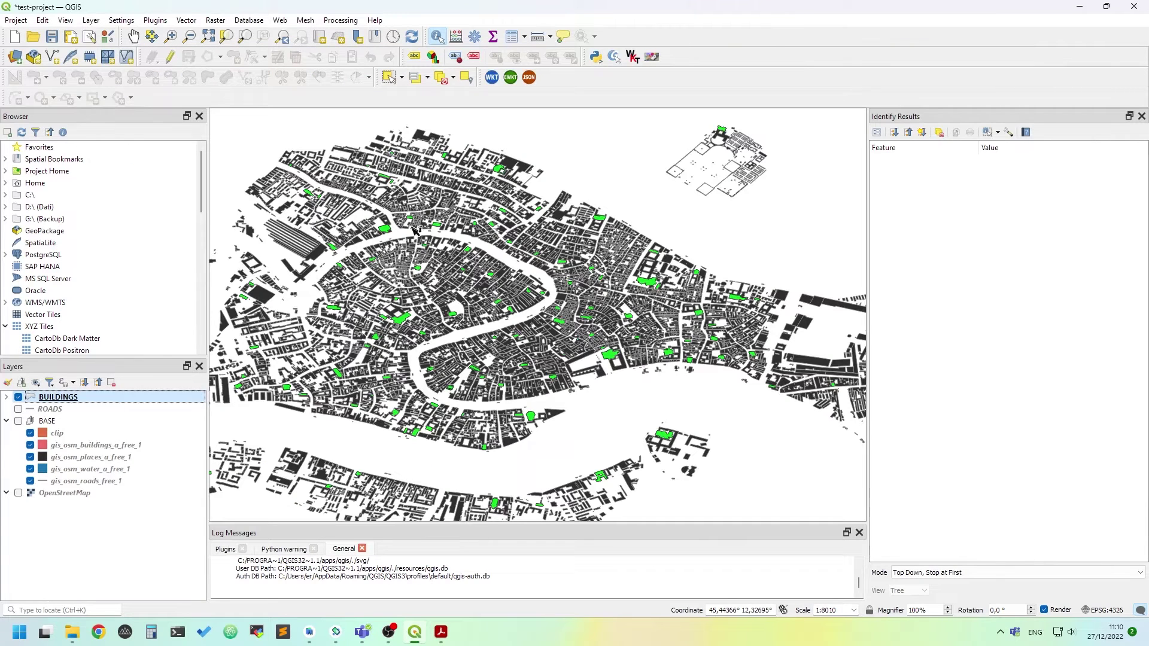
# Wrap the retail and residential conditions each in parentheses, test, and open the expression builder
pyautogui.doubleClick(153, 403)
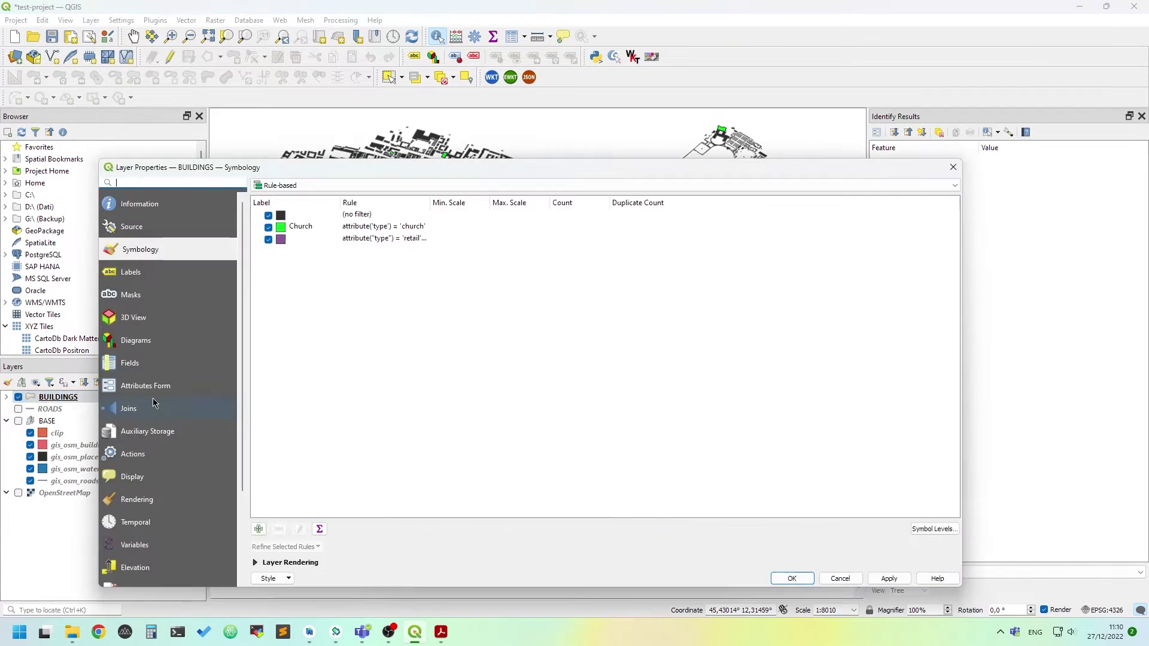
pyautogui.doubleClick(431, 239)
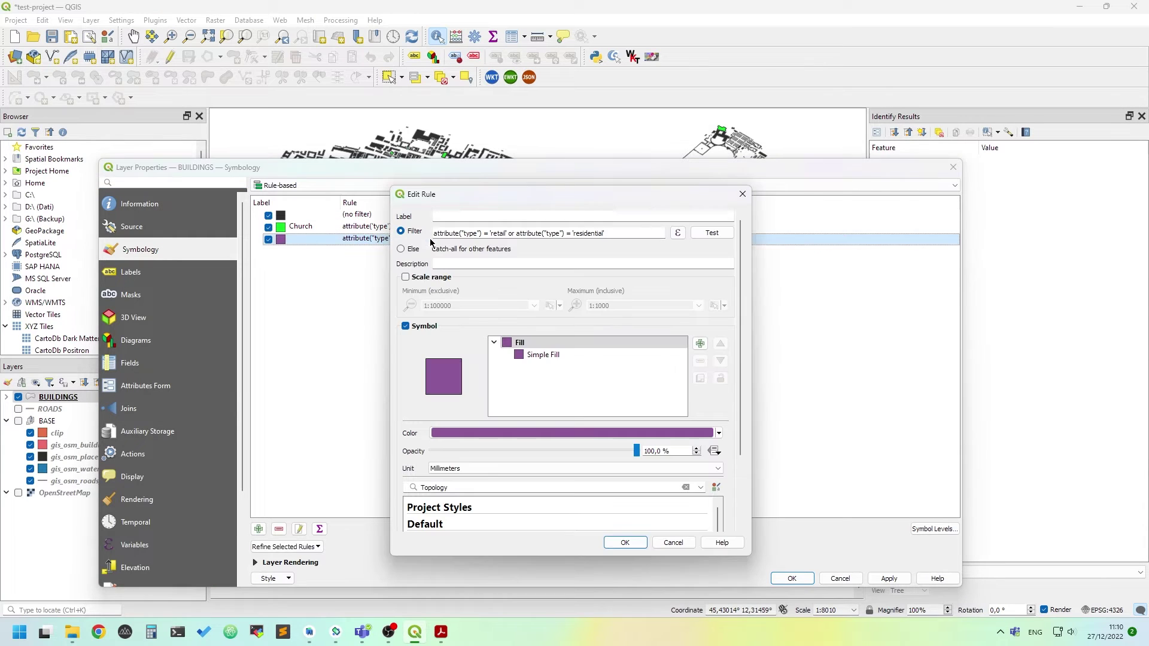
pyautogui.click(509, 233)
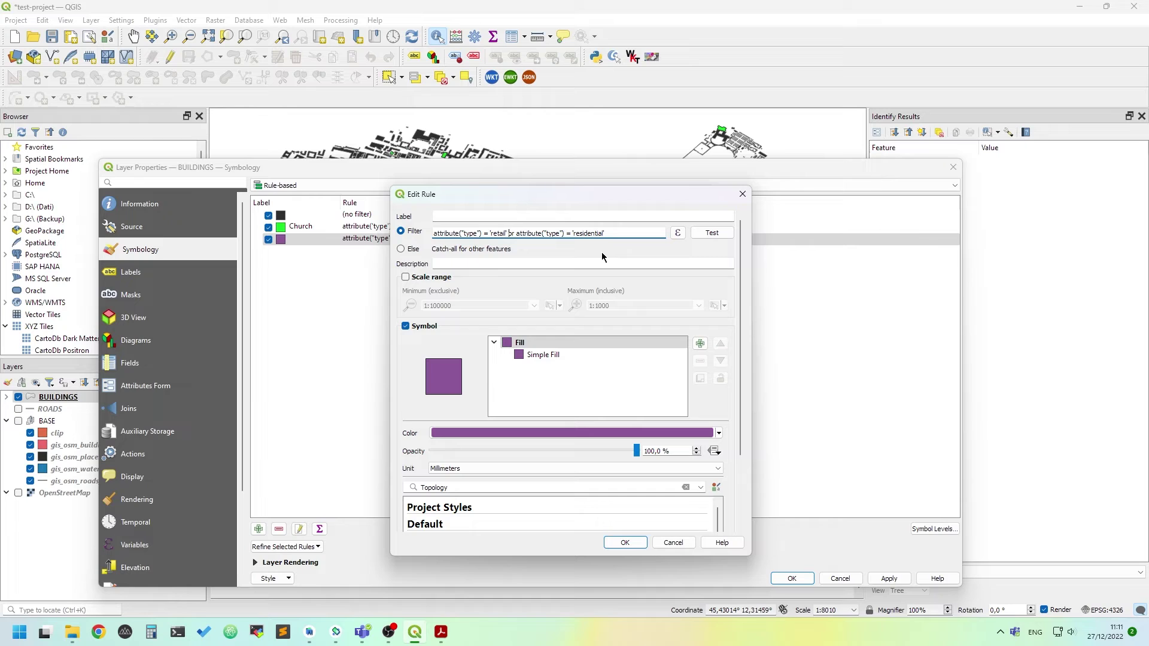
pyautogui.write(')')
pyautogui.press('Home')
pyautogui.write('(')
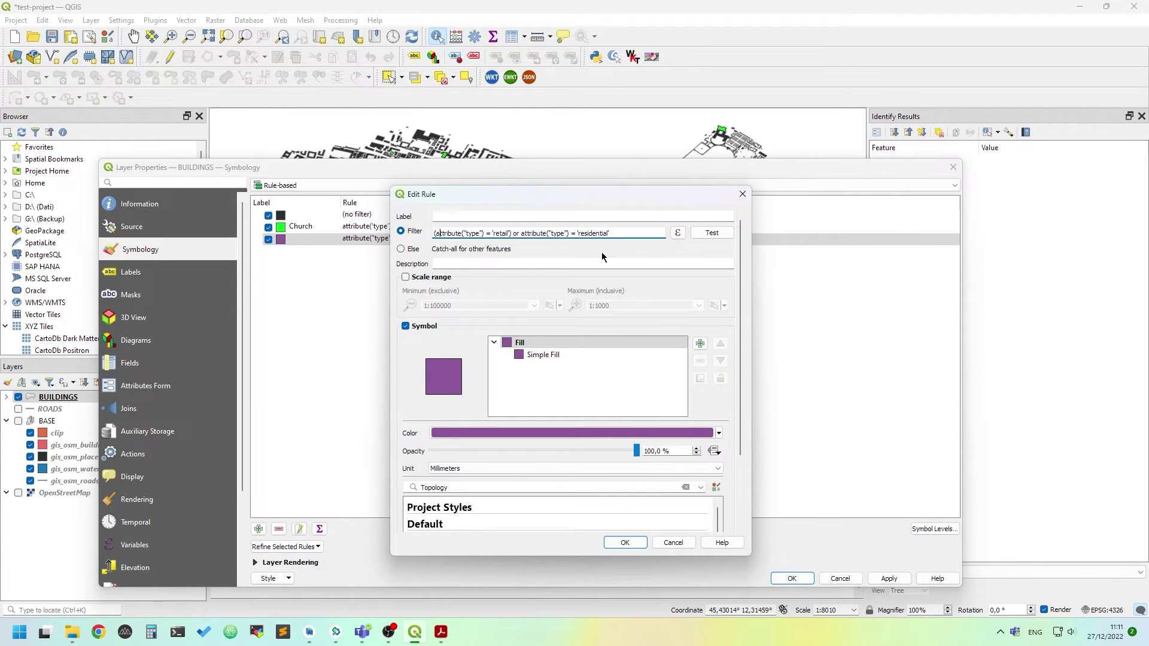
pyautogui.write('(')
pyautogui.click(711, 235)
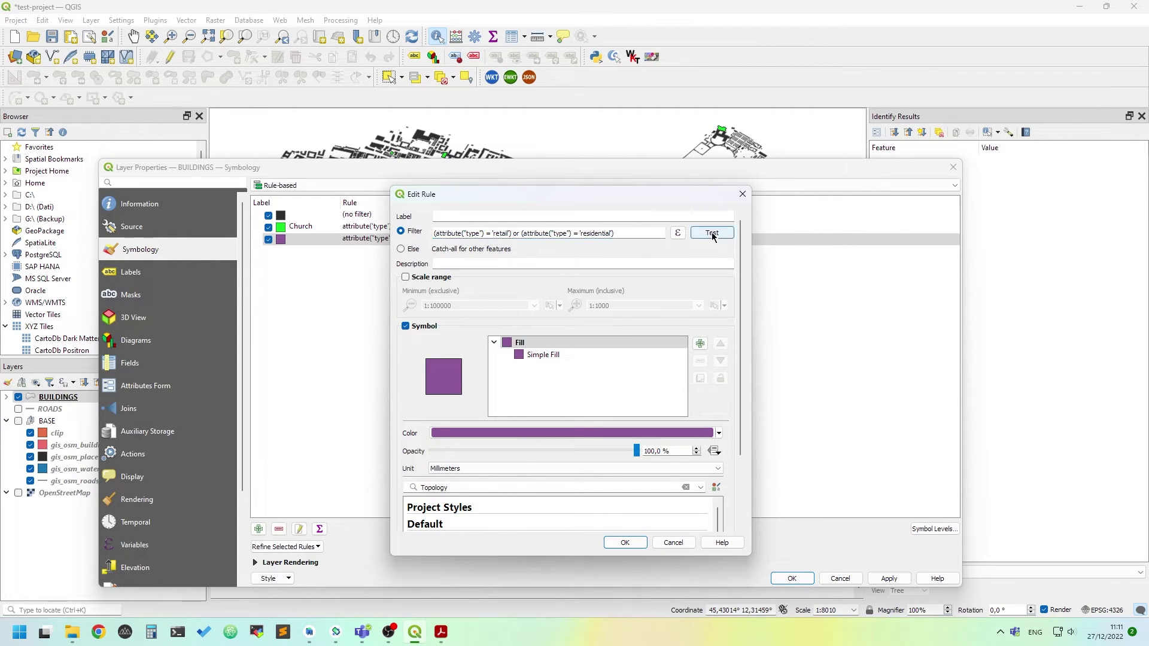
pyautogui.click(606, 395)
pyautogui.moveTo(569, 194); pyautogui.dragTo(682, 173)
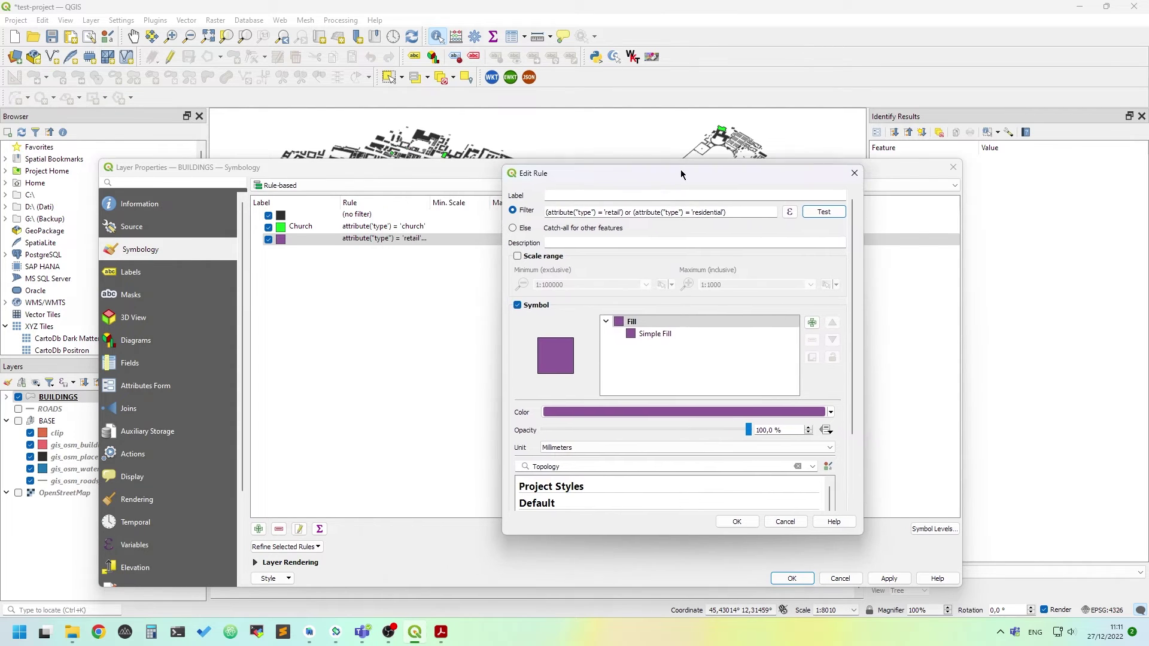
pyautogui.click(791, 213)
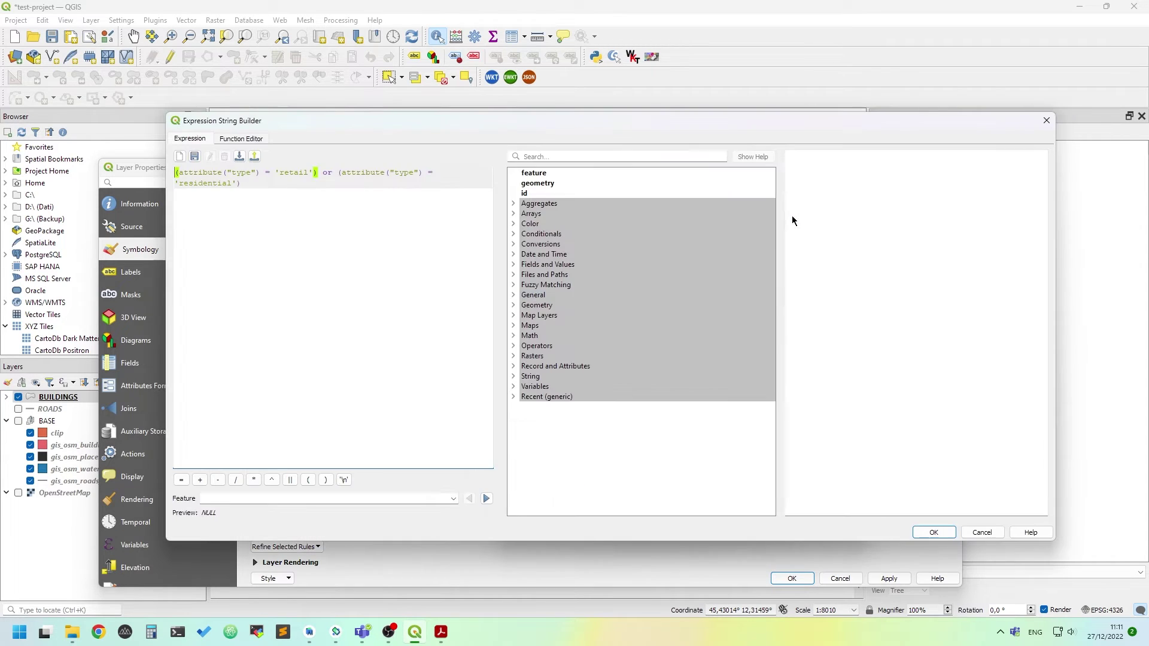
# Preview a feature and change the first condition to attribute('type') with single quotes
pyautogui.click(454, 499)
pyautogui.click(390, 572)
pyautogui.doubleClick(241, 172)
pyautogui.click(325, 219)
pyautogui.click(225, 173)
pyautogui.press('Delete')
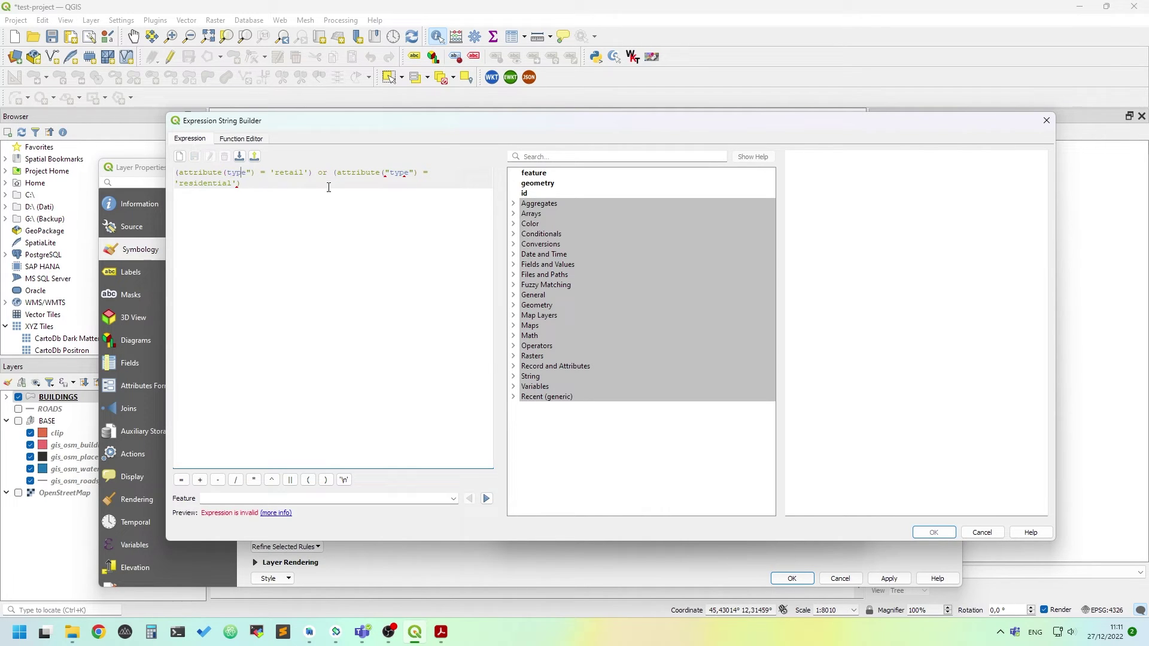
pyautogui.press('Delete')
pyautogui.write("'type'")
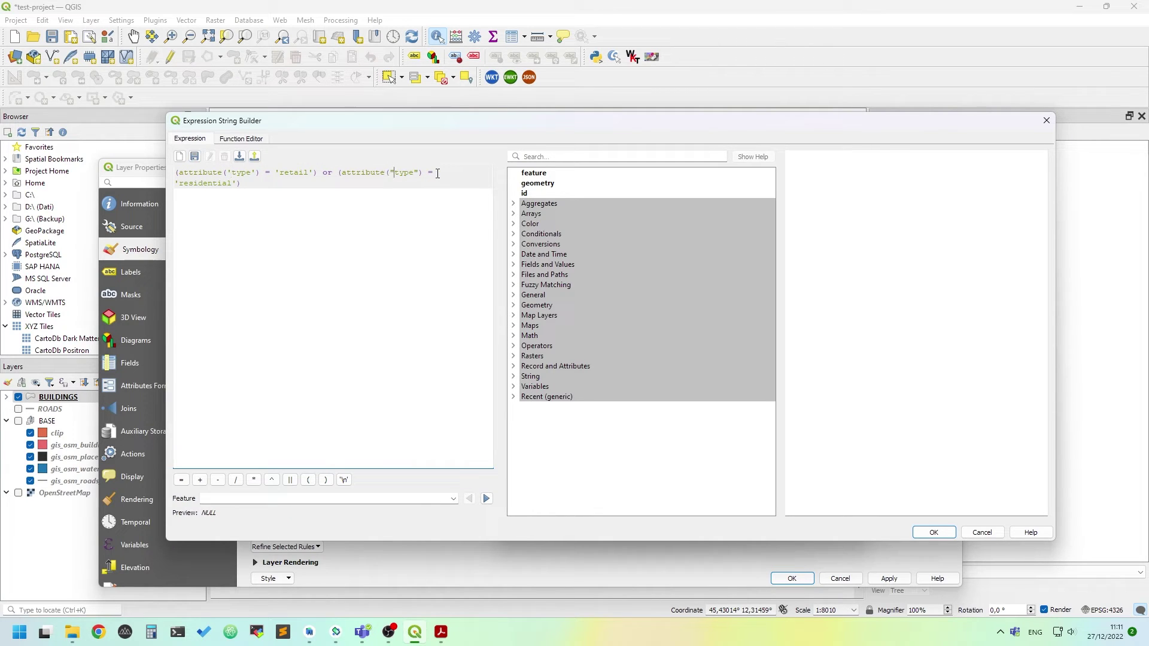
# Change the second condition to attribute('type'), accept, and test for 168 matching features
pyautogui.press('Delete')
pyautogui.write("'")
pyautogui.press('Delete')
pyautogui.press('Delete')
pyautogui.press('Delete')
pyautogui.press('Delete')
pyautogui.press('Delete')
pyautogui.write("'")
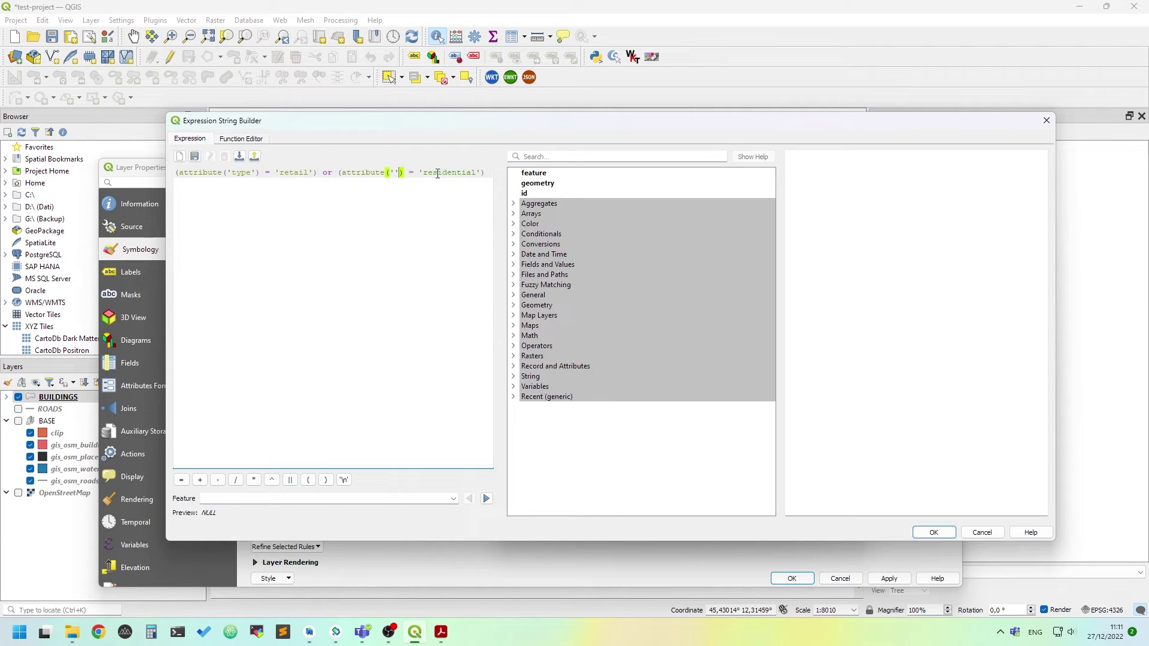
pyautogui.write('typ')
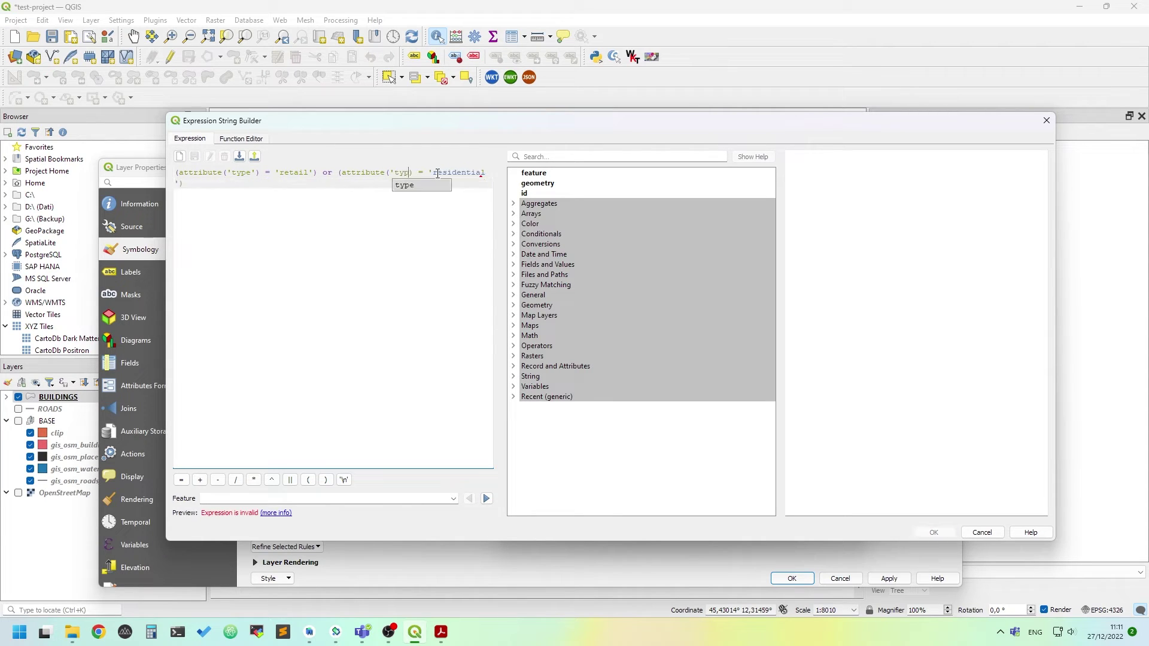
pyautogui.write("e'")
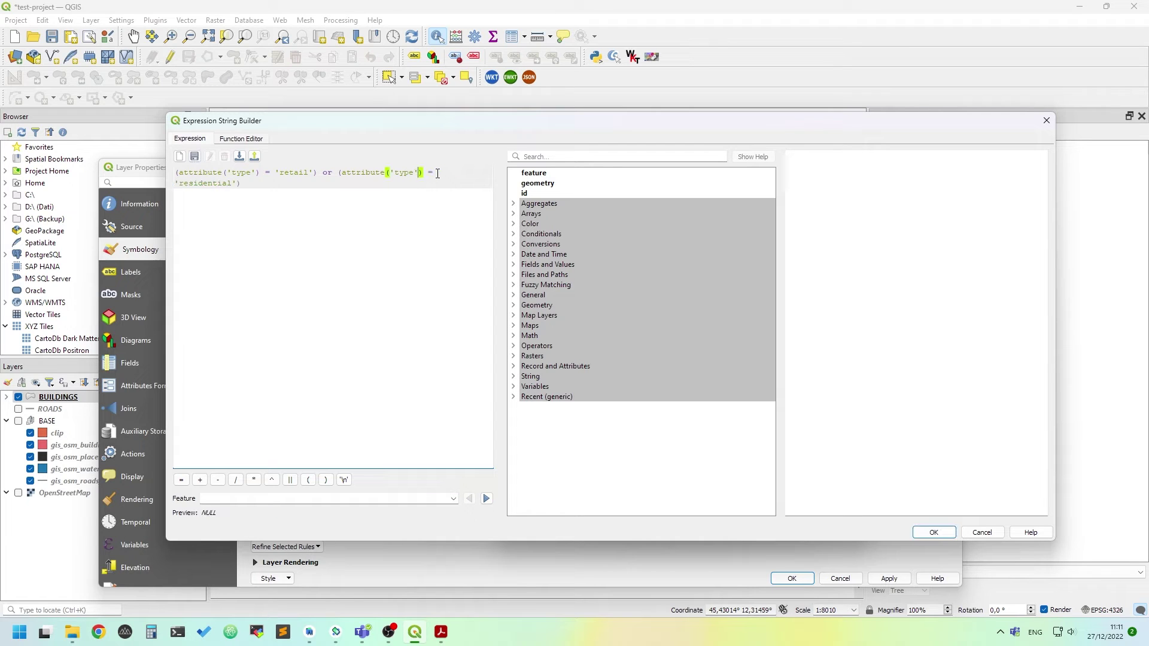
pyautogui.click(438, 173)
pyautogui.click(936, 533)
pyautogui.click(808, 211)
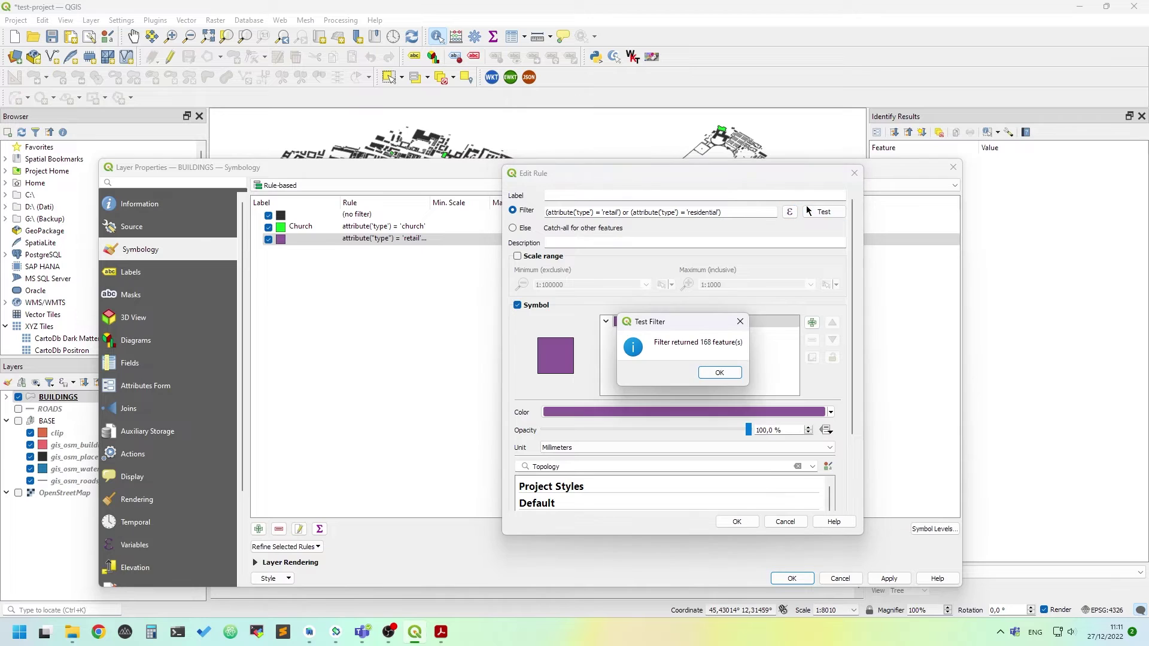
# Label the purple rule 'Retail or residential', save it, and apply the style
pyautogui.click(719, 373)
pyautogui.moveTo(710, 175); pyautogui.dragTo(659, 155)
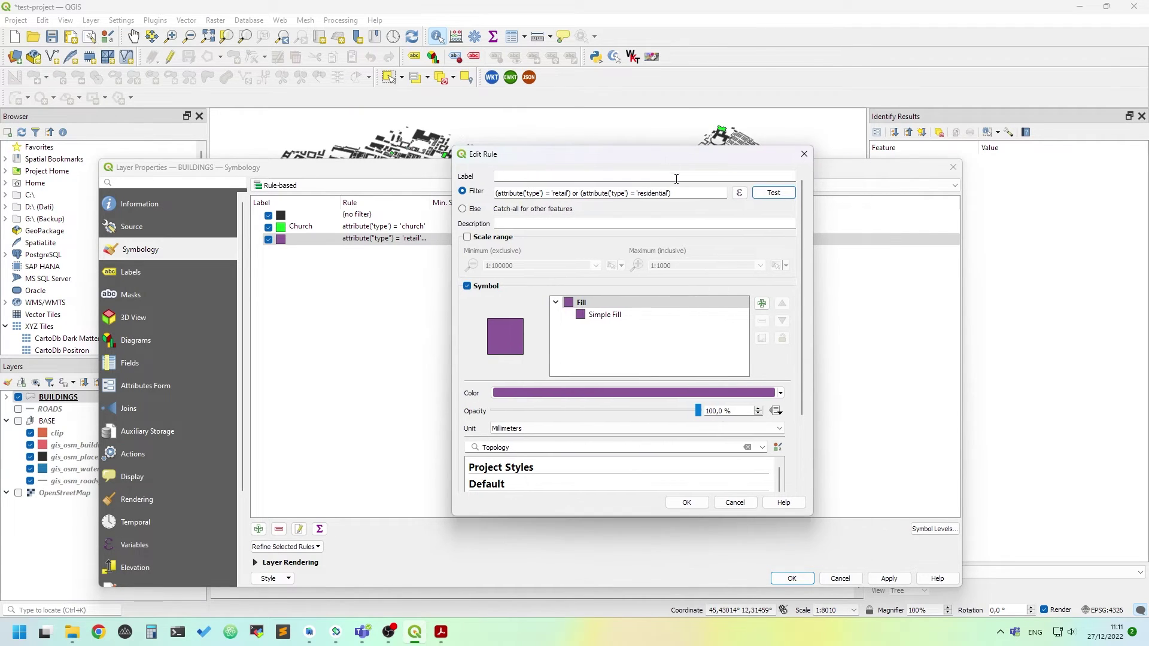
pyautogui.click(676, 180)
pyautogui.write('Retail or residential')
pyautogui.click(702, 504)
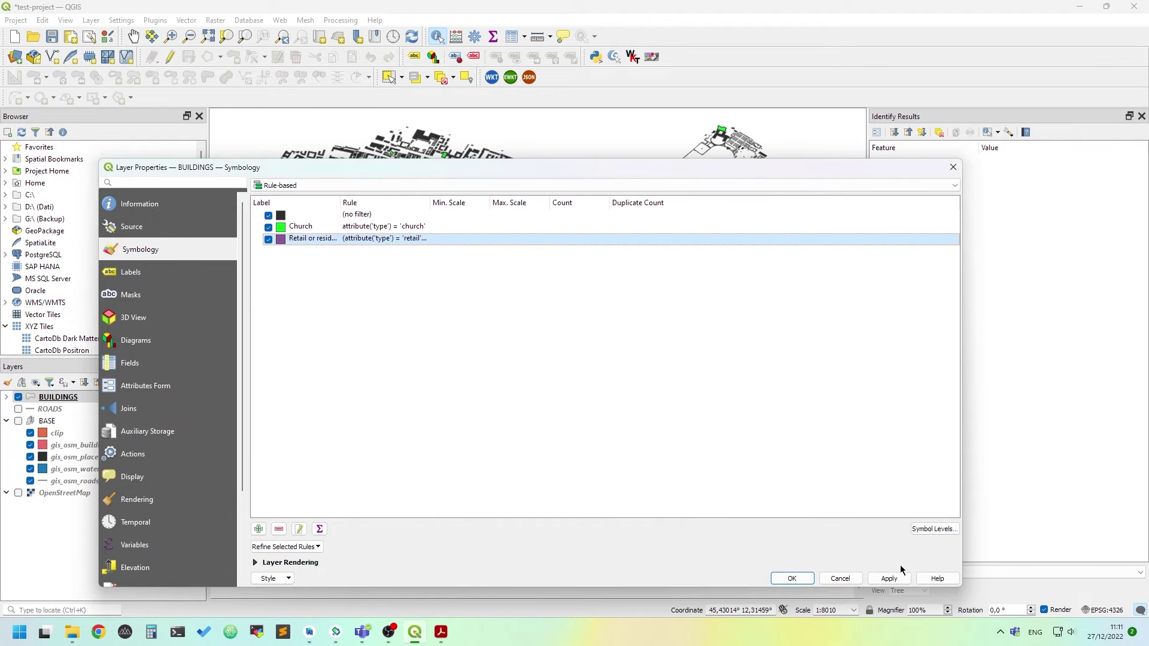
pyautogui.click(889, 578)
pyautogui.moveTo(719, 168); pyautogui.dragTo(760, 131)
pyautogui.click(837, 542)
pyautogui.scroll(2, 567, 306)
pyautogui.scroll(-3, 567, 306)
pyautogui.scroll(3, 616, 513)
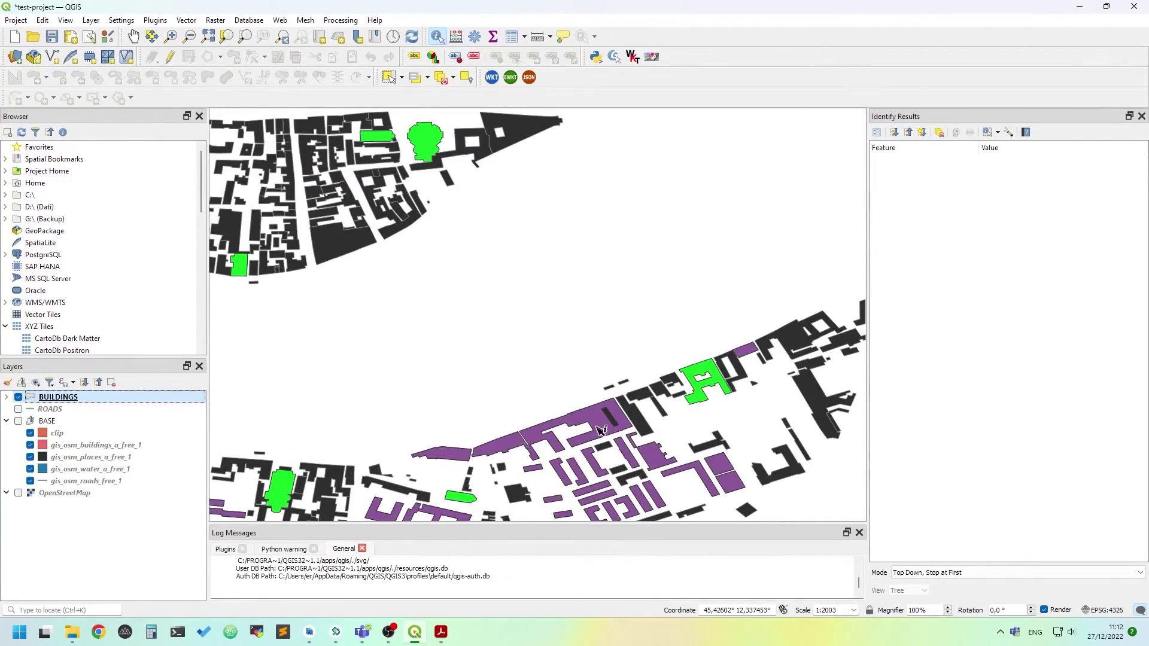
pyautogui.scroll(-2, 603, 422)
pyautogui.scroll(-1, 603, 422)
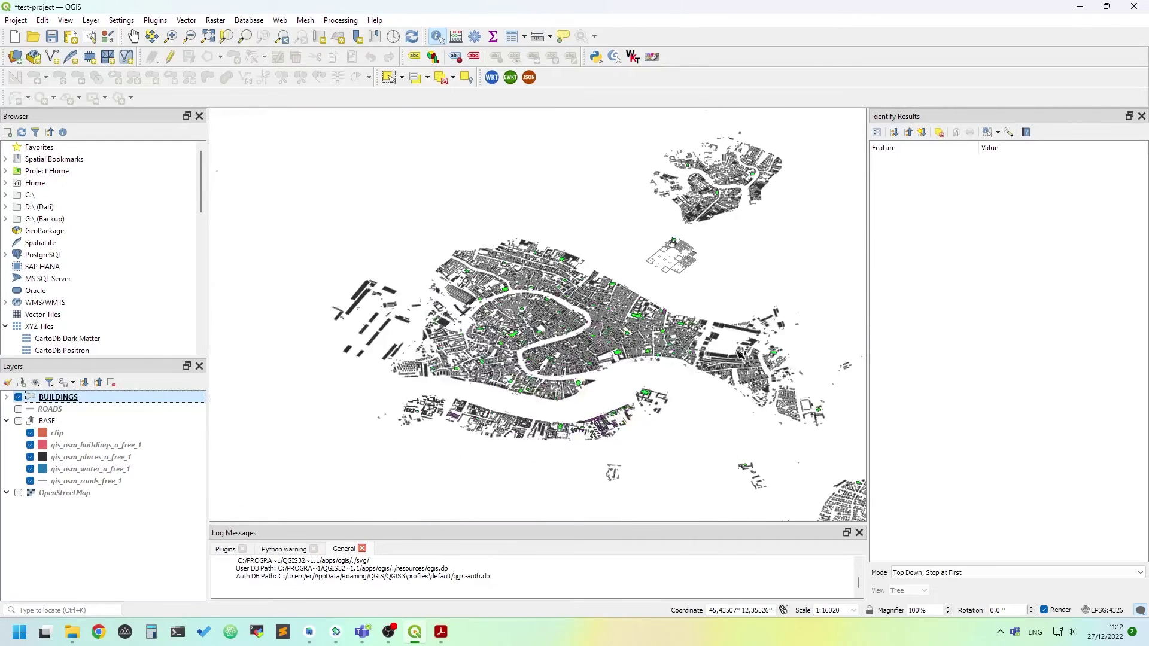
pyautogui.scroll(1, 671, 302)
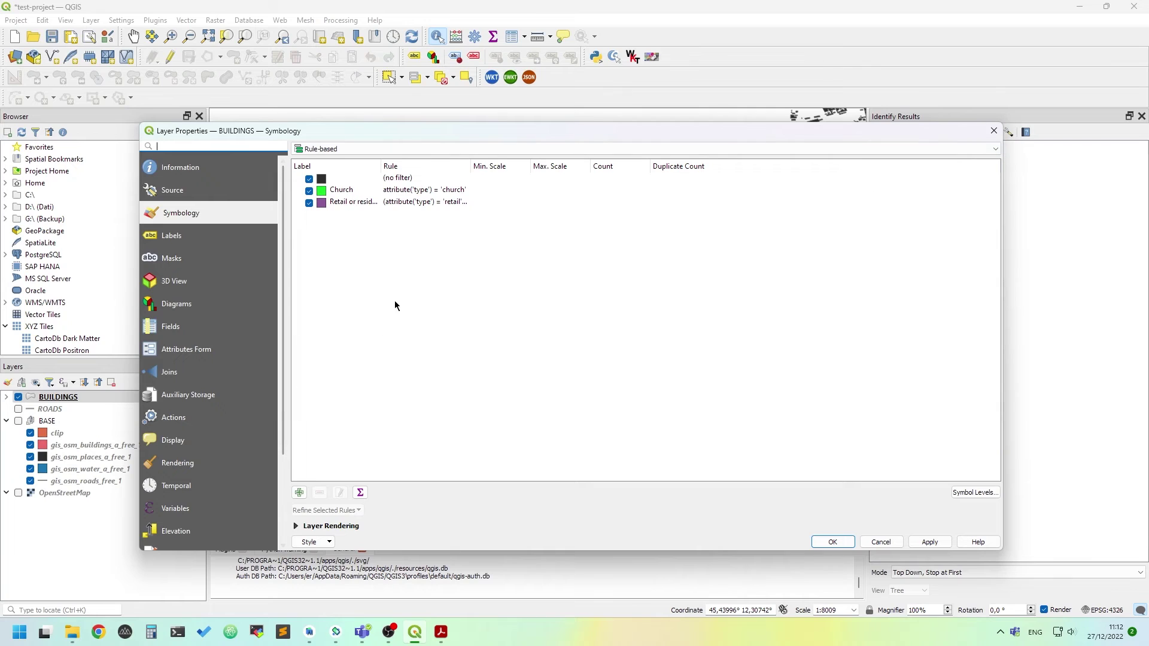
# Keep the Rule-based renderer selected and confirm the BUILDINGS Layer Properties with OK
pyautogui.click(409, 149)
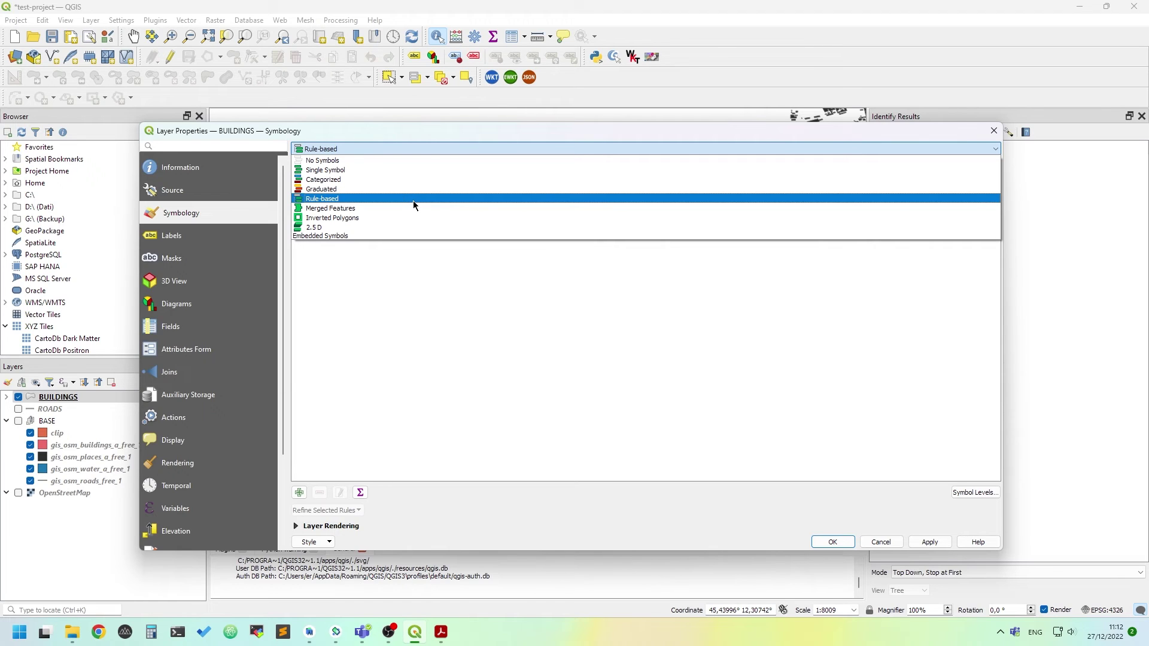
pyautogui.click(389, 336)
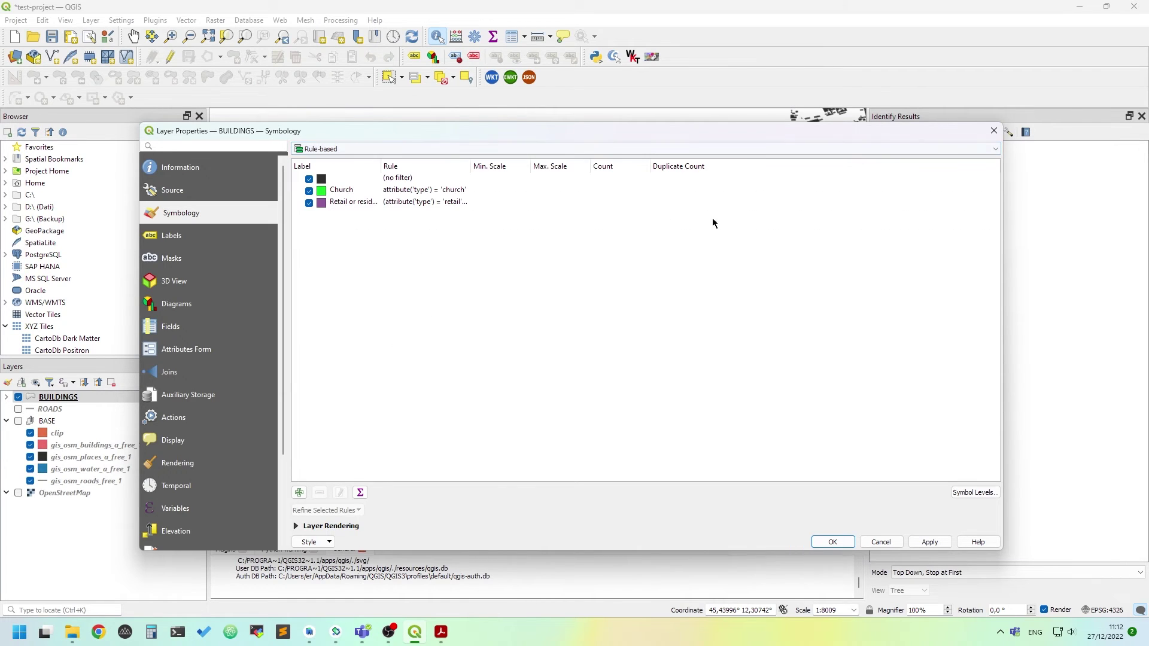
pyautogui.click(833, 542)
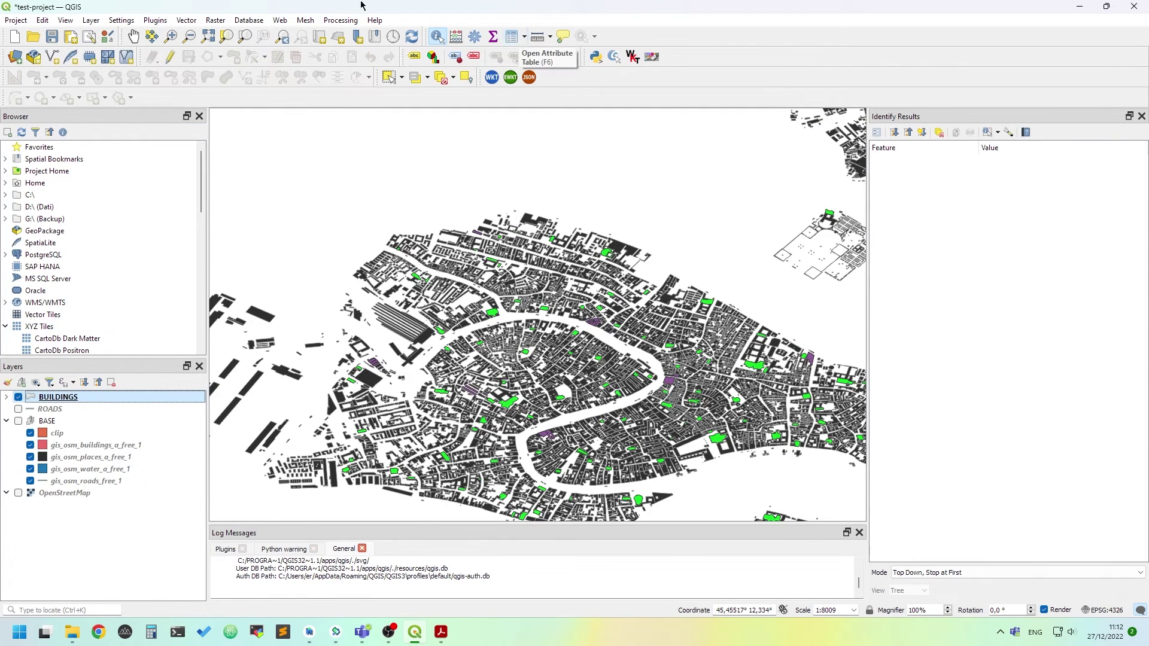
# Open the List Unique Values tool with BUILDINGS as the input layer
pyautogui.click(206, 20)
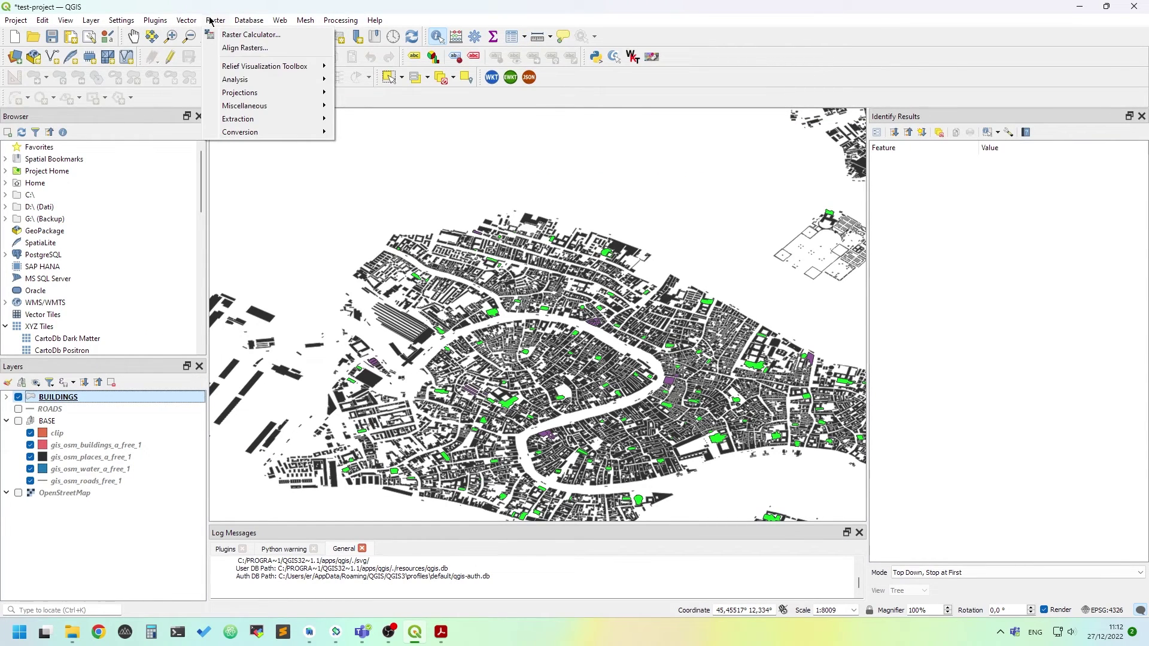
pyautogui.moveTo(186, 20)
pyautogui.moveTo(233, 60)
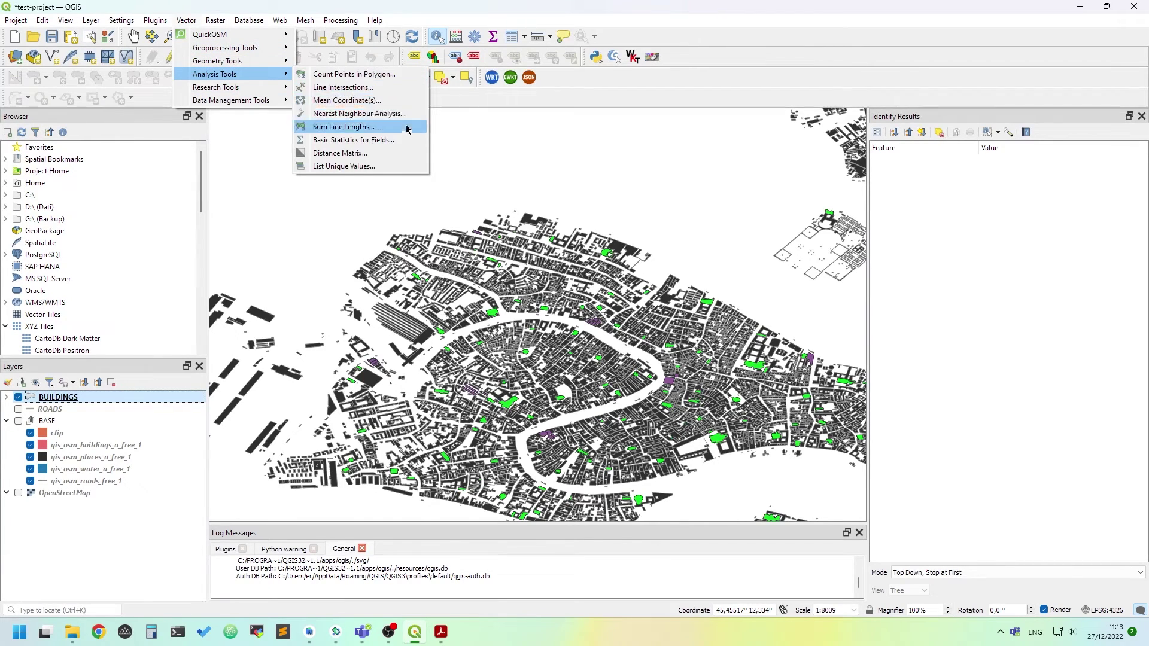
pyautogui.click(401, 170)
pyautogui.click(438, 135)
pyautogui.click(438, 135)
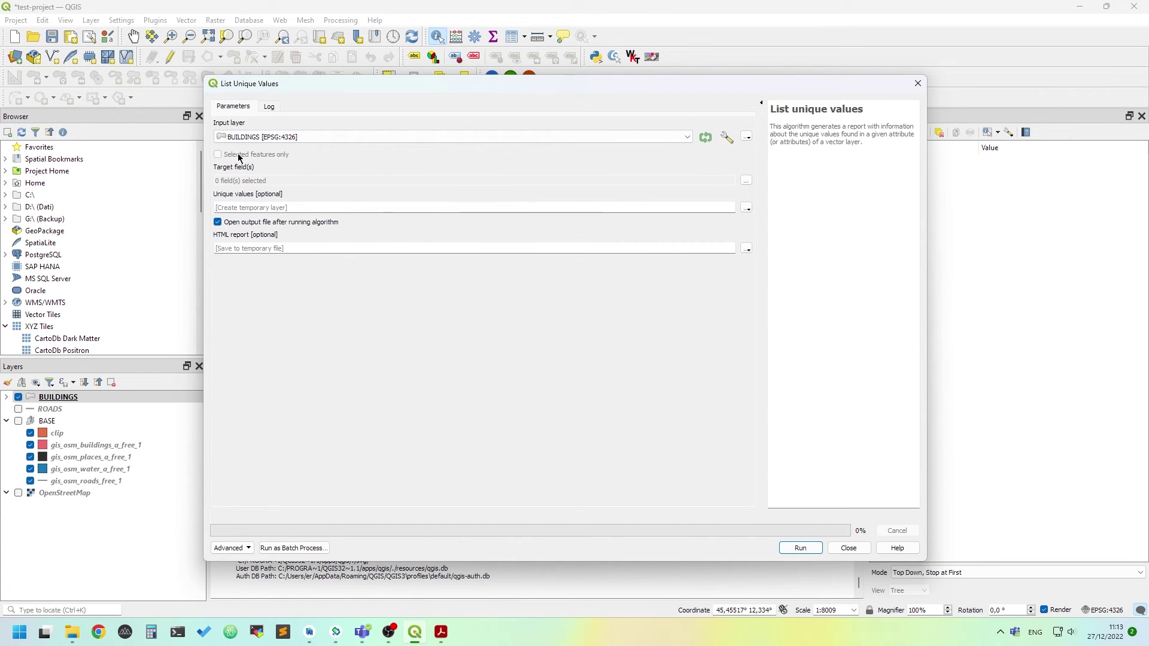
# Set 'type' as the target field and run the tool, finding 54 unique values
pyautogui.click(746, 180)
pyautogui.click(225, 182)
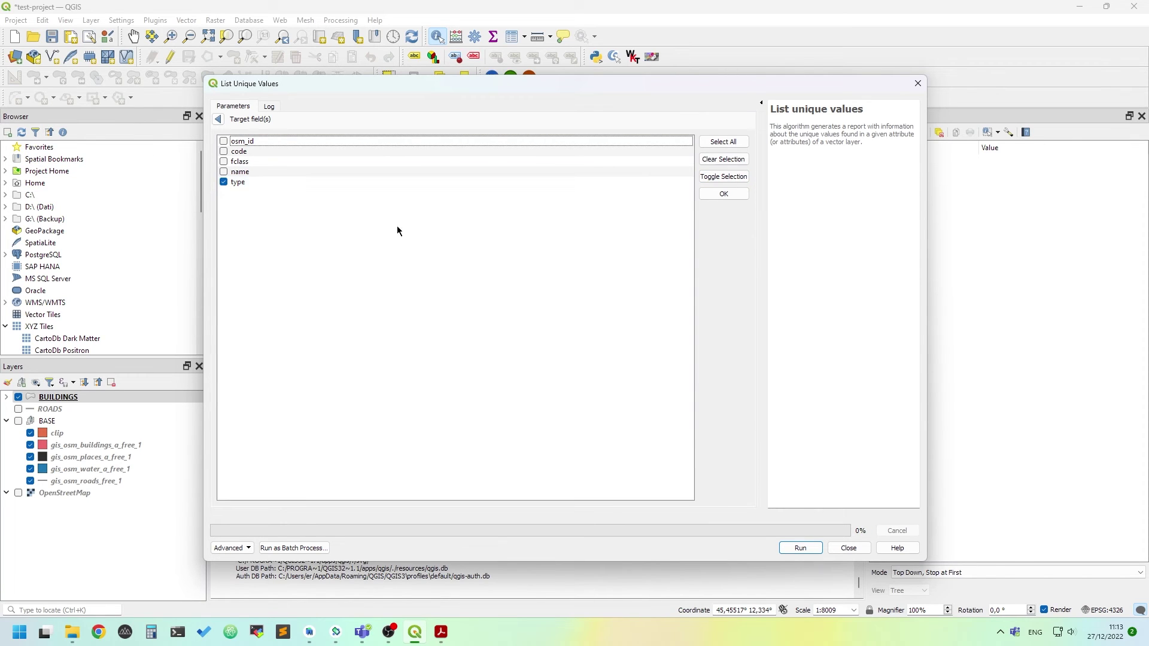
pyautogui.click(726, 195)
pyautogui.click(802, 547)
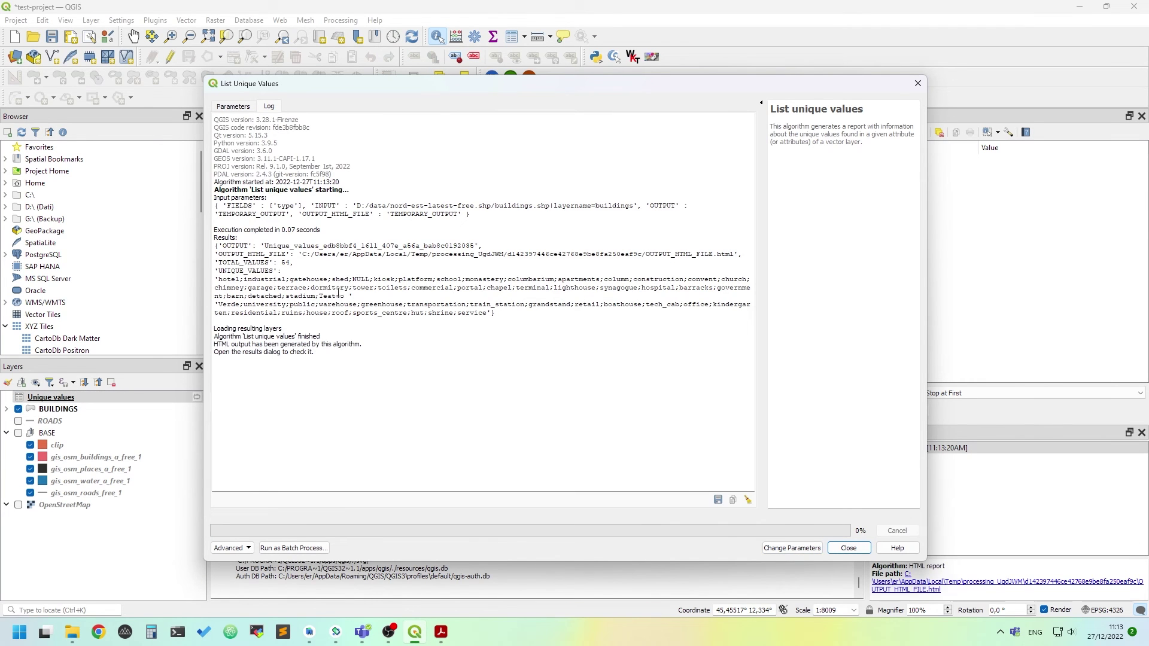
# Review the unique type values in the log, such as tower, then close the List Unique Values dialog
pyautogui.moveTo(218, 279); pyautogui.dragTo(538, 314)
pyautogui.click(542, 315)
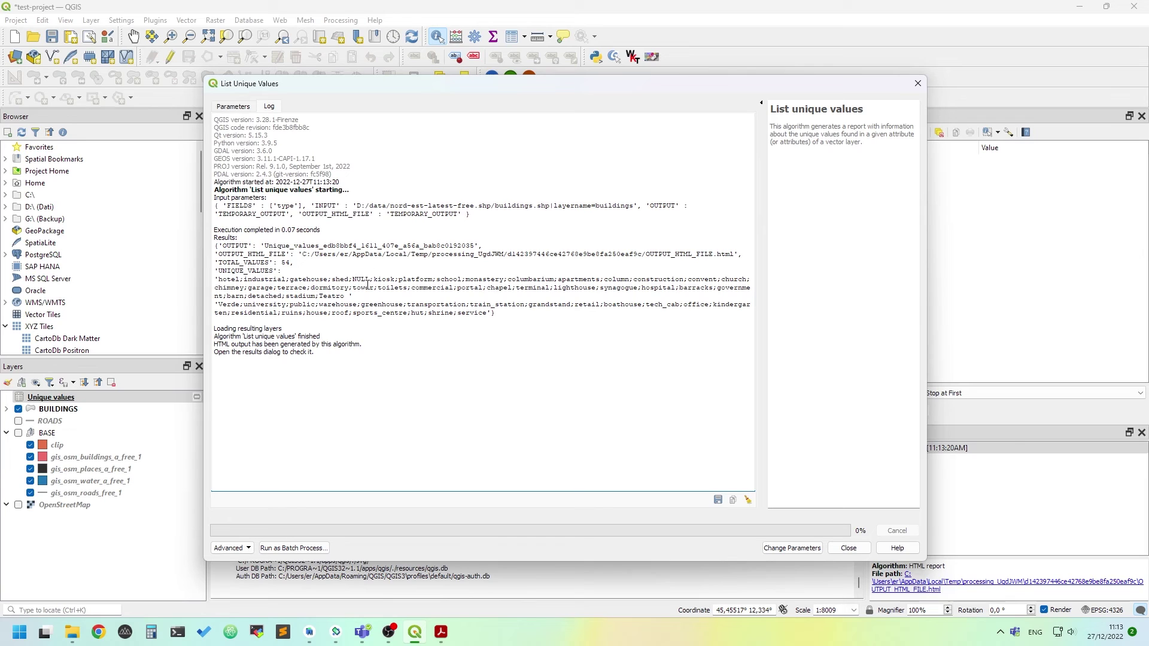
pyautogui.doubleClick(364, 288)
pyautogui.click(388, 275)
pyautogui.click(850, 548)
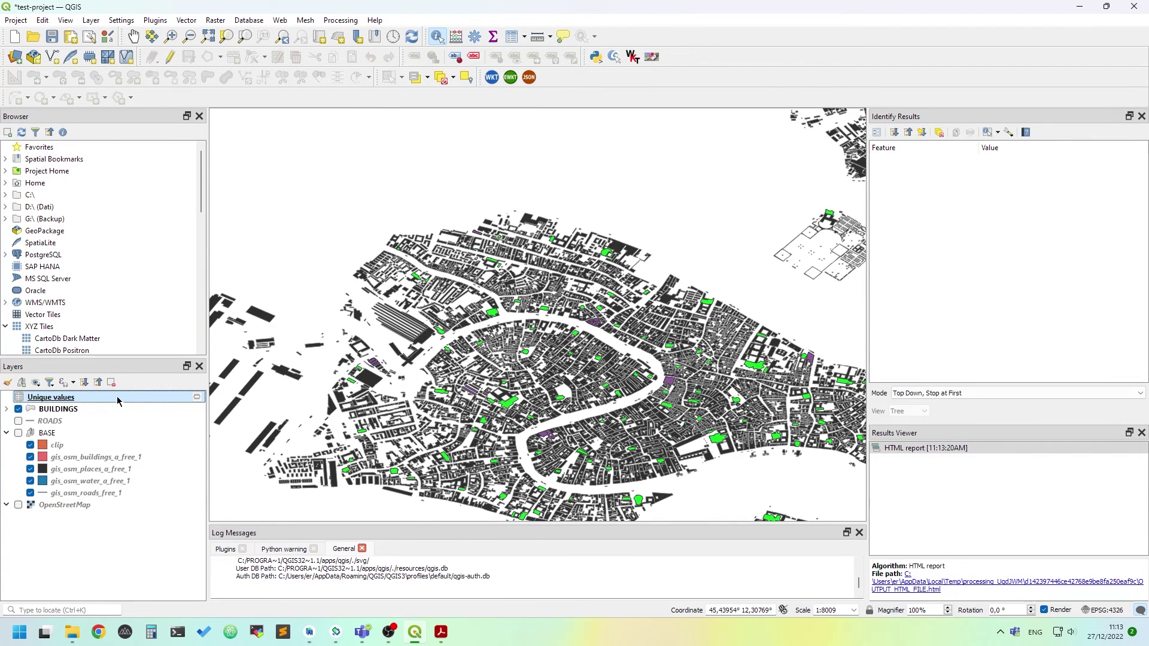
pyautogui.doubleClick(118, 398)
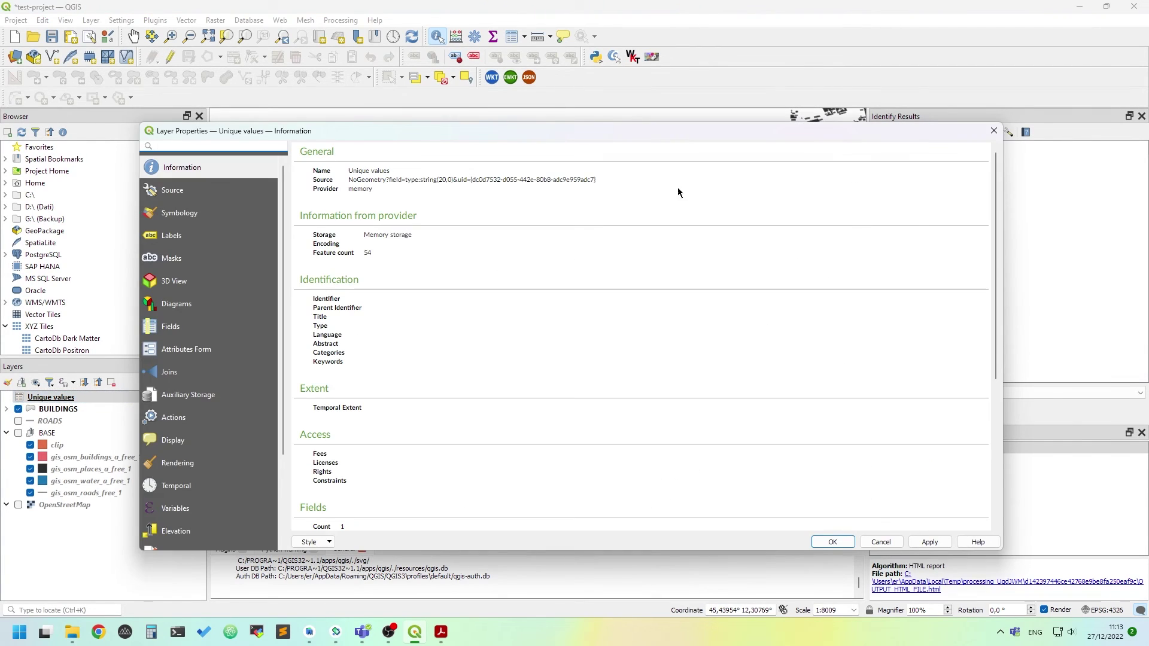
pyautogui.click(994, 131)
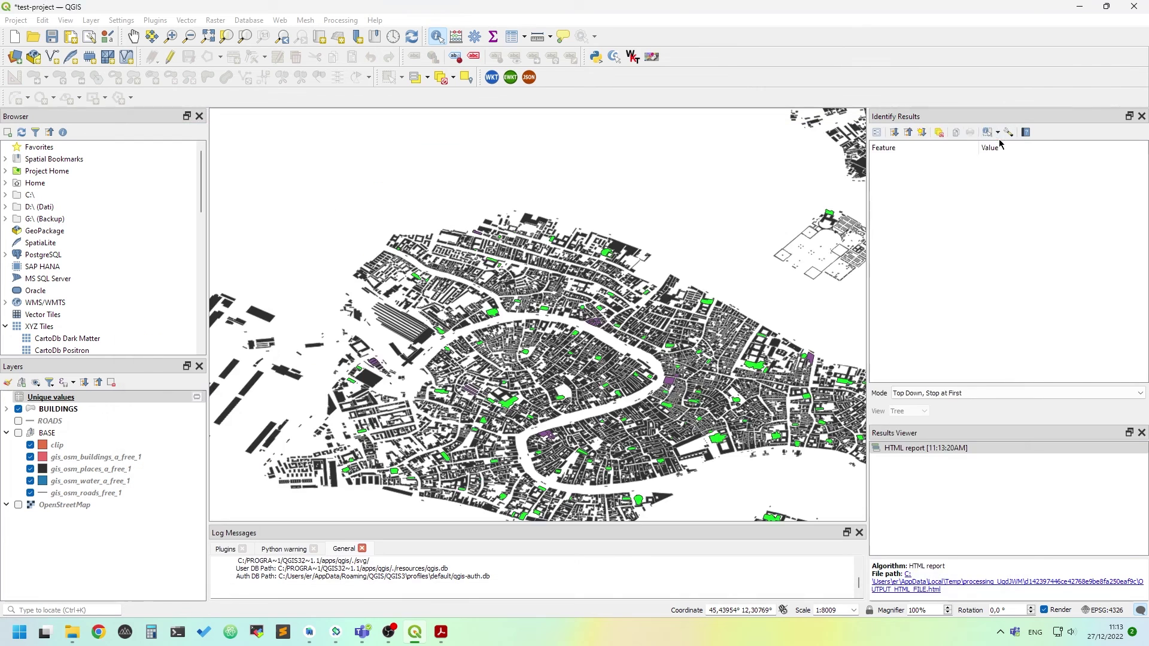
pyautogui.click(509, 36)
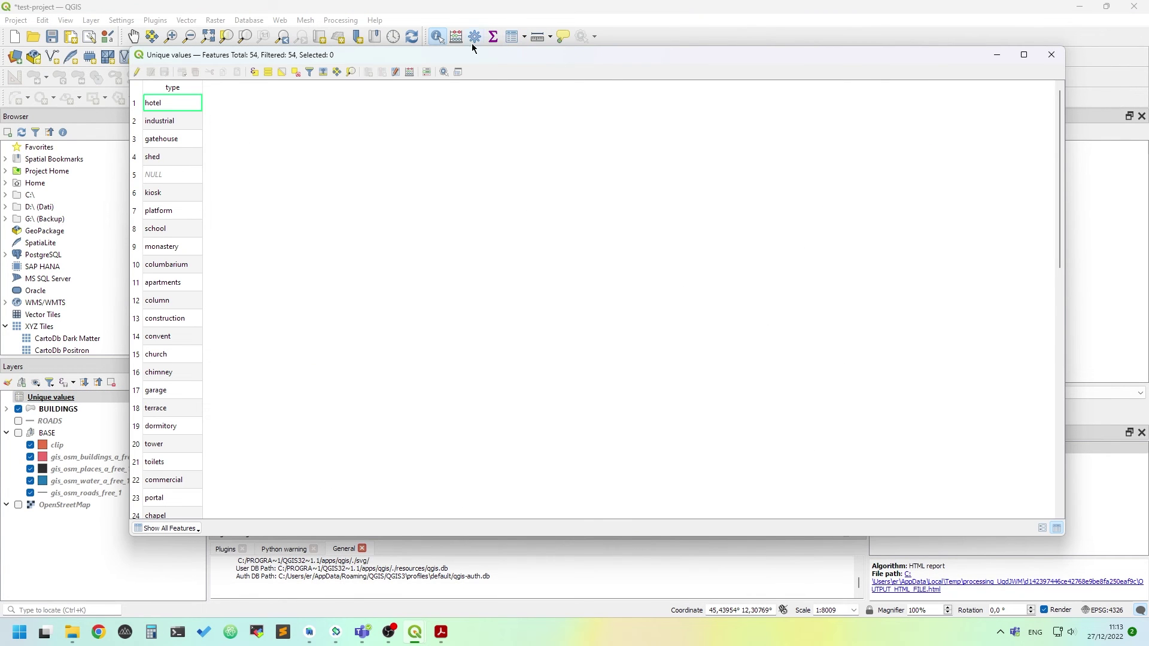
pyautogui.moveTo(464, 58); pyautogui.dragTo(455, 45)
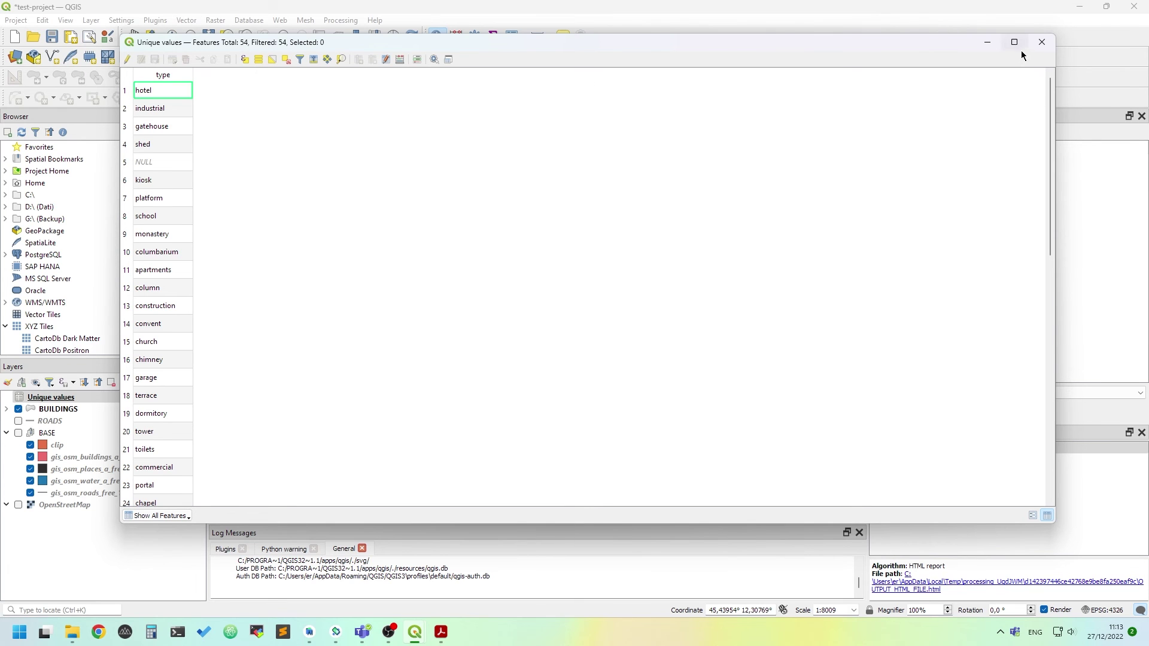
pyautogui.click(1043, 48)
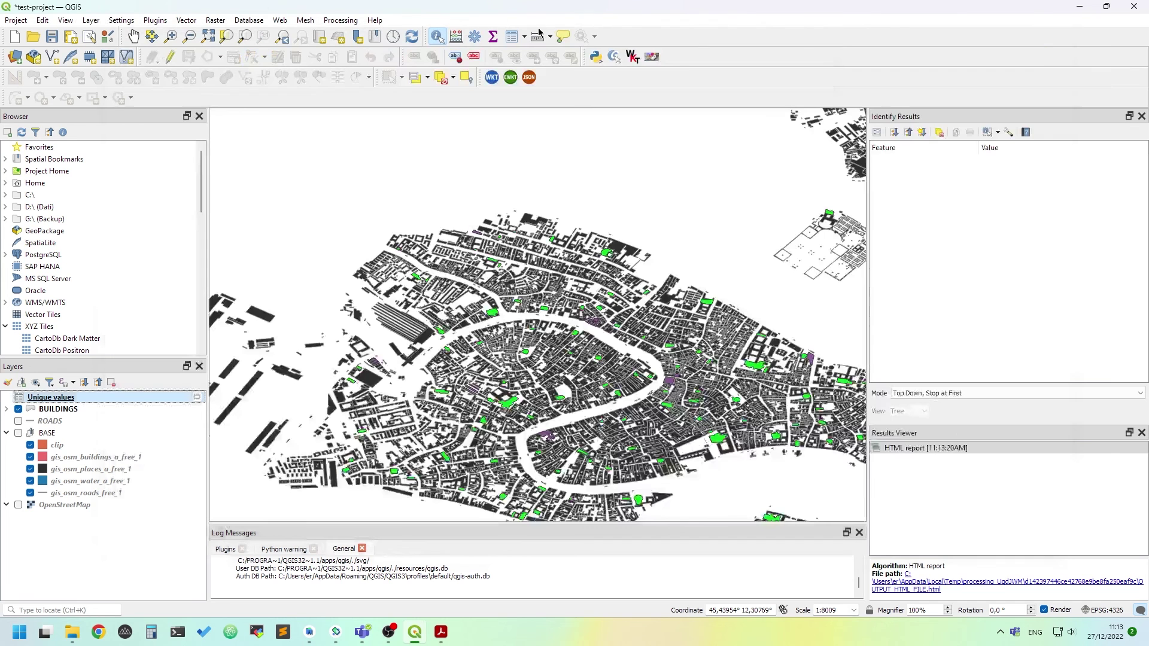
pyautogui.rightClick(119, 397)
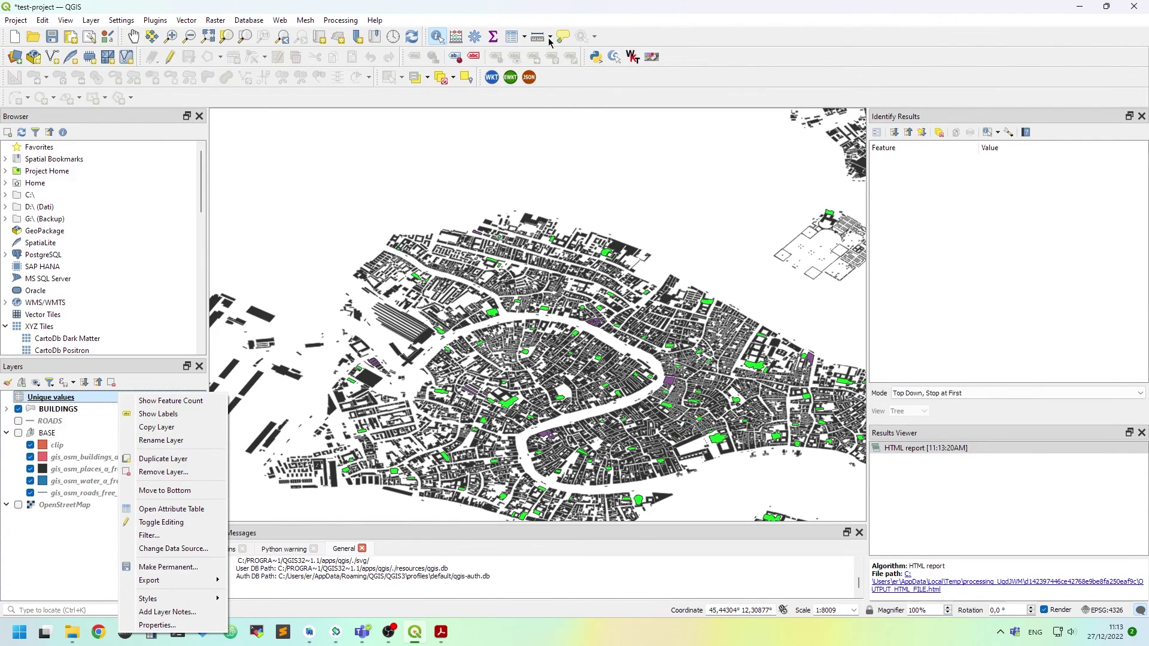
pyautogui.click(214, 514)
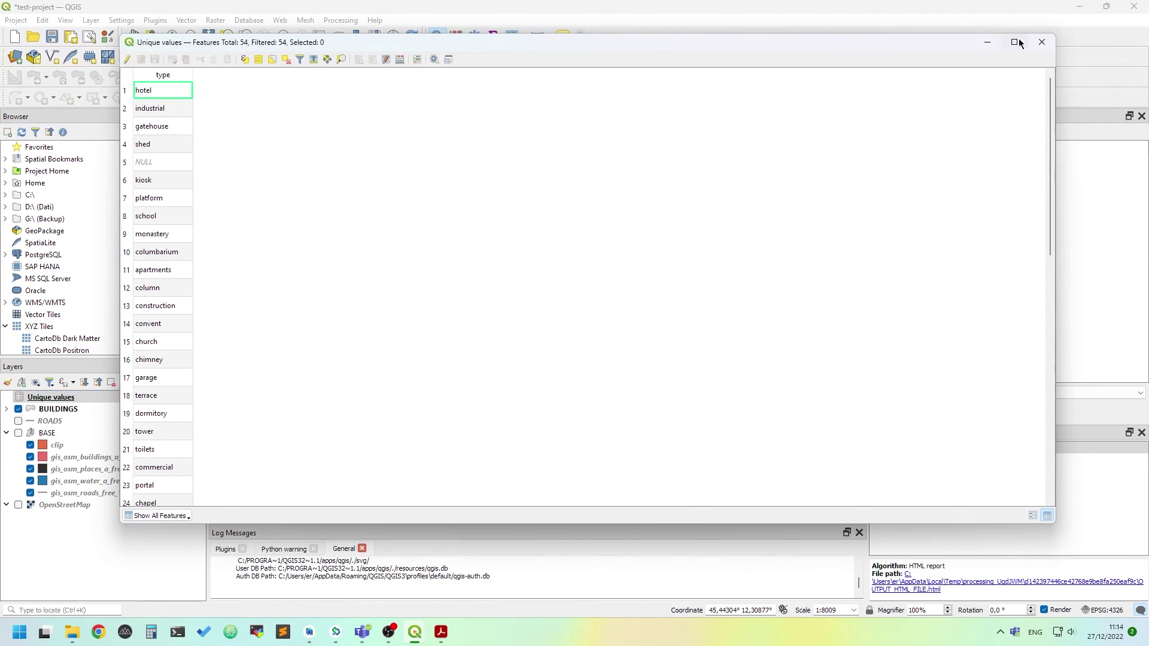
pyautogui.click(1046, 41)
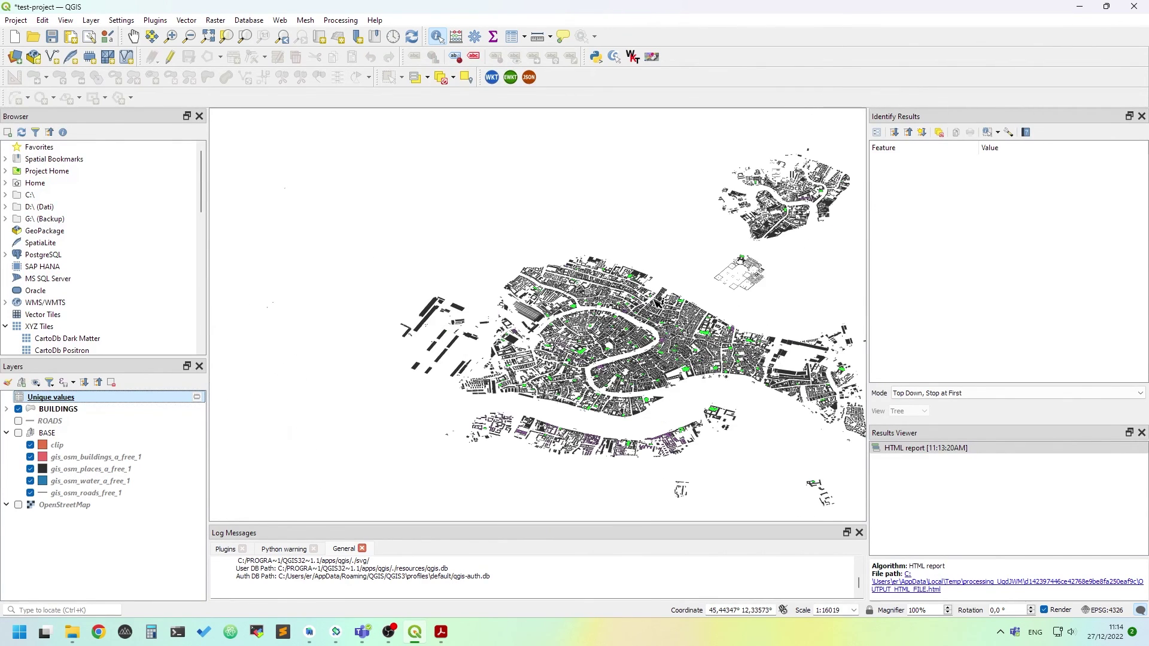
pyautogui.scroll(-1, 657, 295)
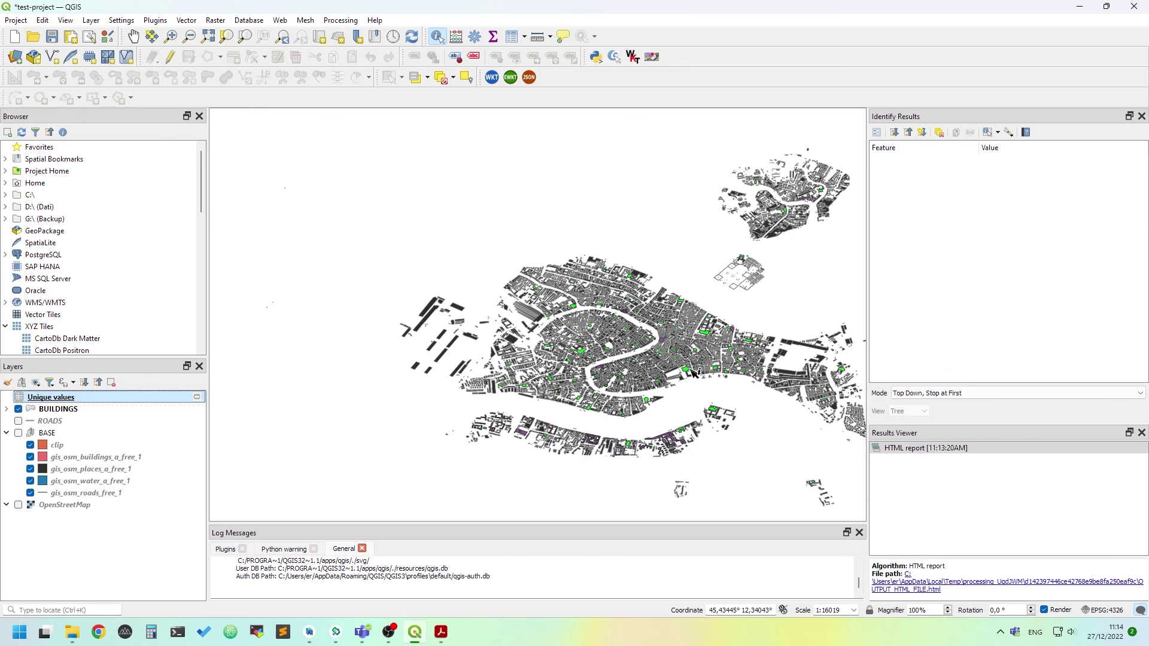
pyautogui.scroll(1, 629, 340)
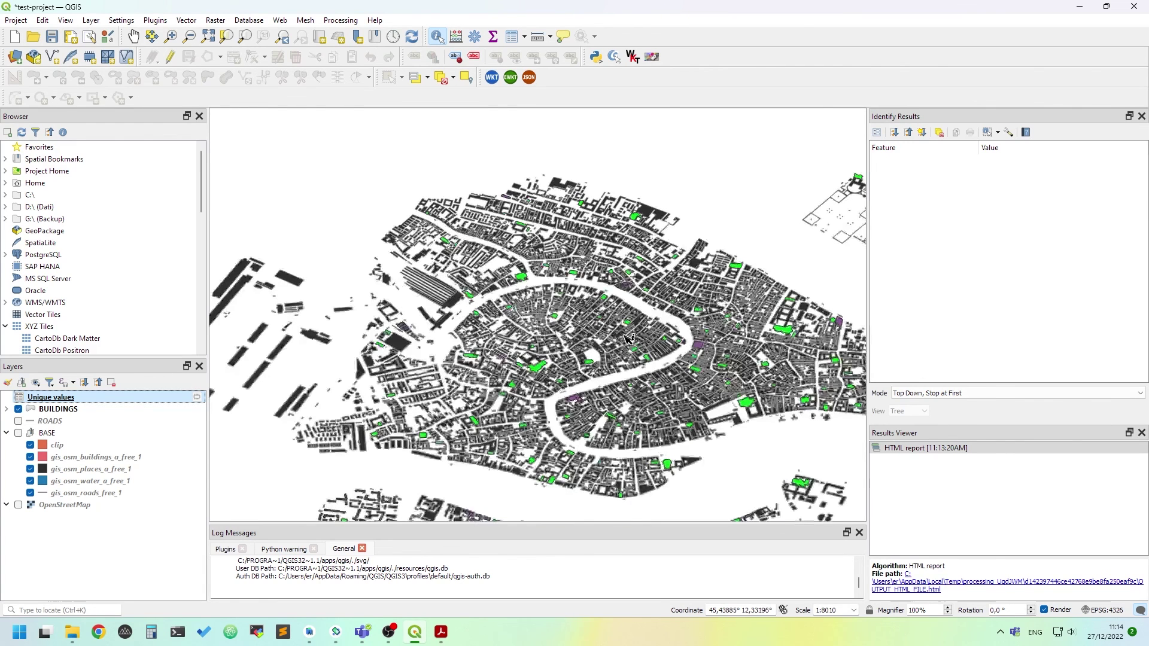